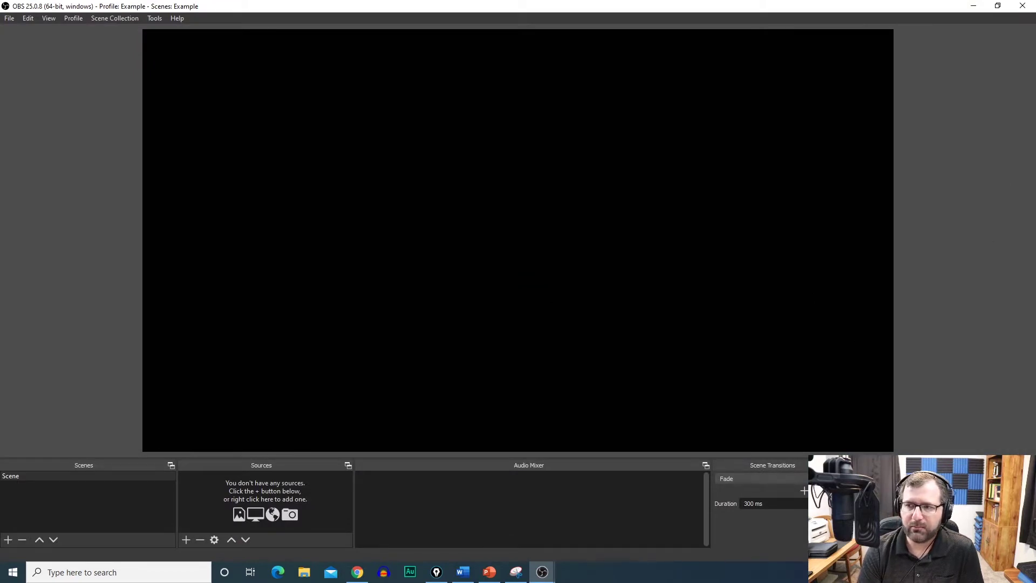
Step: Mark the Profile and Scene Collection headings with dots using the screen-annotation pen, and clear the marks
key(ctrl+shift+3)
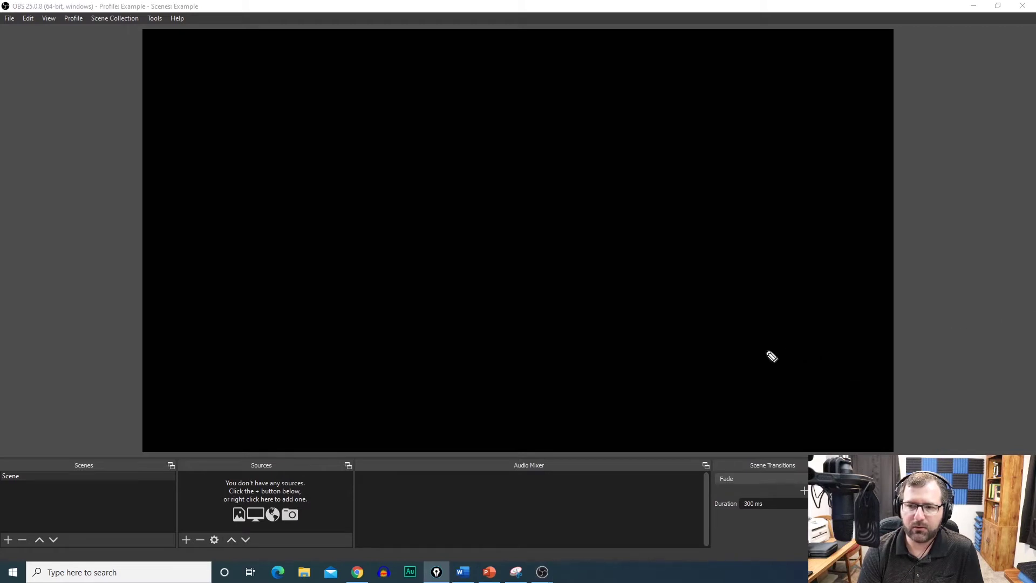
click(73, 26)
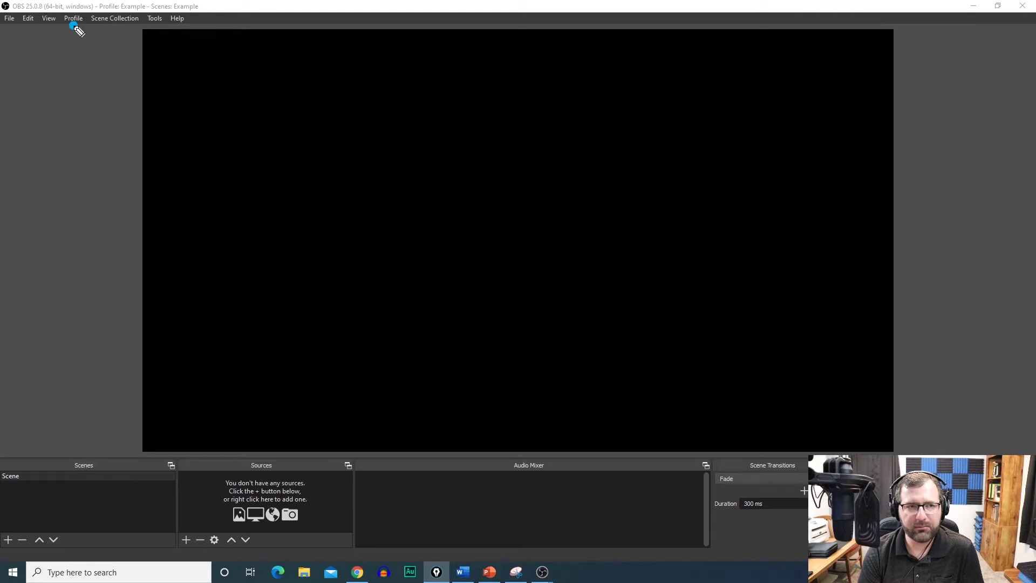
click(114, 25)
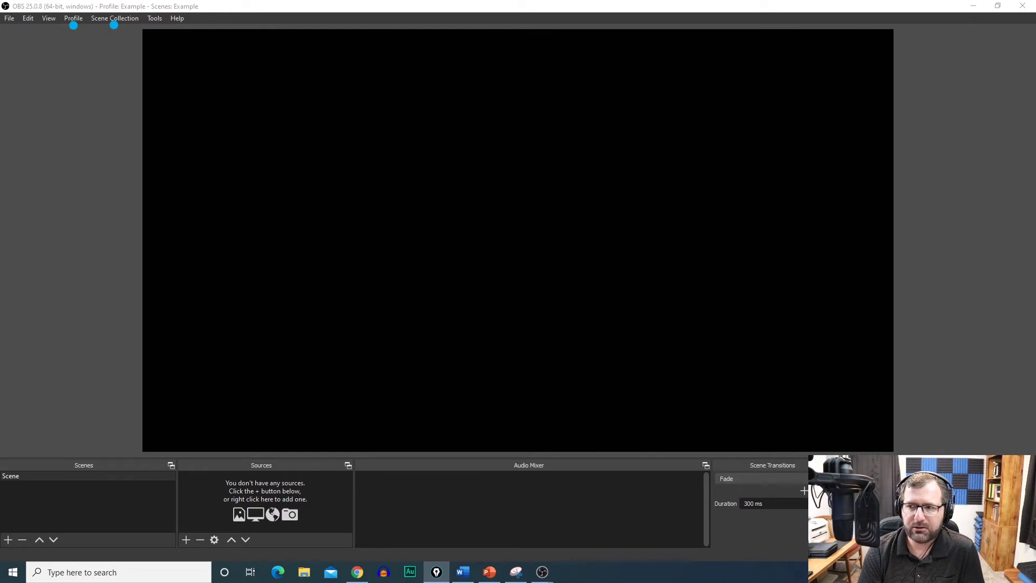
key(Escape)
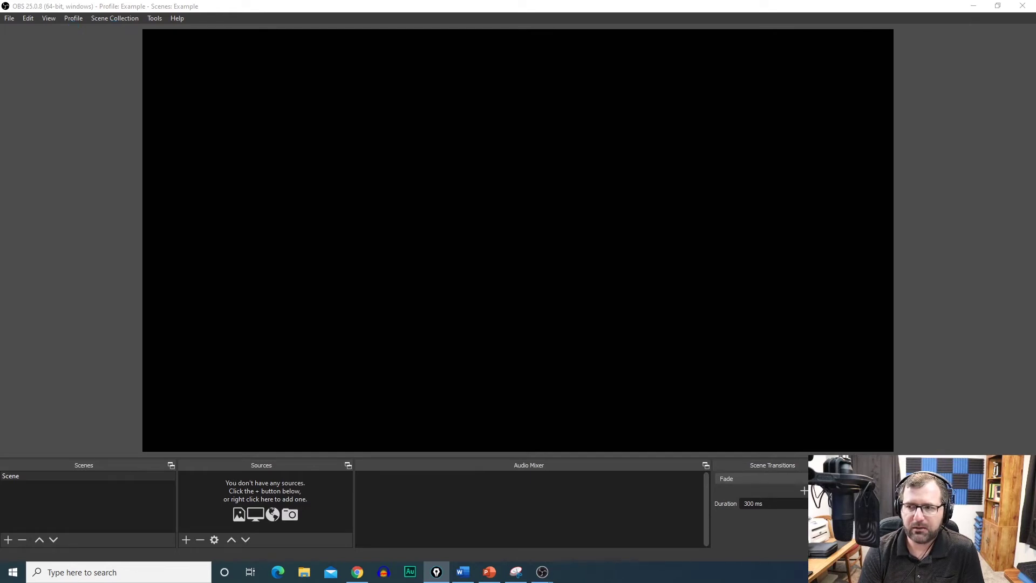
Step: Create a new profile named Test
click(76, 21)
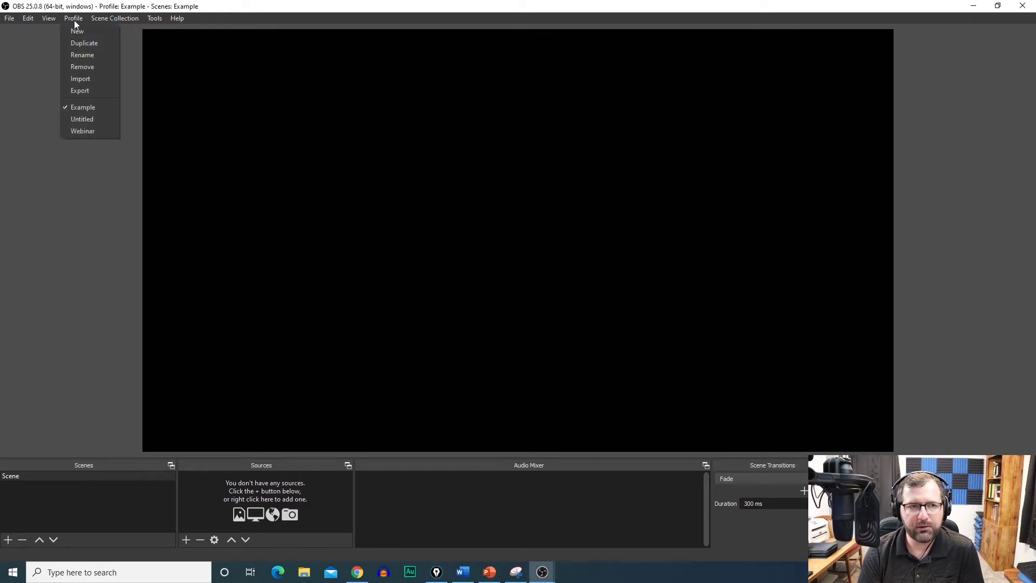
click(77, 33)
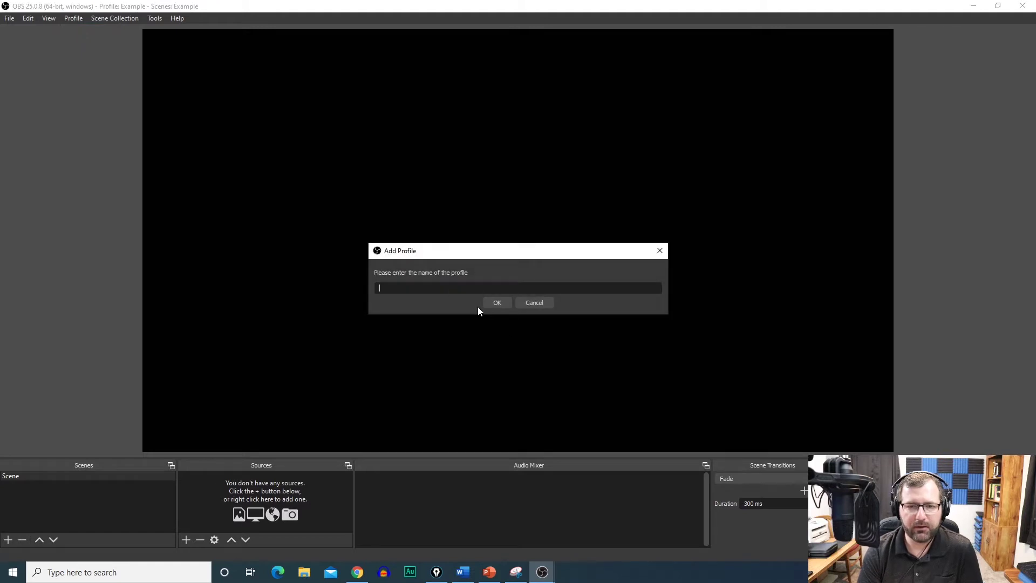
text(Test)
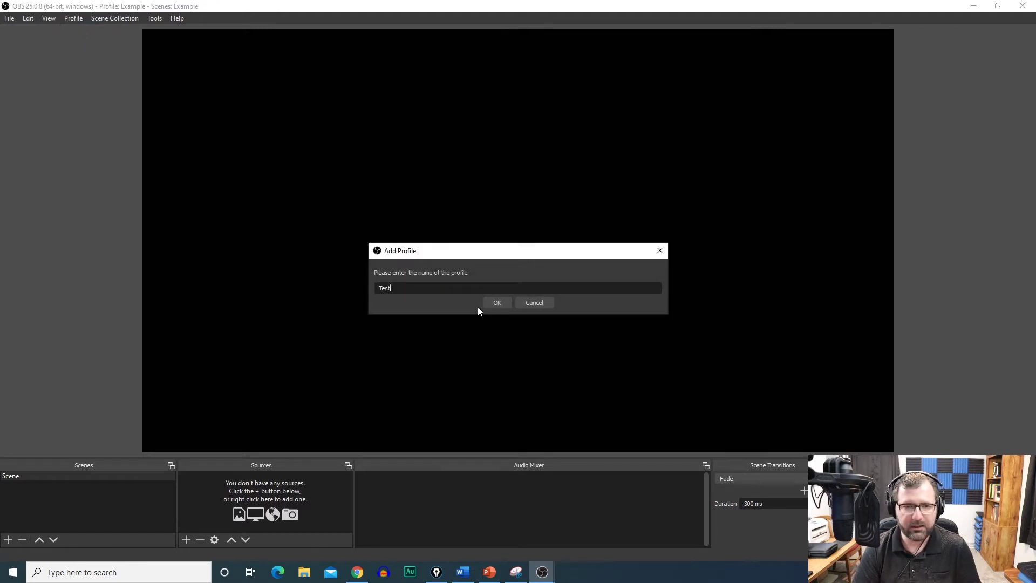
key(Return)
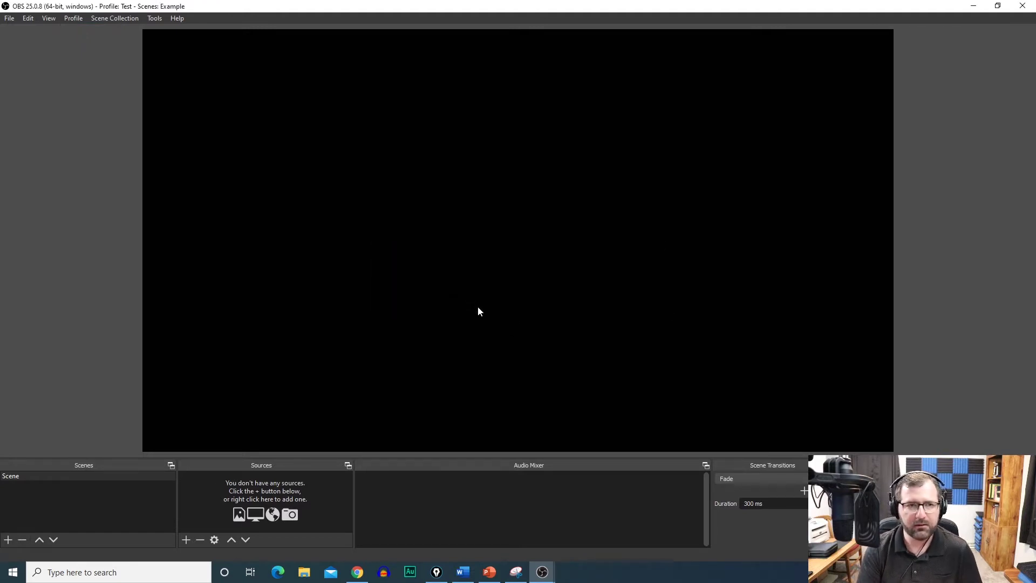
Step: Create a new scene collection named Test
click(128, 20)
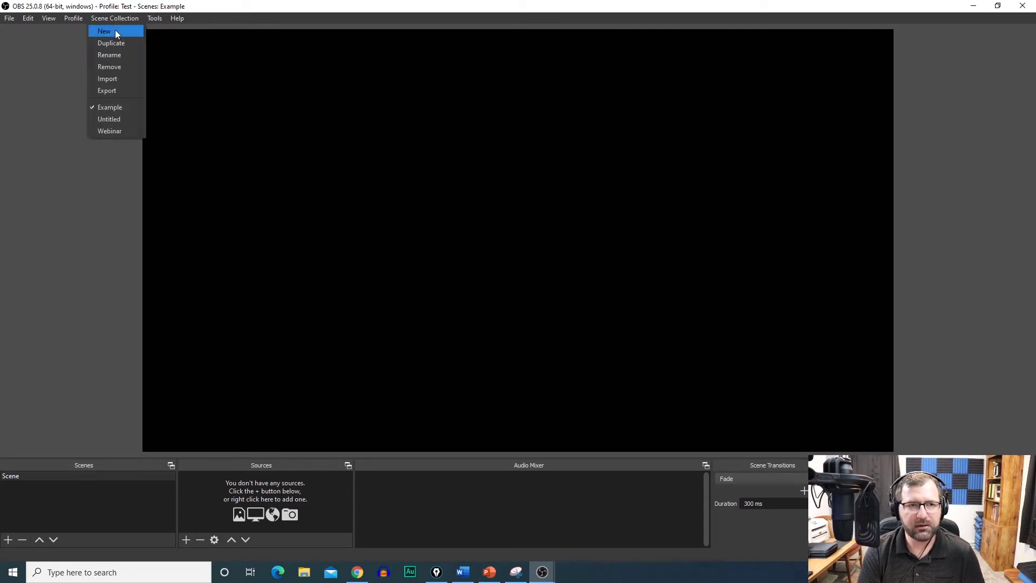
click(114, 31)
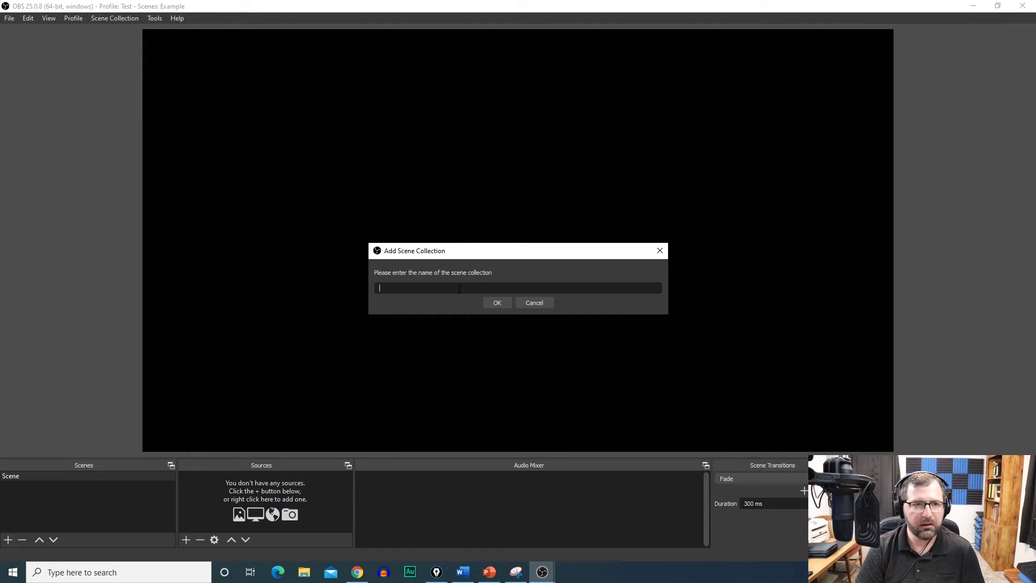
text(TEst)
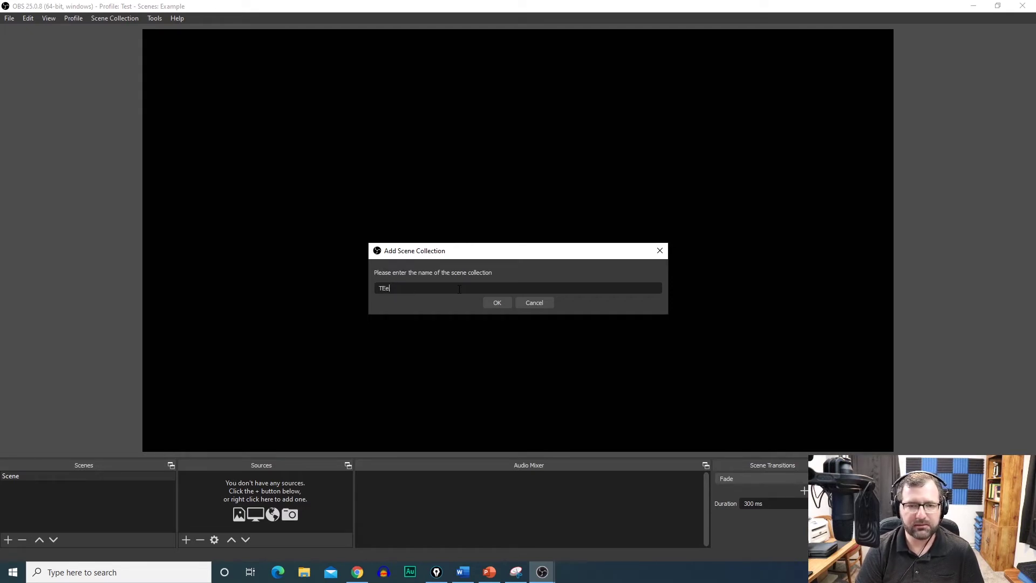
key(BackSpace)
key(BackSpace)
text(est)
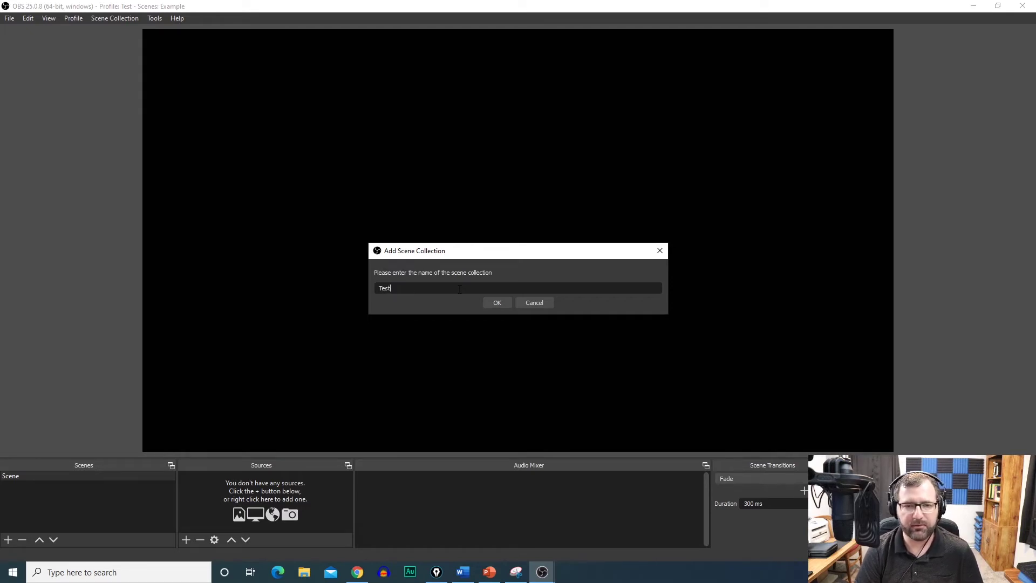
click(485, 306)
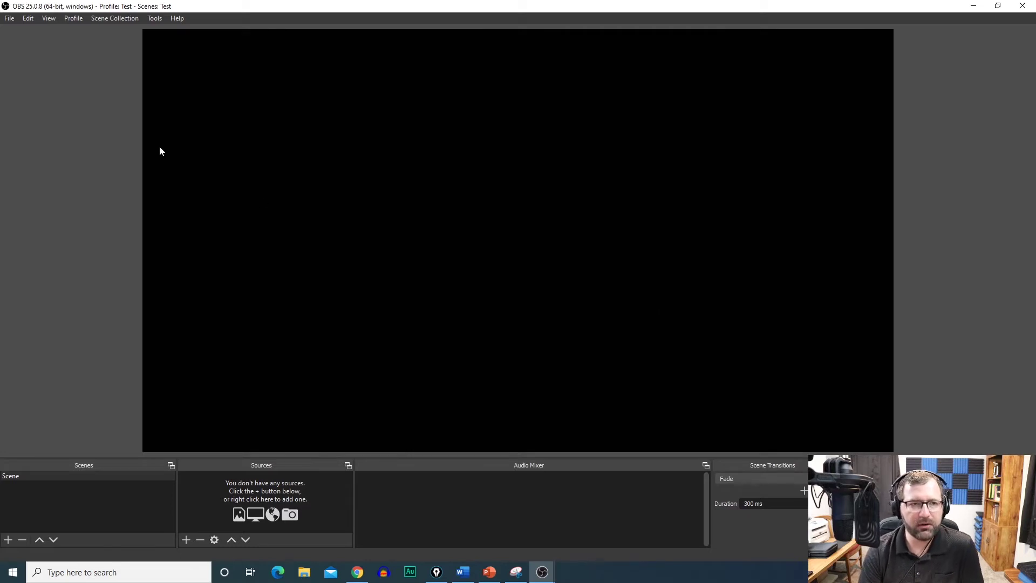
Step: Review the available profiles and scene collections, cancelling the prompt for another new profile
click(77, 18)
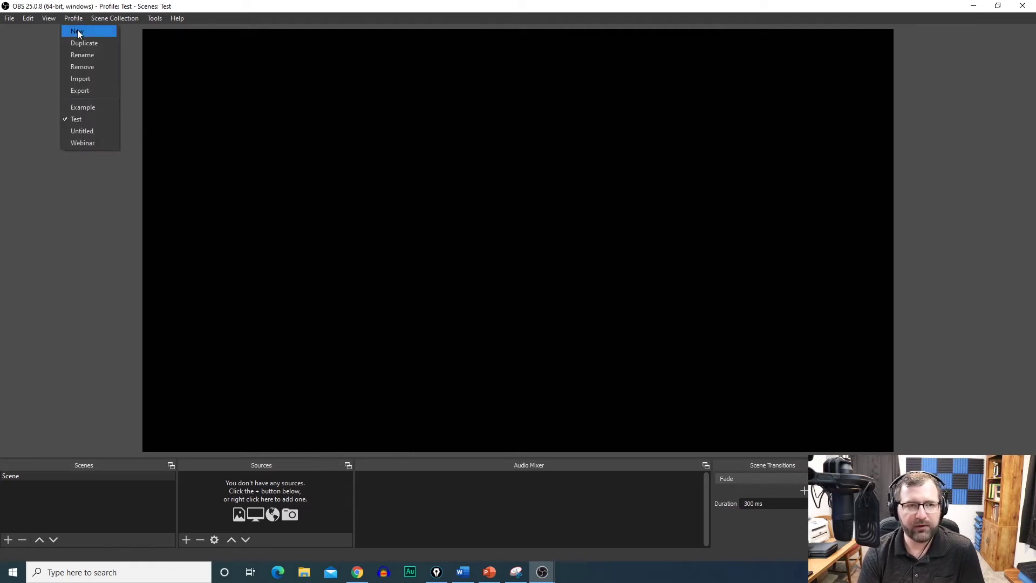
click(77, 30)
click(532, 303)
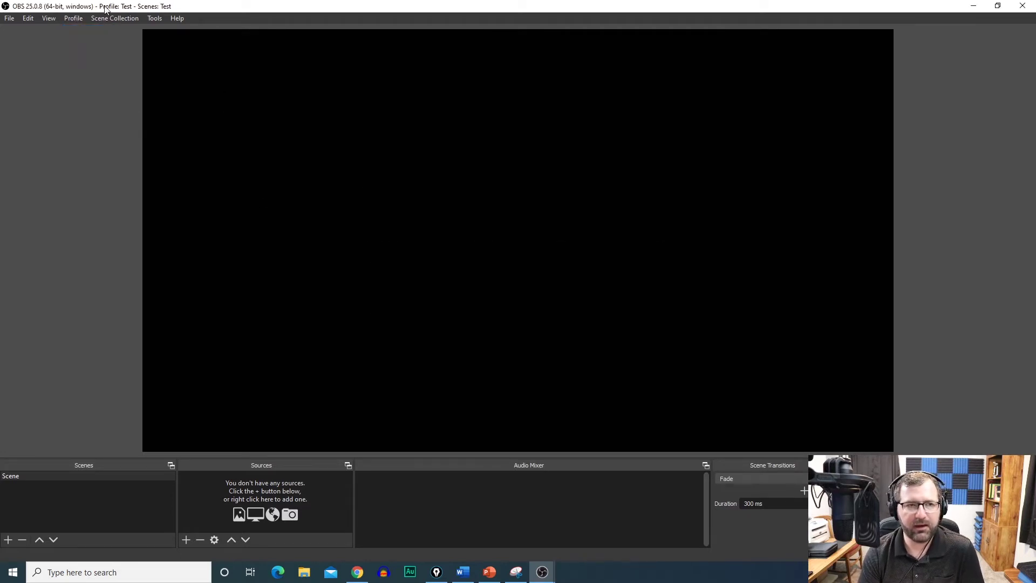
click(112, 18)
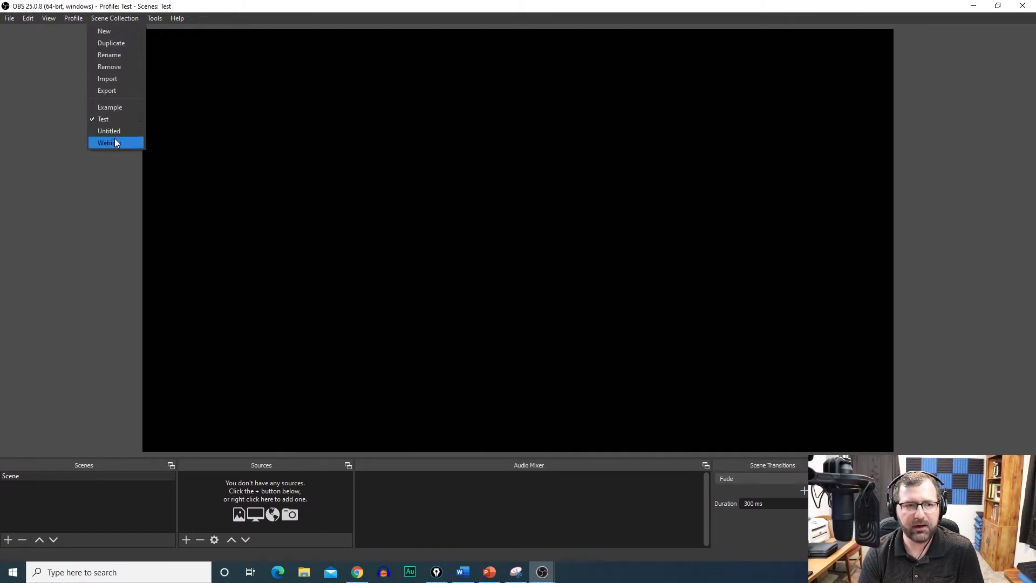
click(75, 22)
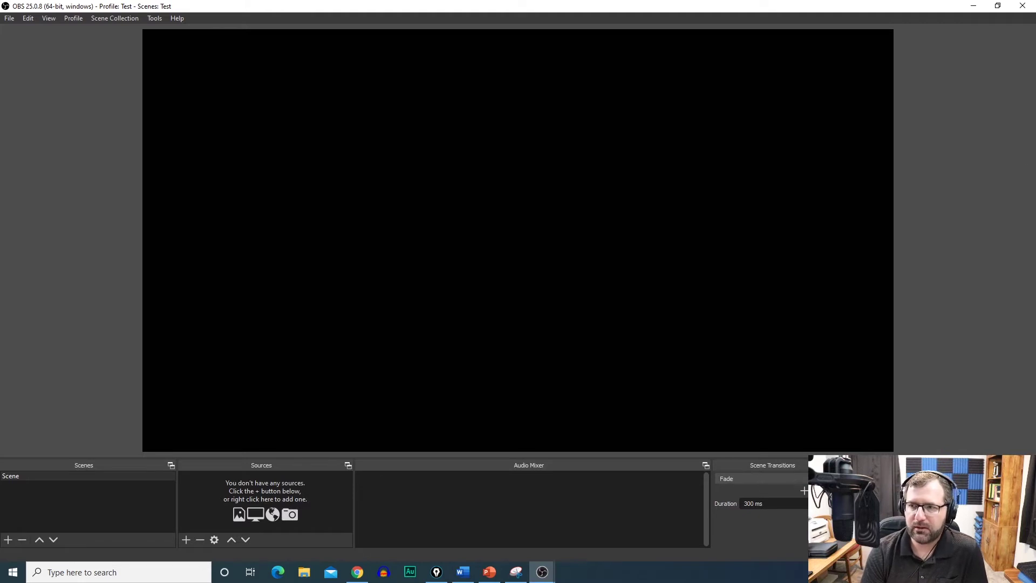
Step: Underline the Scenes and Sources headings with the screen-annotation pen, and clear the marks
key(ctrl+shift+3)
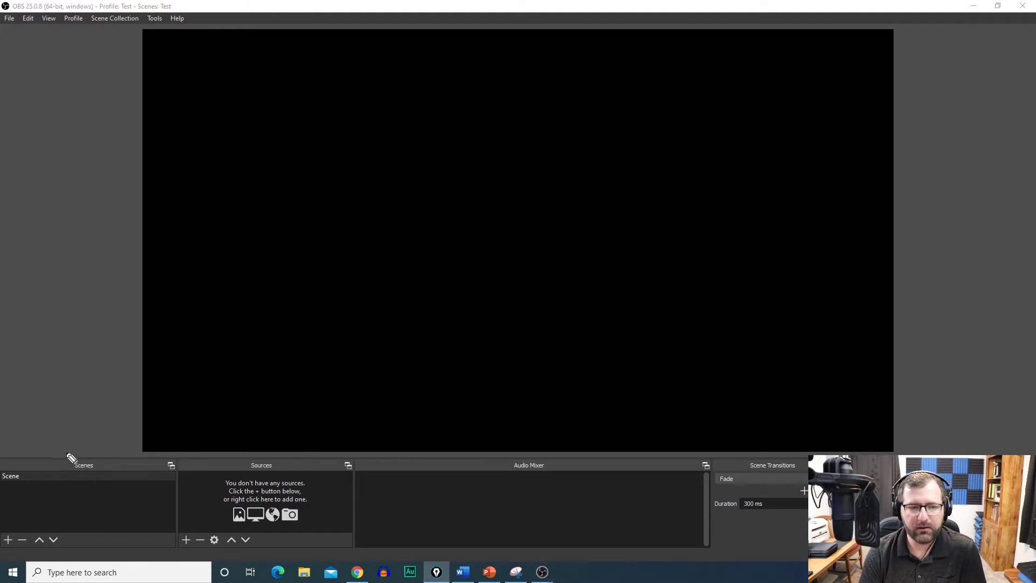
drag(65, 472, 94, 471)
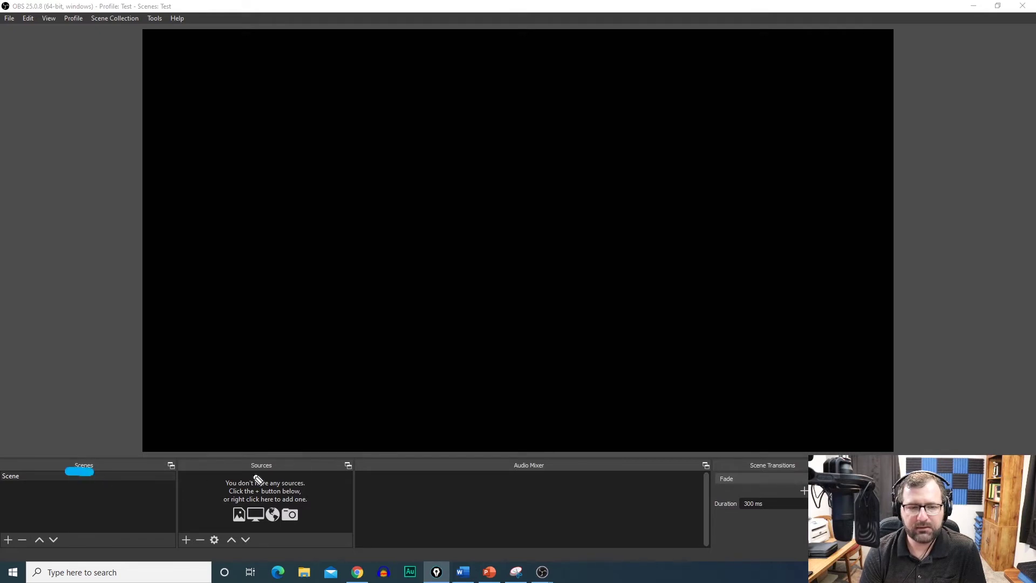
drag(249, 474, 278, 474)
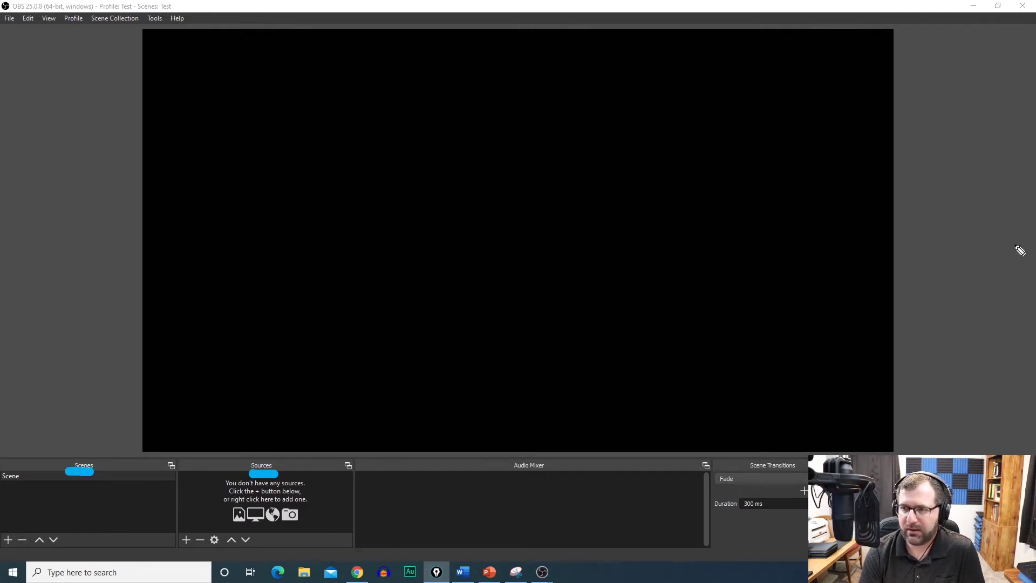
key(Escape)
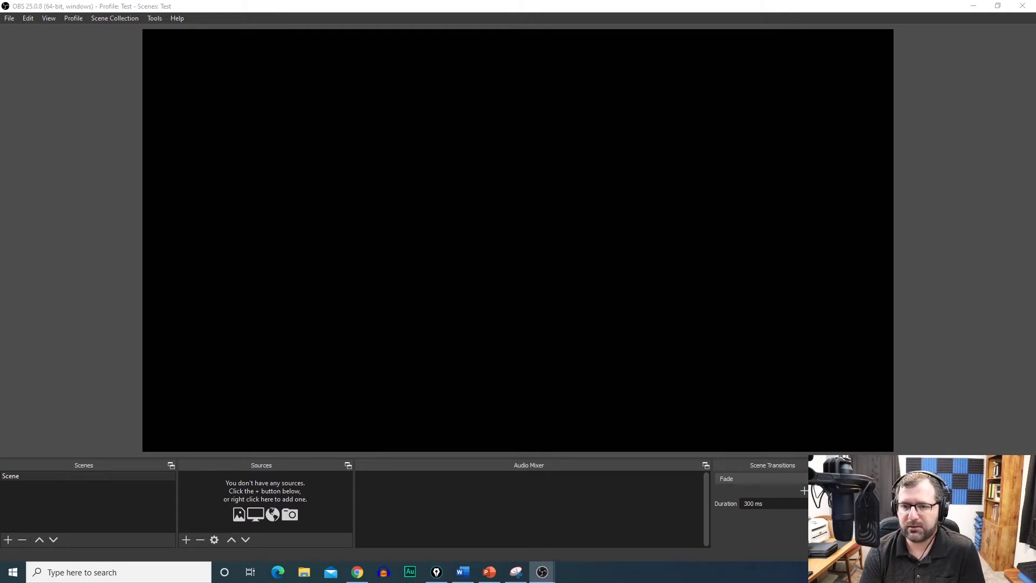
Step: Bring the OBS window with the Webinar profile over the Test window and switch it to Scene 3 - Screen Only
click(543, 572)
drag(451, 74, 423, 46)
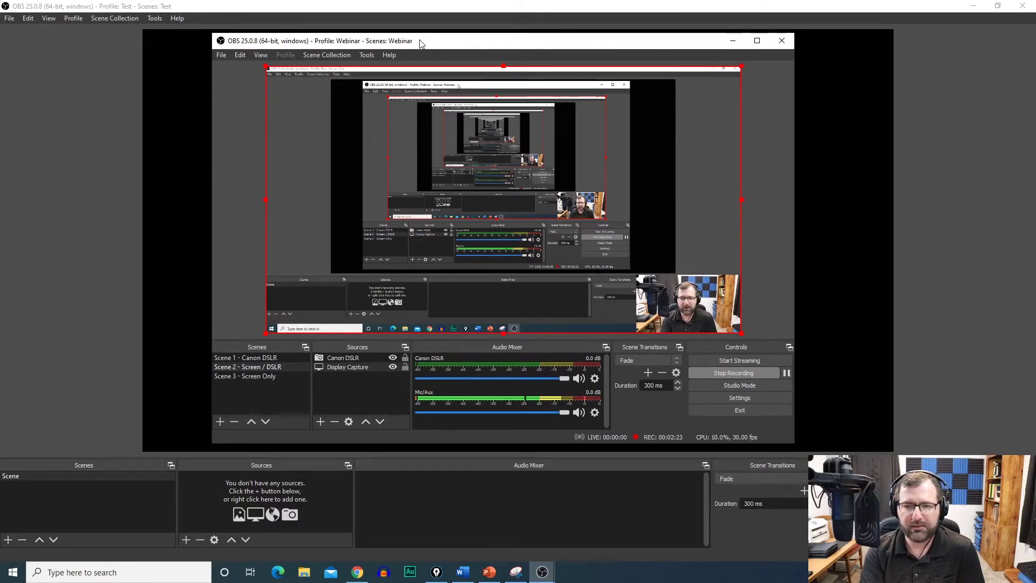
key(3)
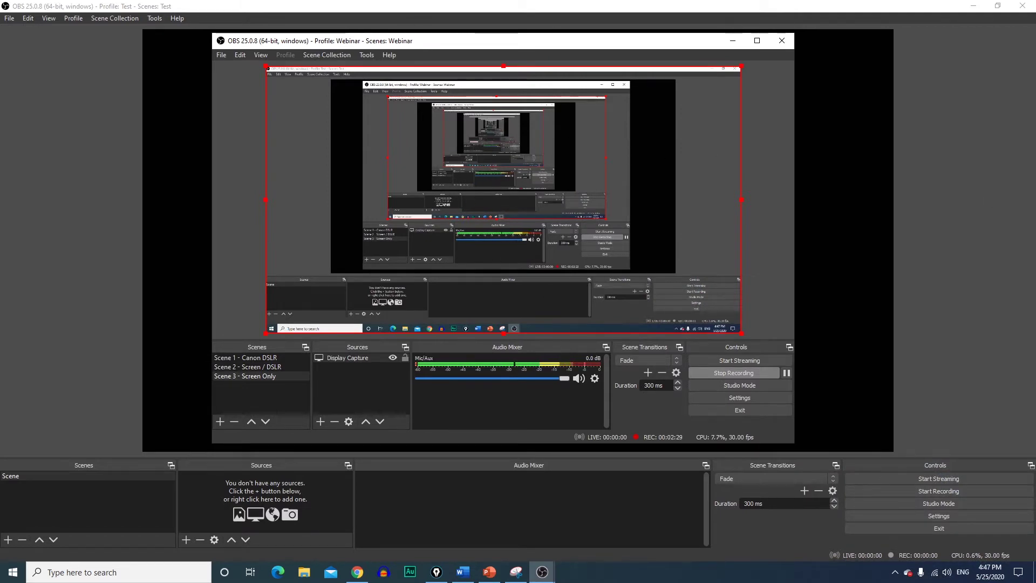
Step: Outline two nested previews with the annotation pen, clear the outlines, and move the Webinar window off the screen
key(ctrl+shift+3)
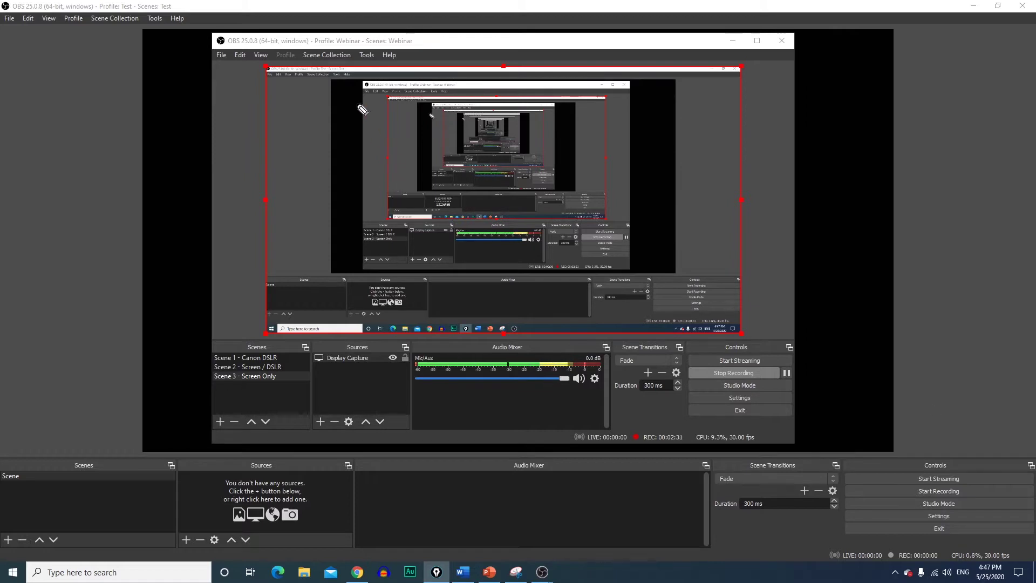
mouse_move(356, 102)
mouse_down()
mouse_move(396, 294)
mouse_move(707, 246)
mouse_move(440, 94)
mouse_up()
mouse_move(447, 145)
mouse_down()
mouse_move(452, 205)
mouse_move(615, 143)
mouse_move(447, 144)
mouse_up()
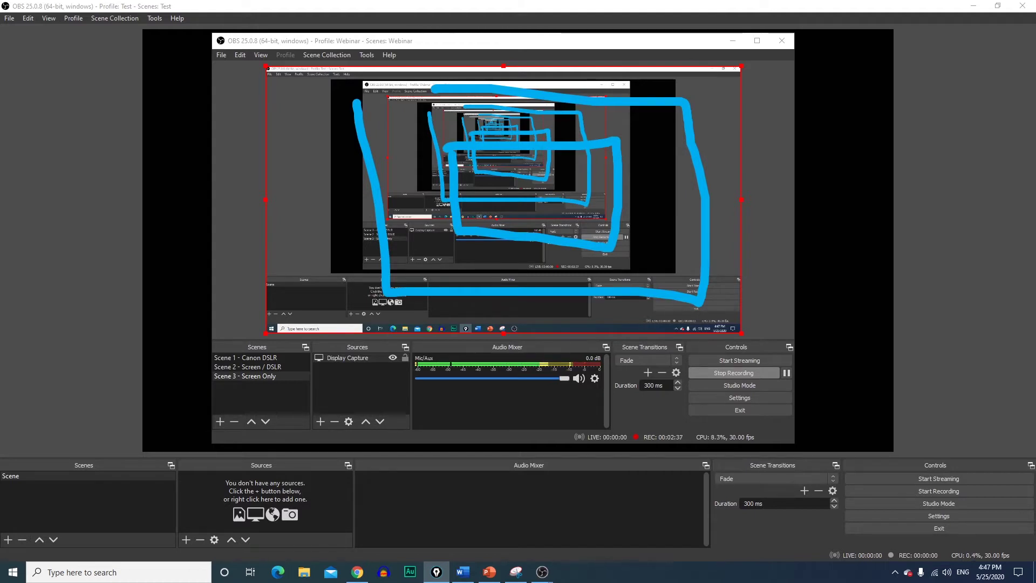
key(ctrl+shift+7)
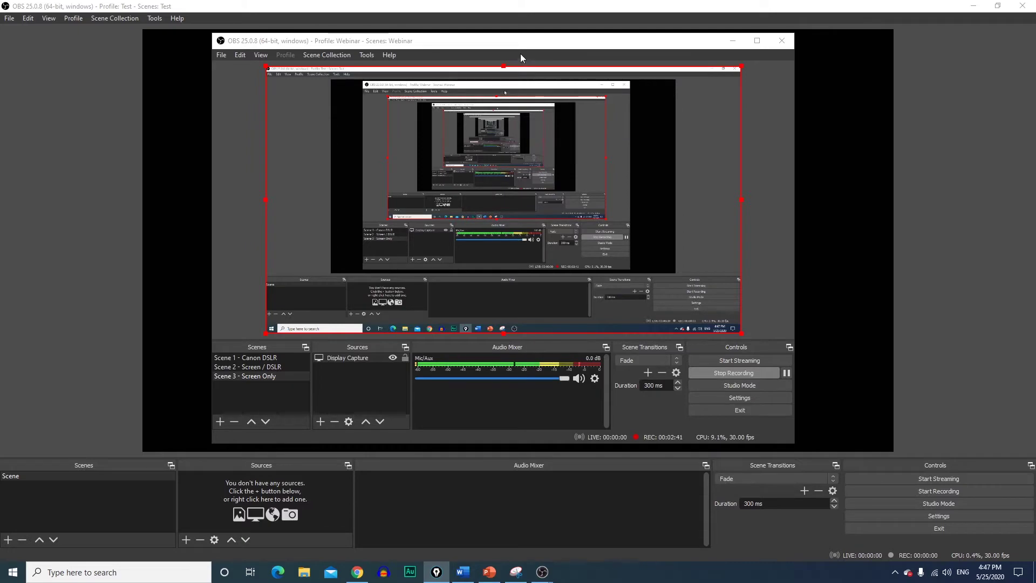
drag(514, 44, 1035, 94)
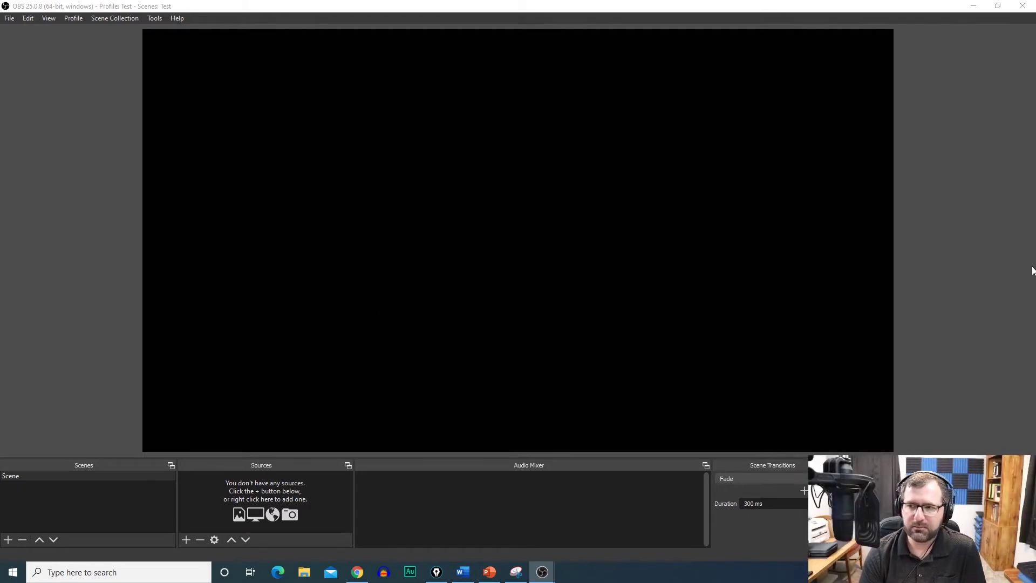
Step: Mark the Scenes and Sources areas again with pen strokes under their headings, and erase the strokes
key(ctrl+shift+p)
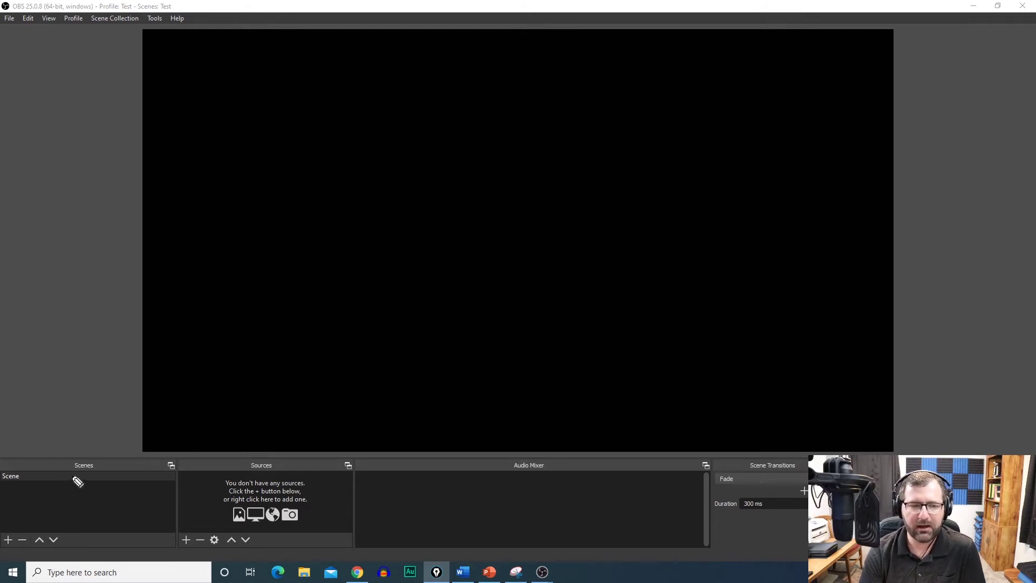
drag(69, 475, 91, 475)
drag(247, 475, 281, 474)
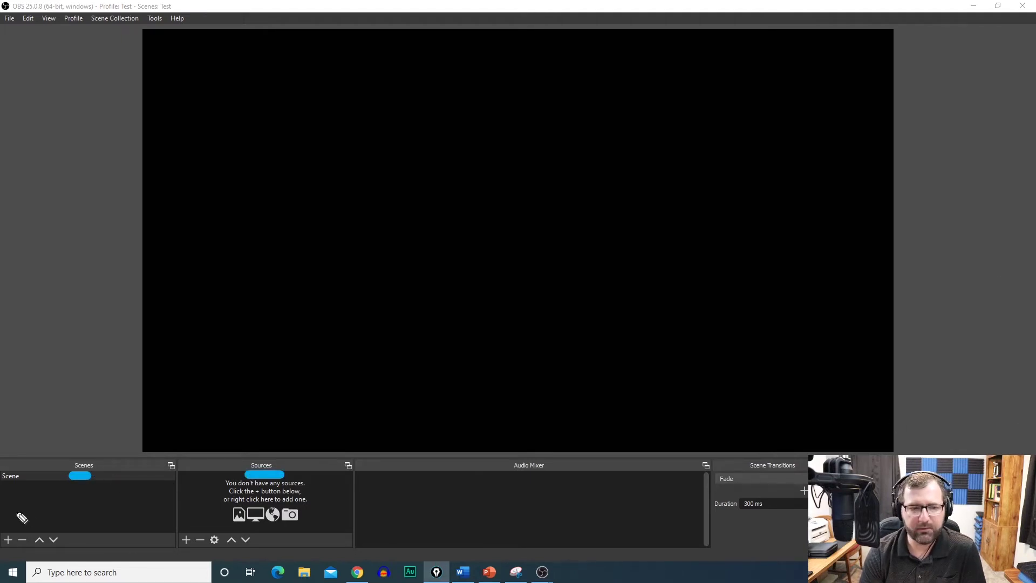
key(Escape)
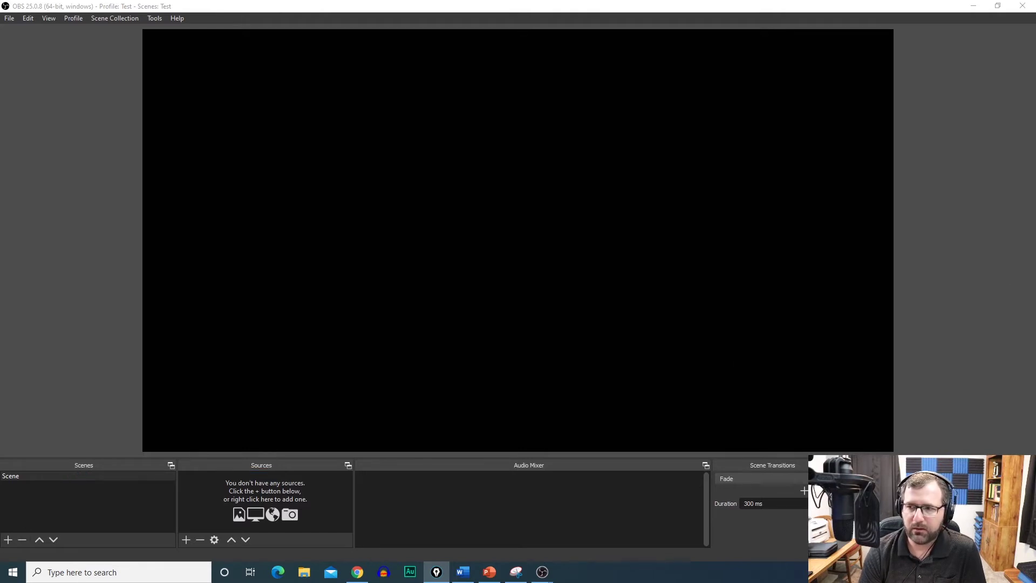
Step: Bring up the prompt for adding a second scene and cancel it
click(8, 539)
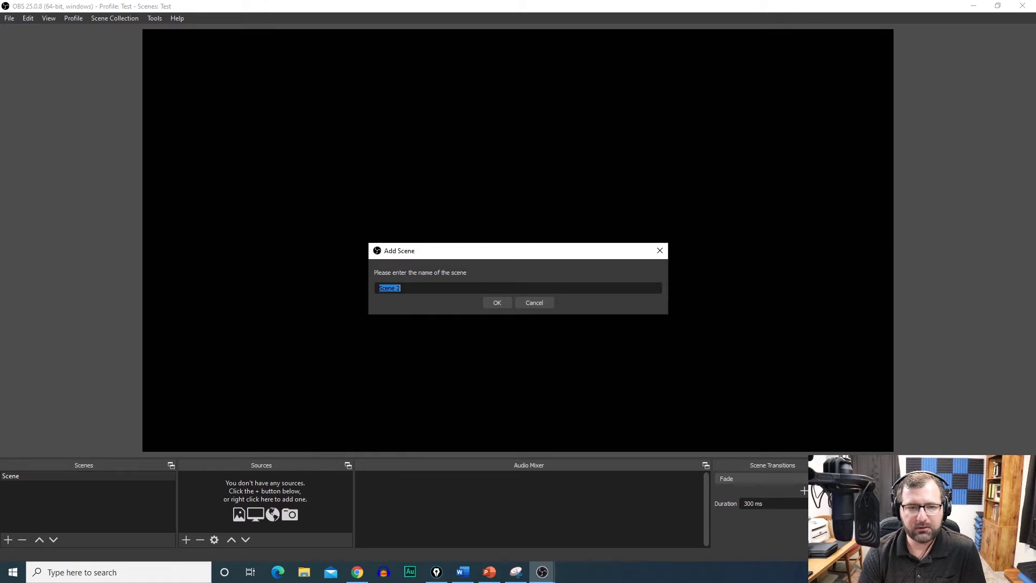
click(536, 302)
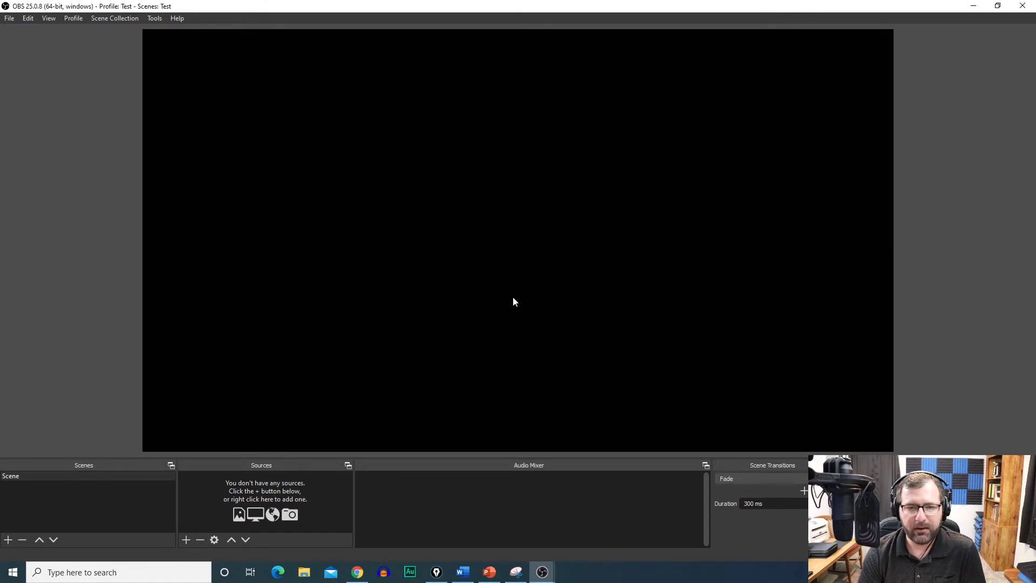
Step: Rename the existing scene to Scene 1 and keep it selected
right_click(52, 481)
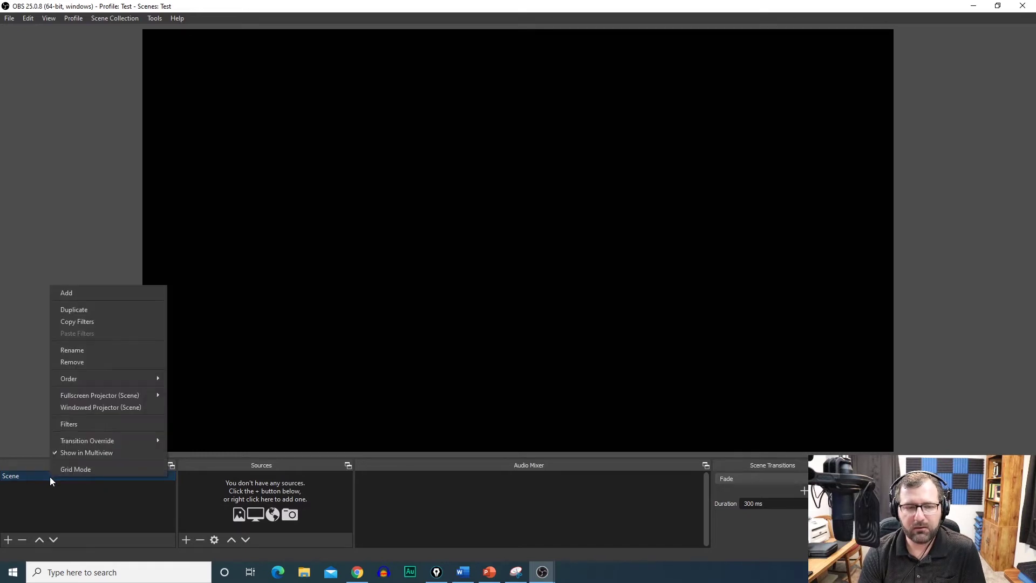
click(93, 351)
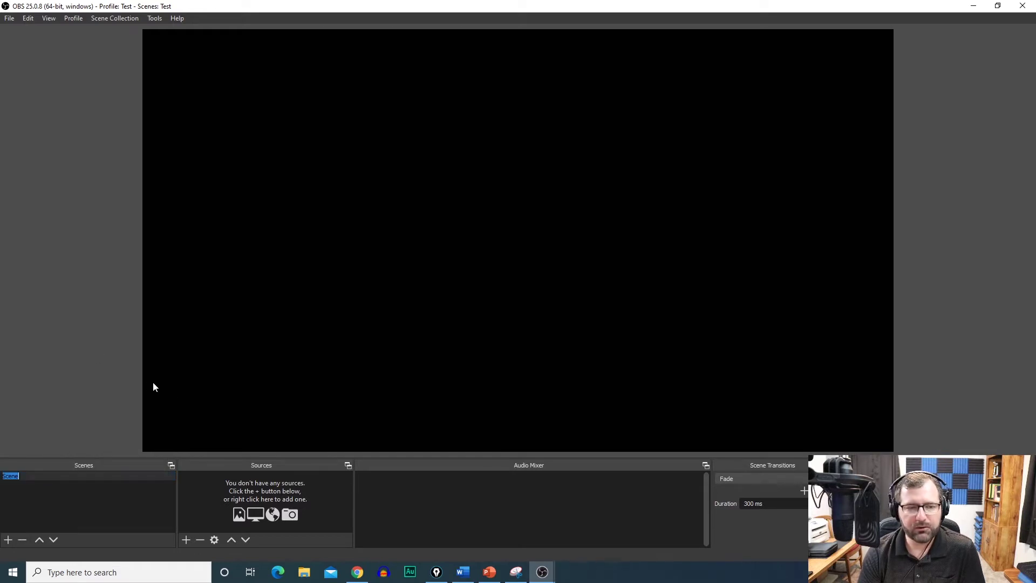
key(End)
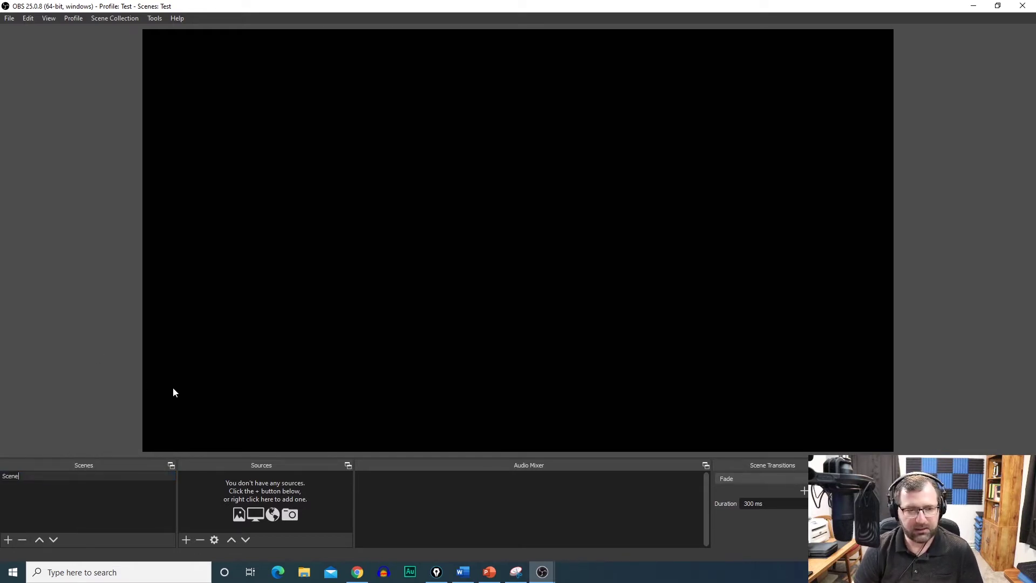
text(1)
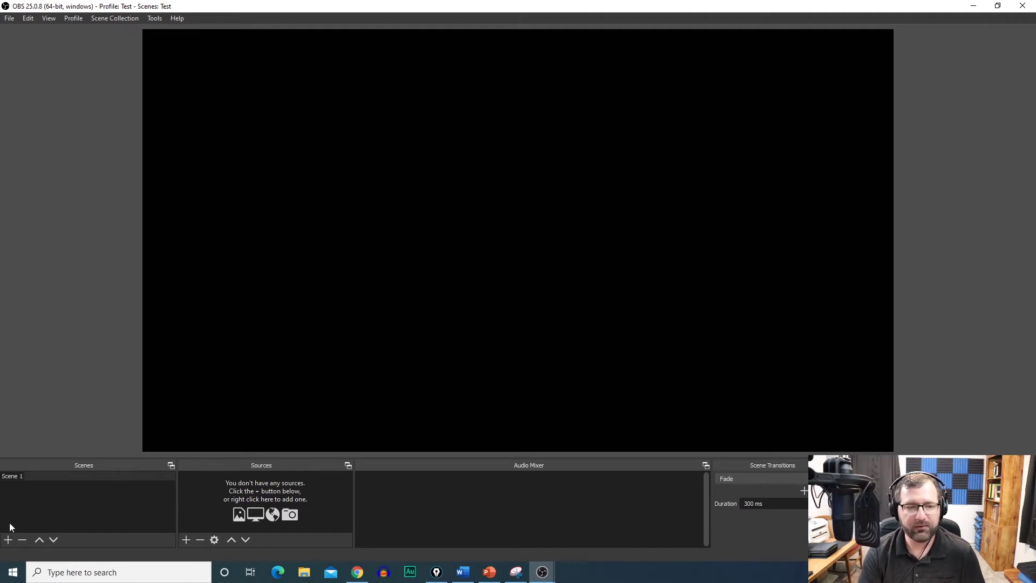
click(44, 477)
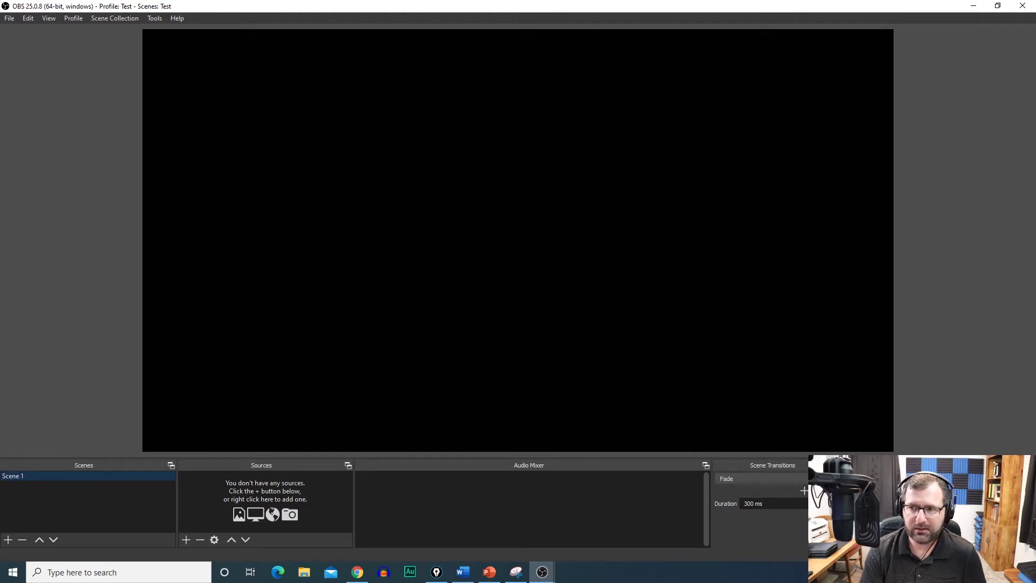
Step: Mark the Sources area with a short pen stroke under its heading and erase the stroke
drag(243, 476, 274, 476)
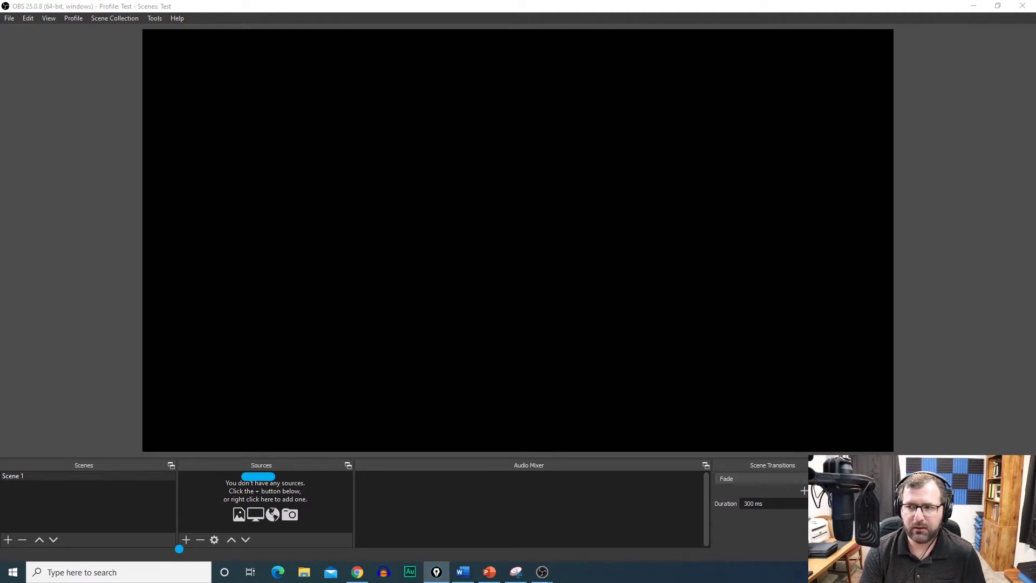
key(Escape)
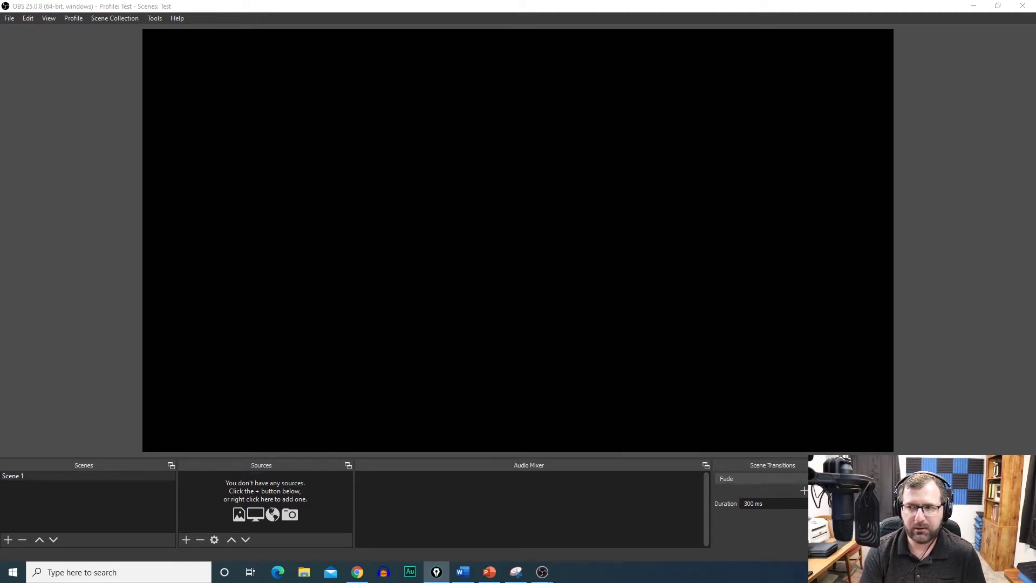
Step: Add a new Video Capture Device source to Scene 1 with its default name and choose Cam Link 4K as the device
click(185, 540)
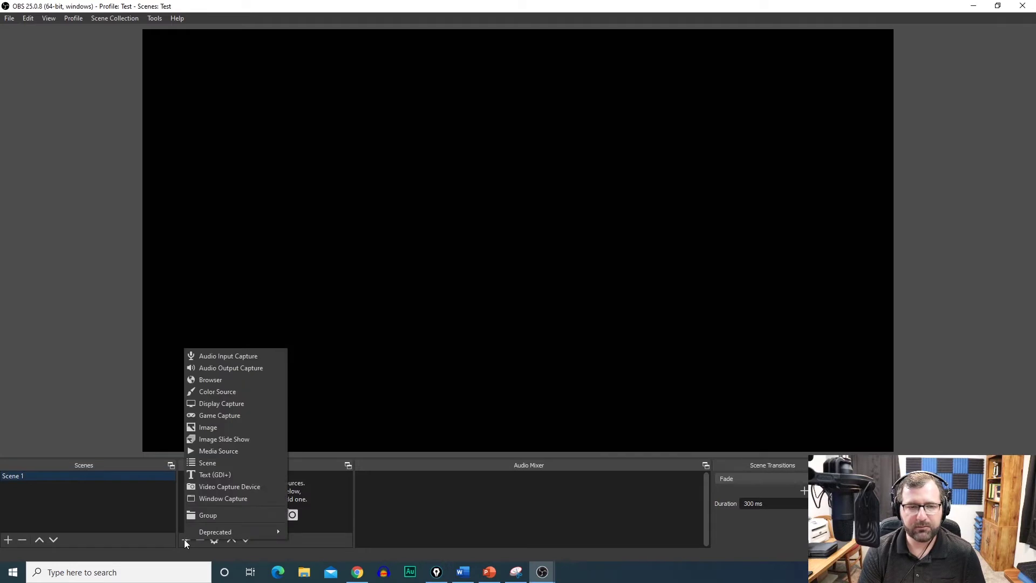
mouse_move(188, 536)
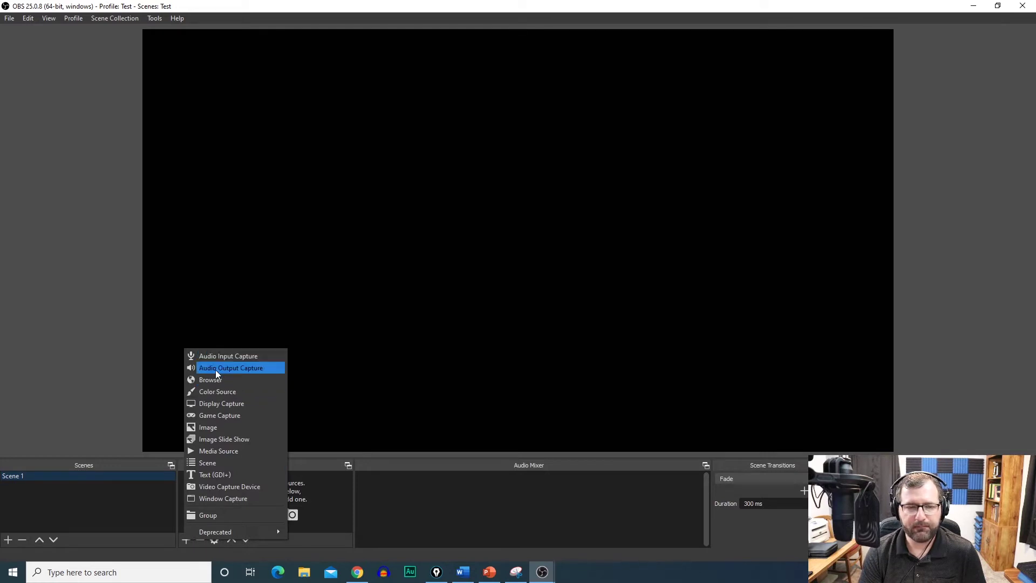
click(218, 483)
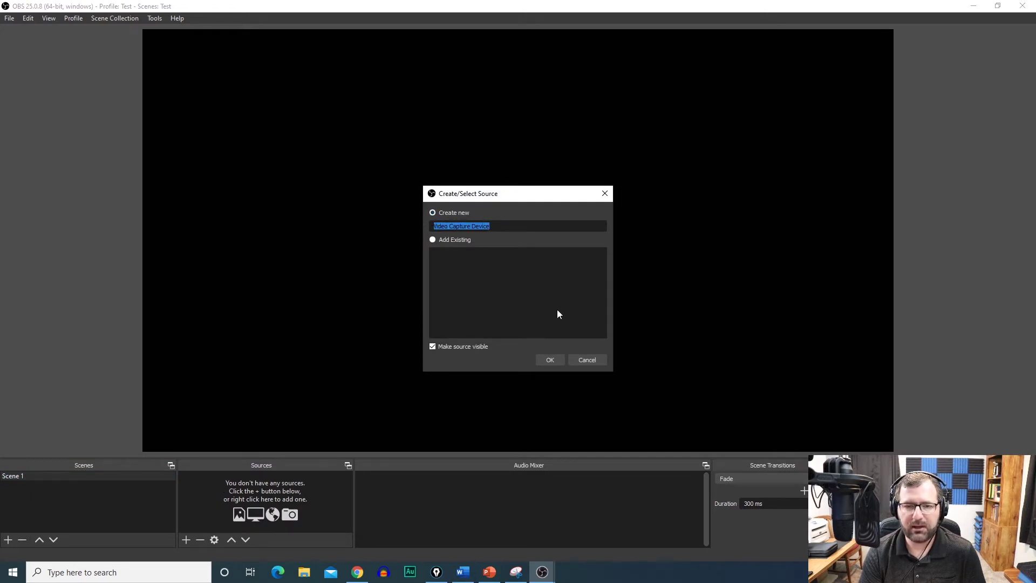
click(549, 360)
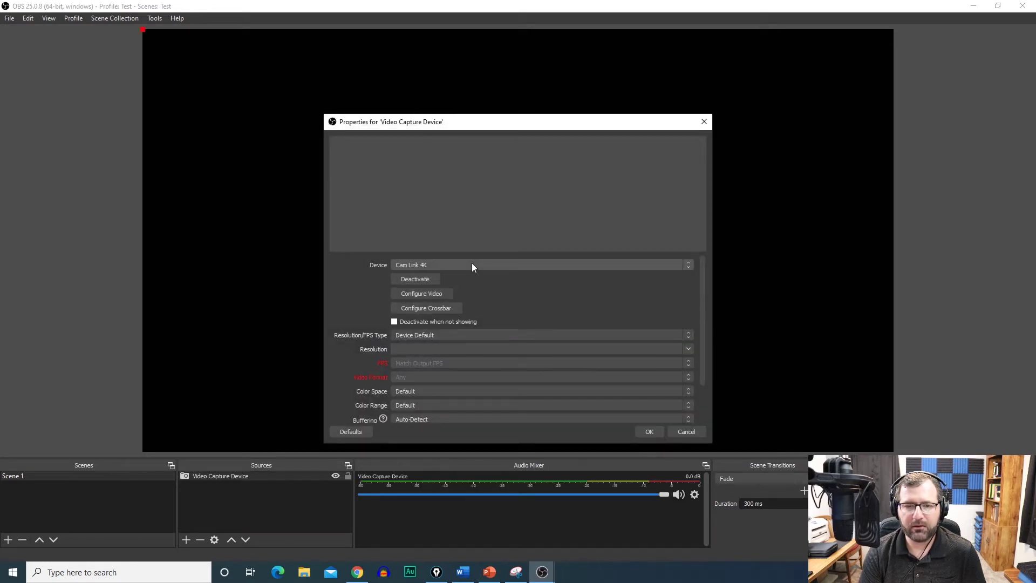
click(471, 265)
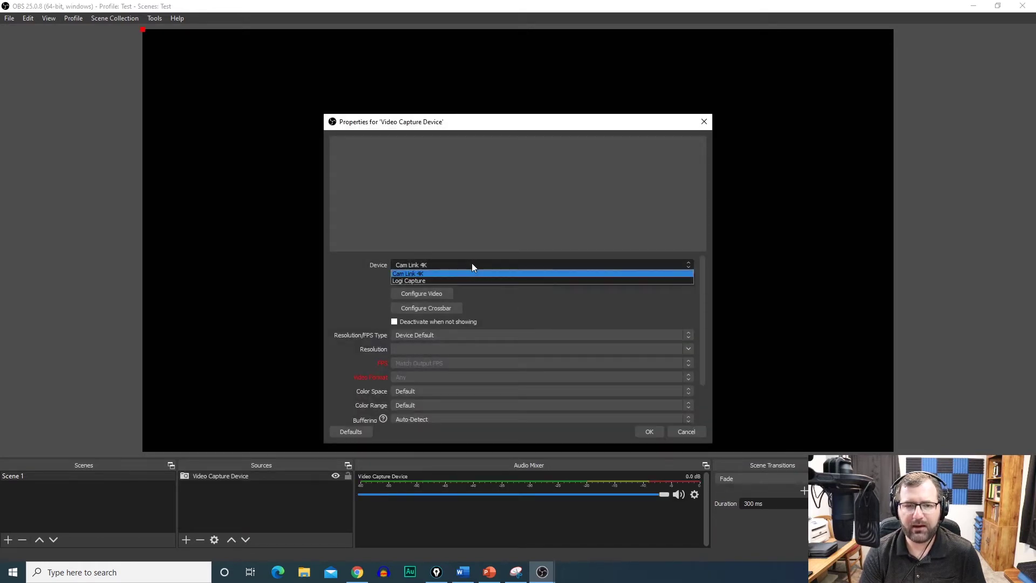
click(436, 264)
click(436, 264)
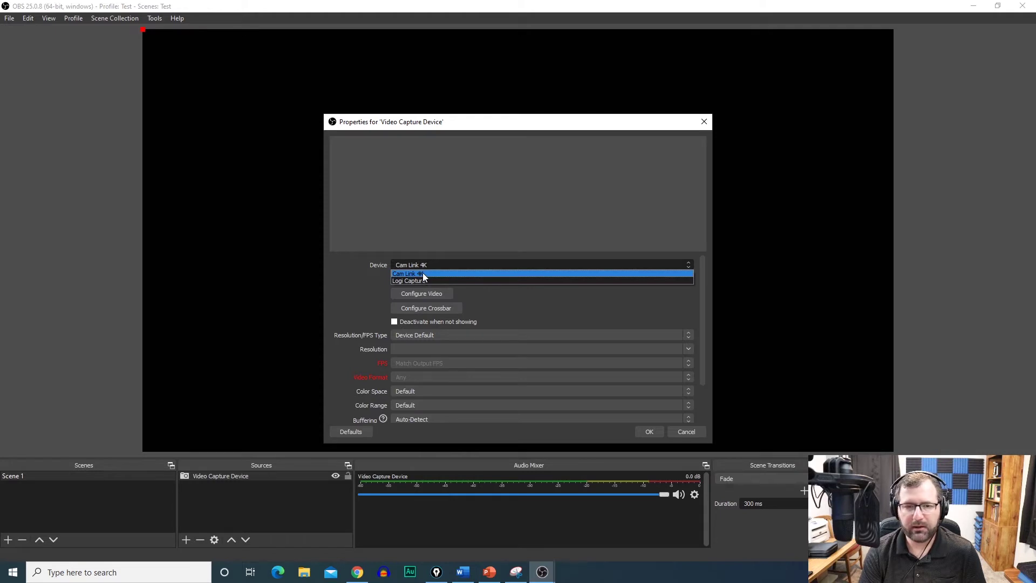
click(422, 273)
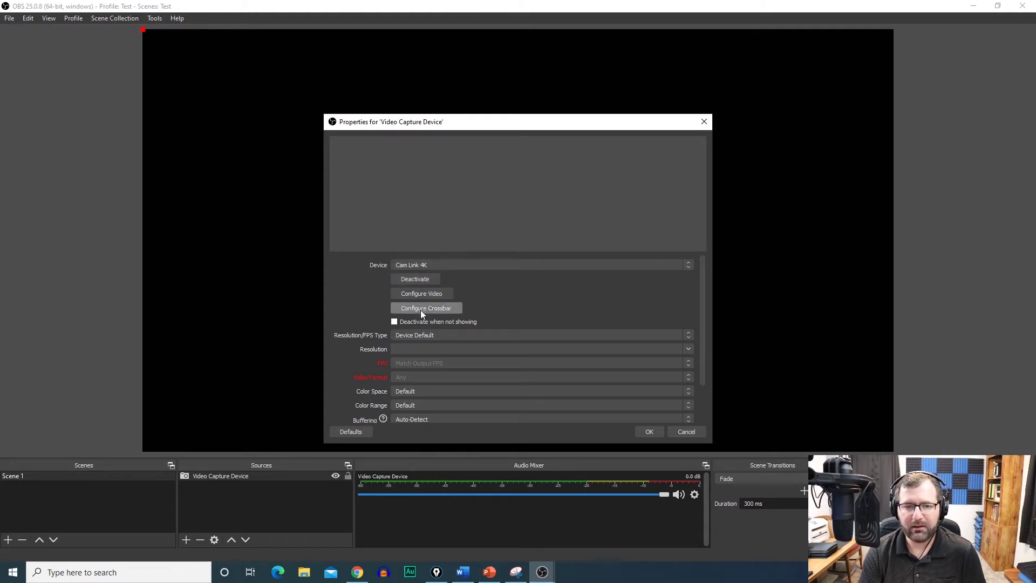
Step: Set the capture device's resolution type to Custom at 1920x1080, keeping the frame rate on Match Output FPS
click(689, 335)
click(614, 351)
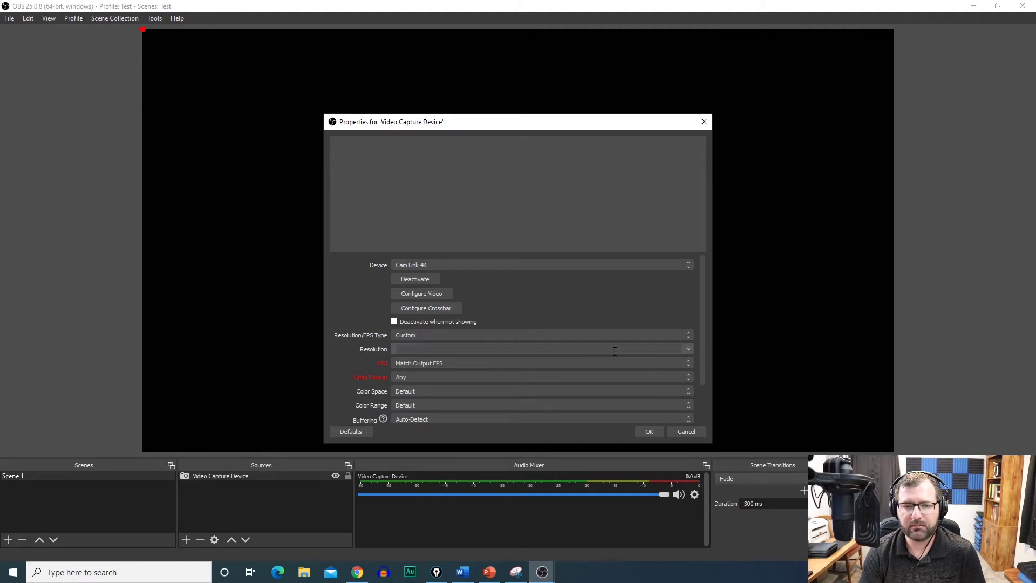
click(685, 351)
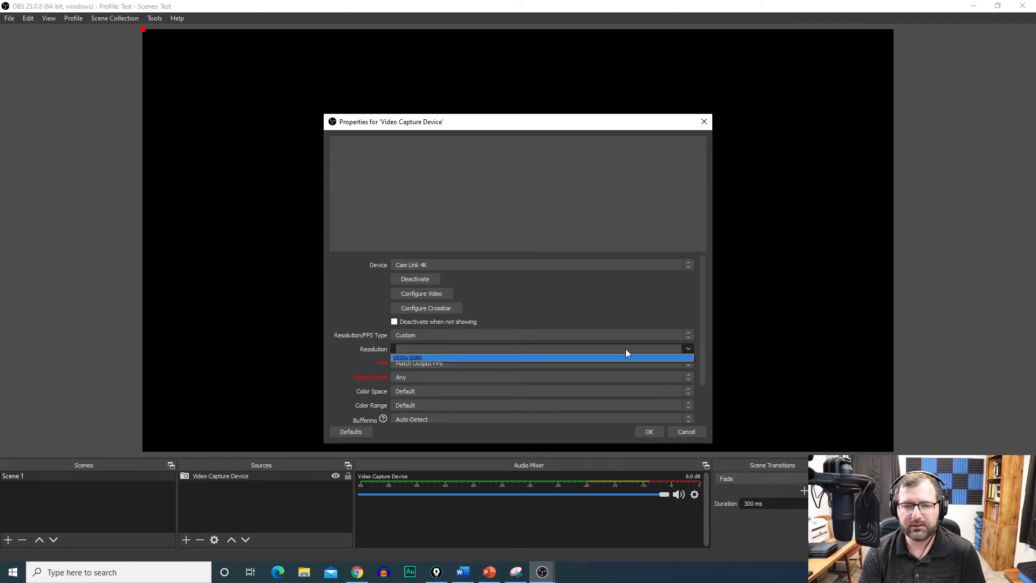
click(413, 359)
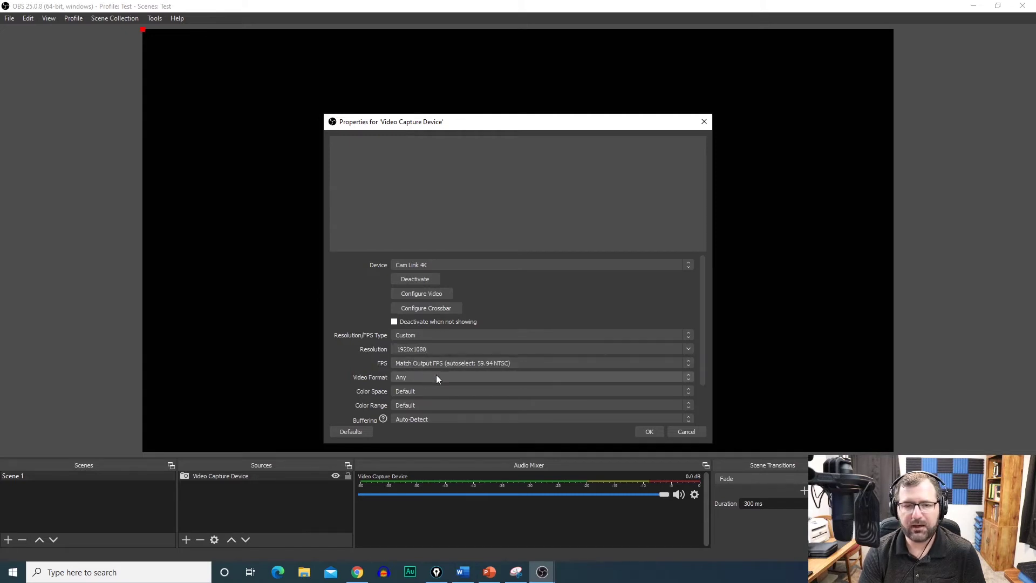
click(686, 367)
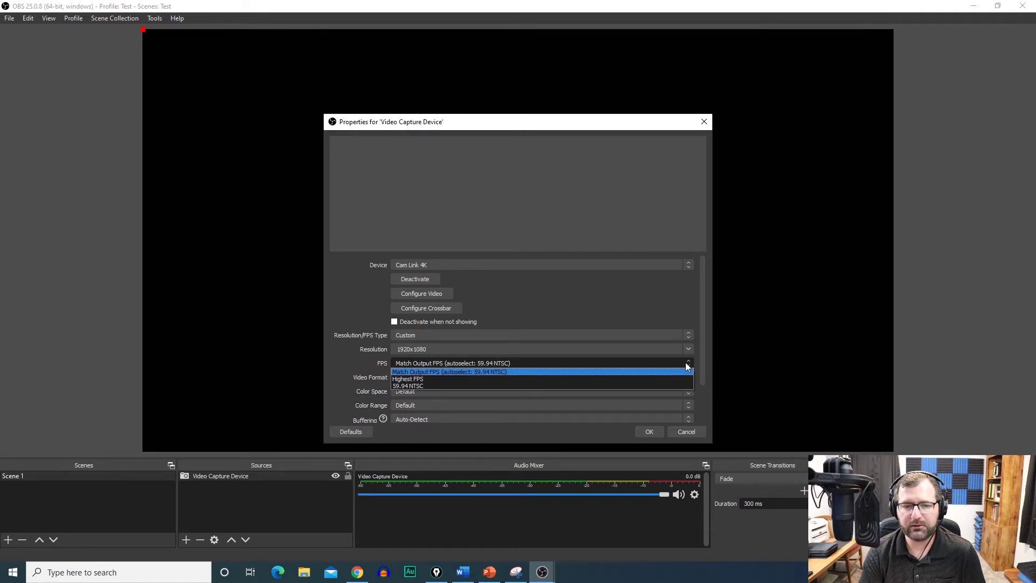
click(687, 365)
Step: Set the color space to 709, keep video format Any and color range Default, and accept the capture device properties
click(416, 379)
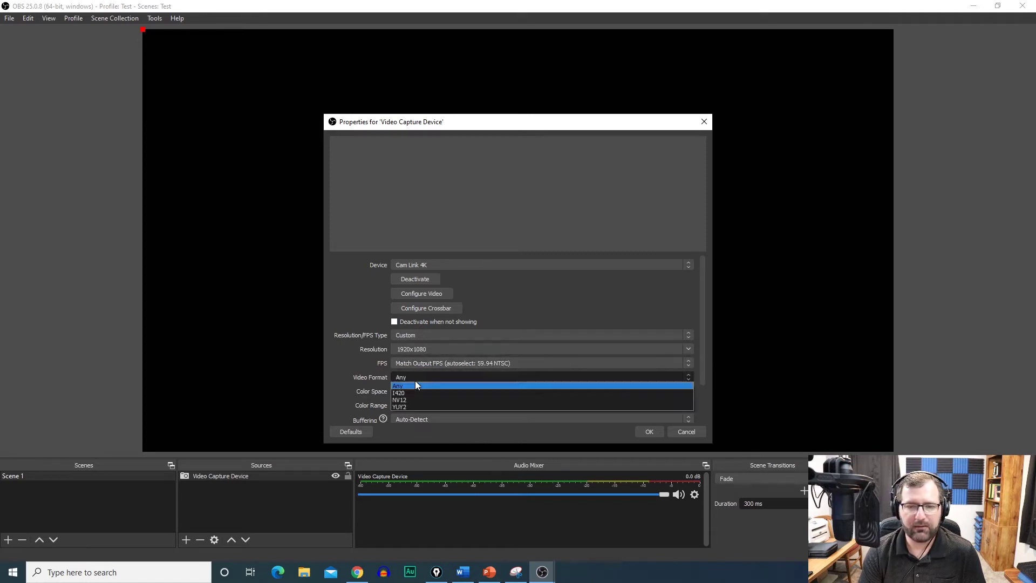
click(416, 384)
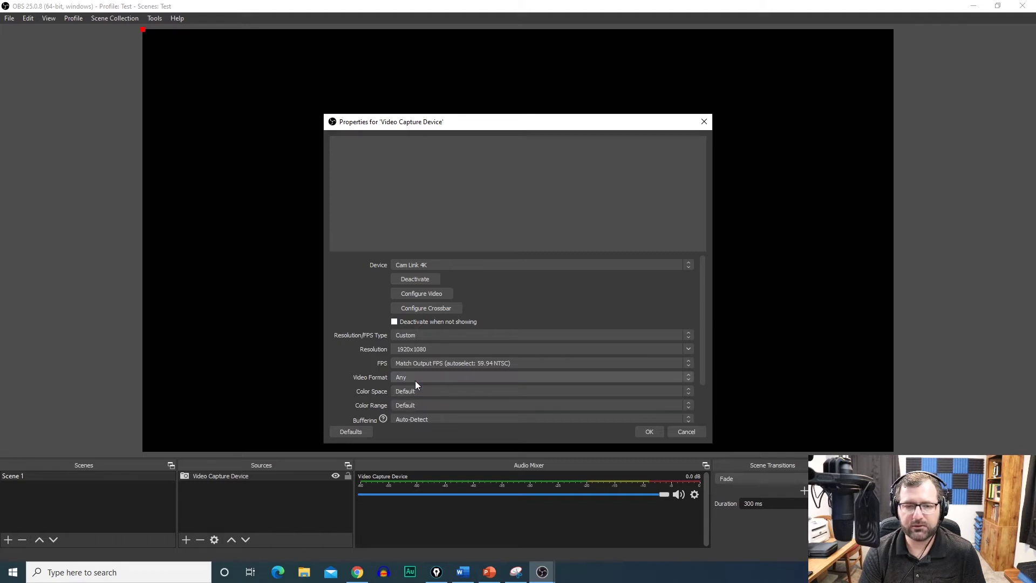
click(417, 390)
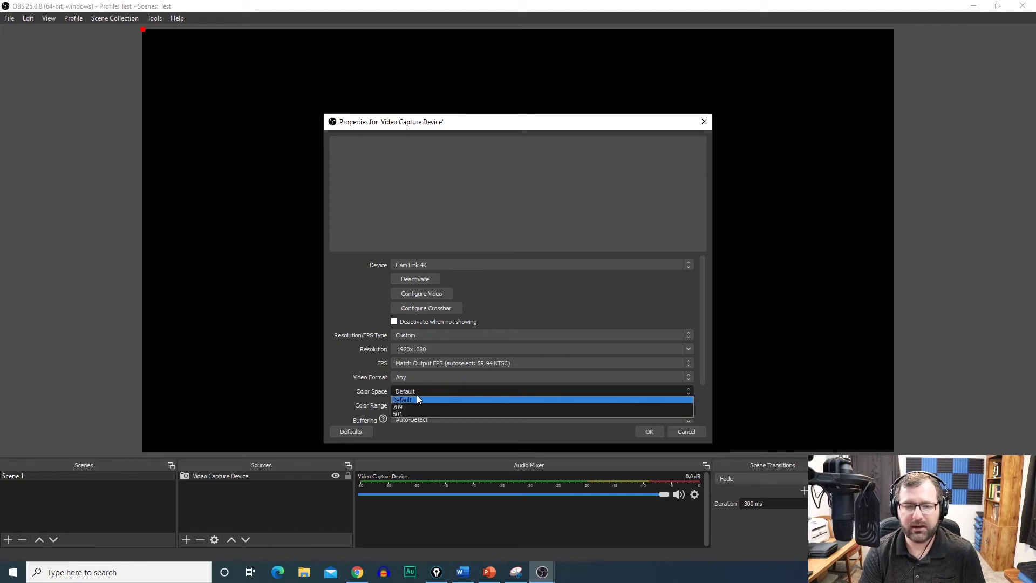
click(413, 407)
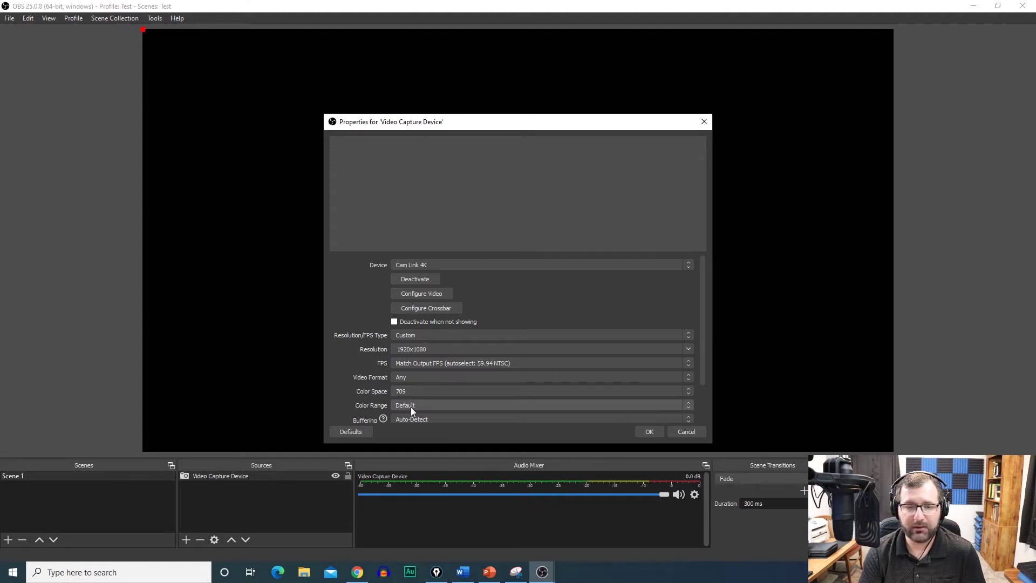
click(411, 409)
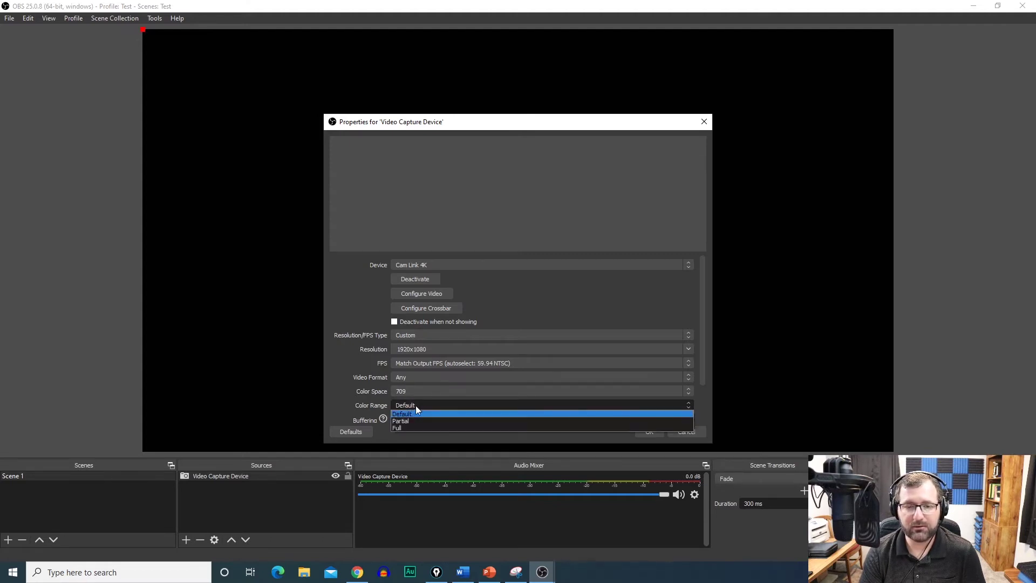
click(422, 406)
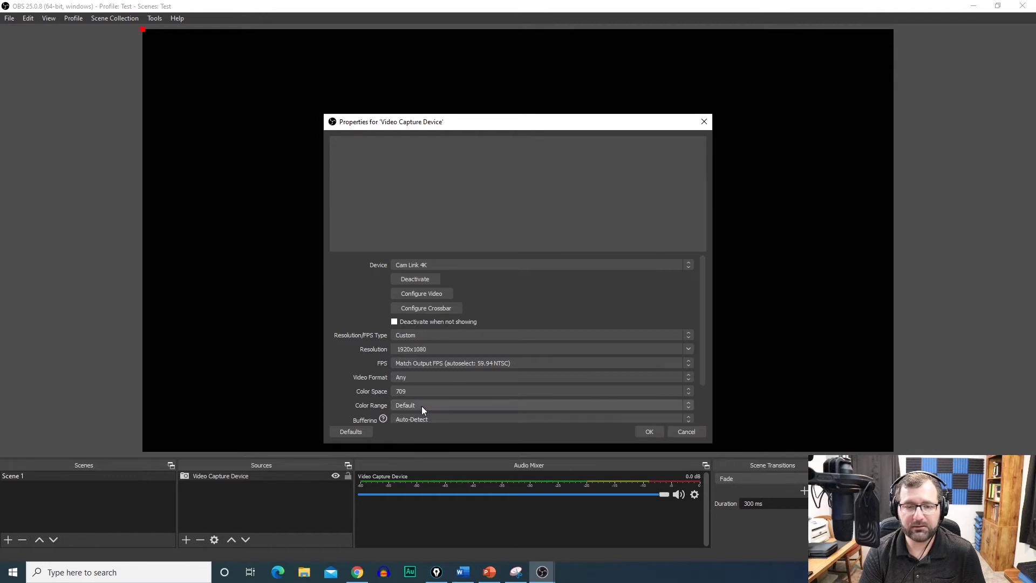
click(655, 435)
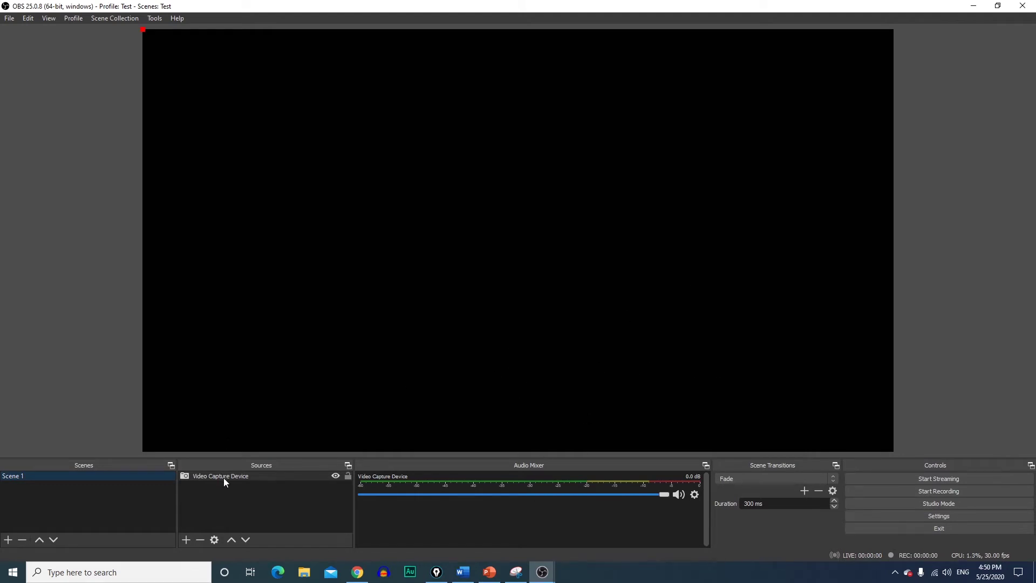
Step: Add a scene named Scene 2, switch to Scene 1 for comparison, and return to Scene 2
click(8, 540)
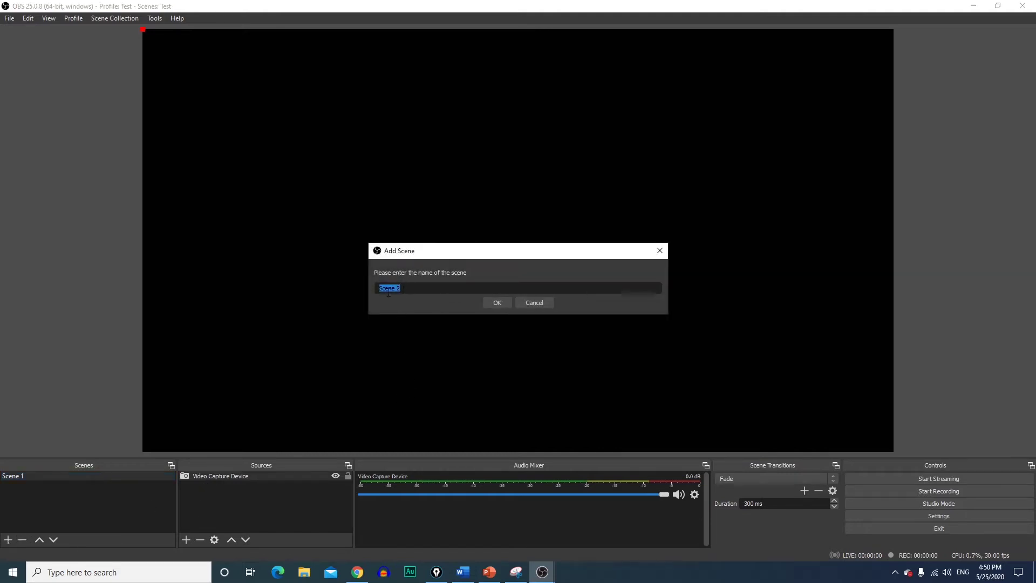
click(493, 304)
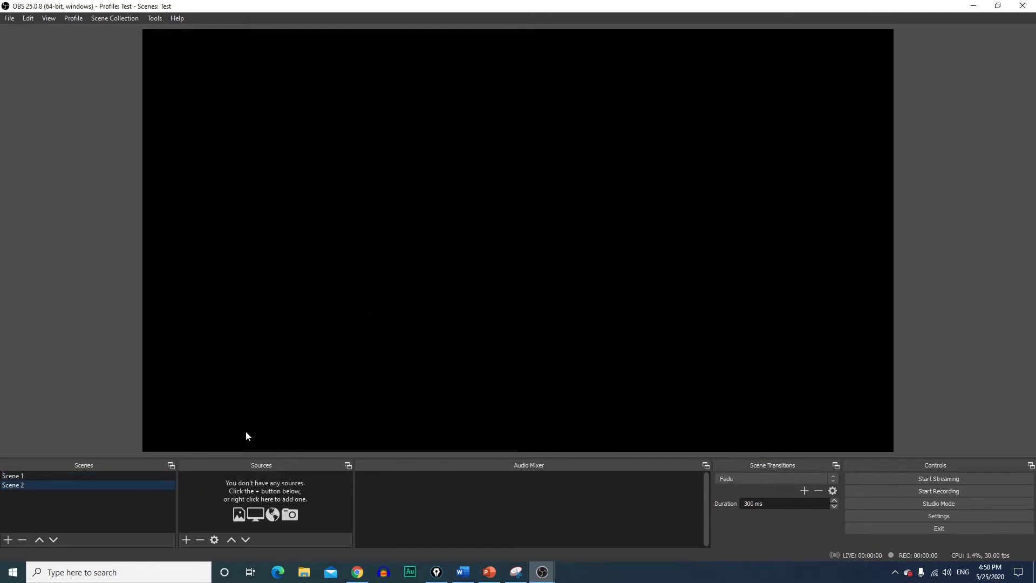
click(51, 477)
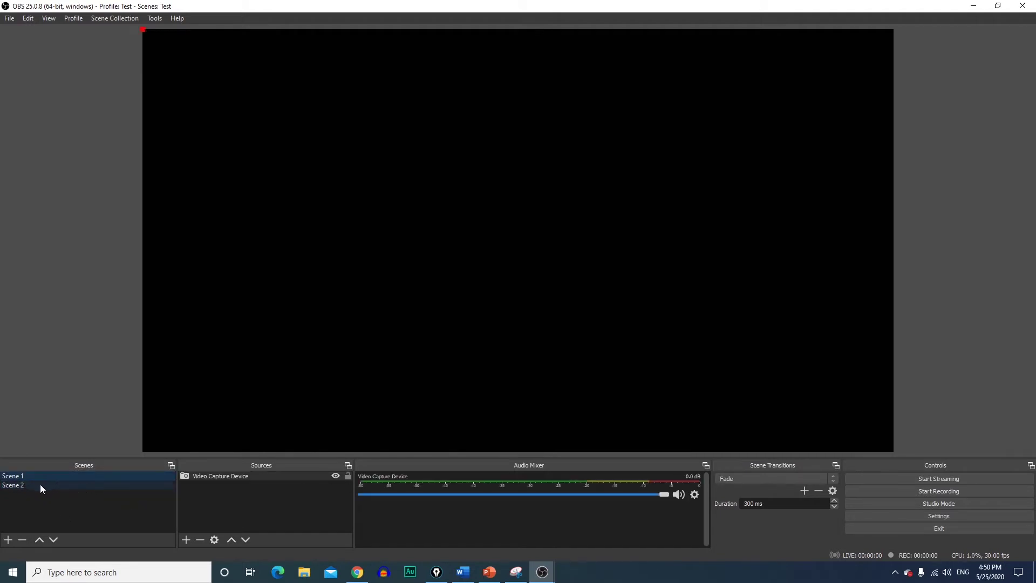
click(40, 484)
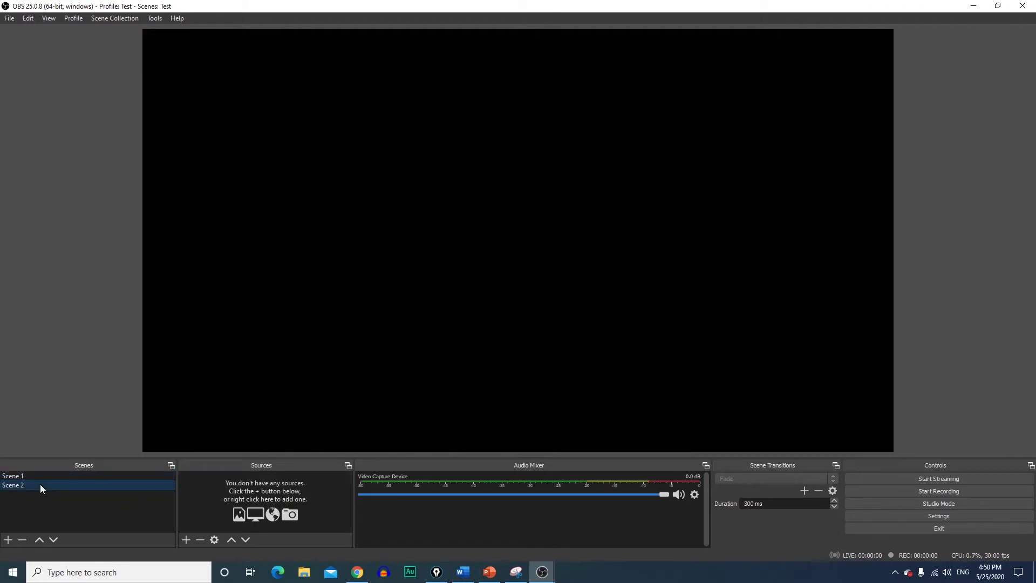
Step: Add a new Display Capture source to Scene 2 with its default name
click(185, 540)
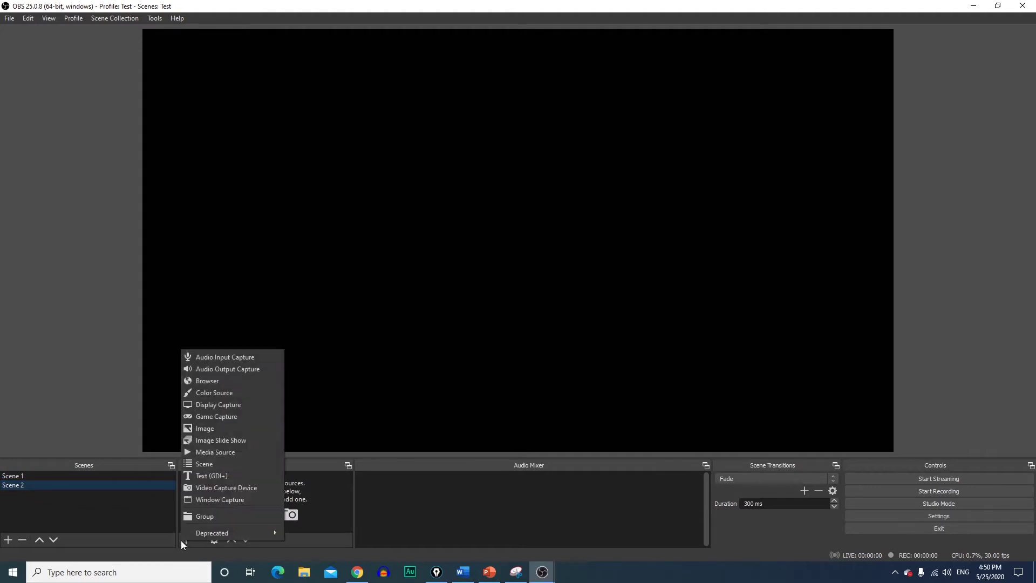
click(236, 405)
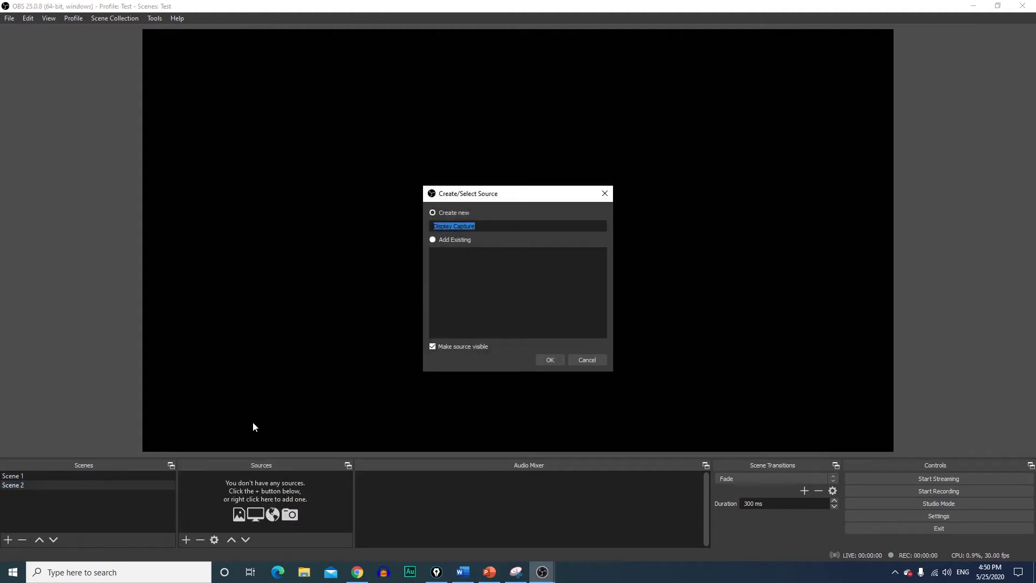
click(550, 360)
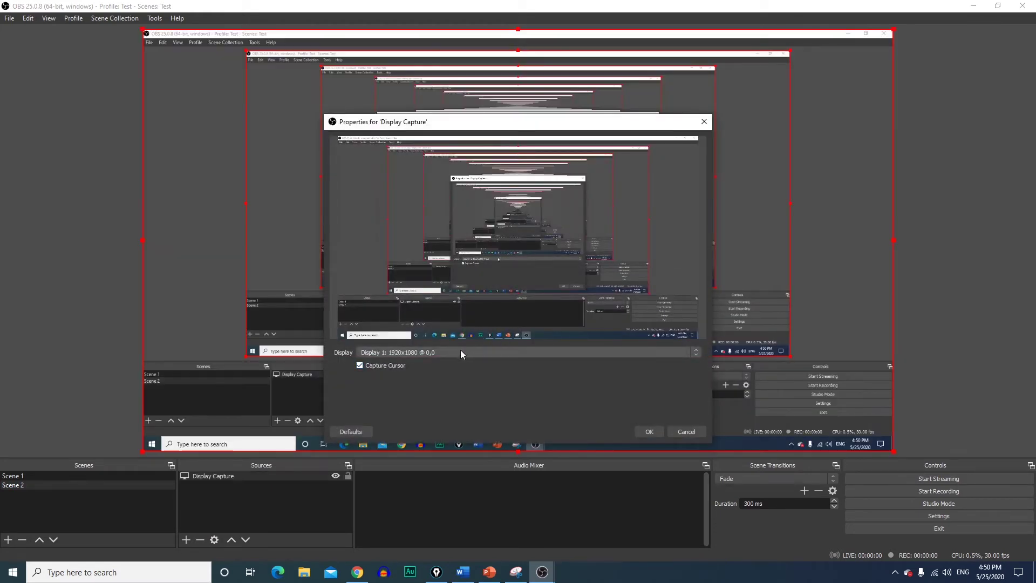
Step: Preview Display 2 as the captured display and switch the selection back to Display 1
click(461, 352)
click(437, 367)
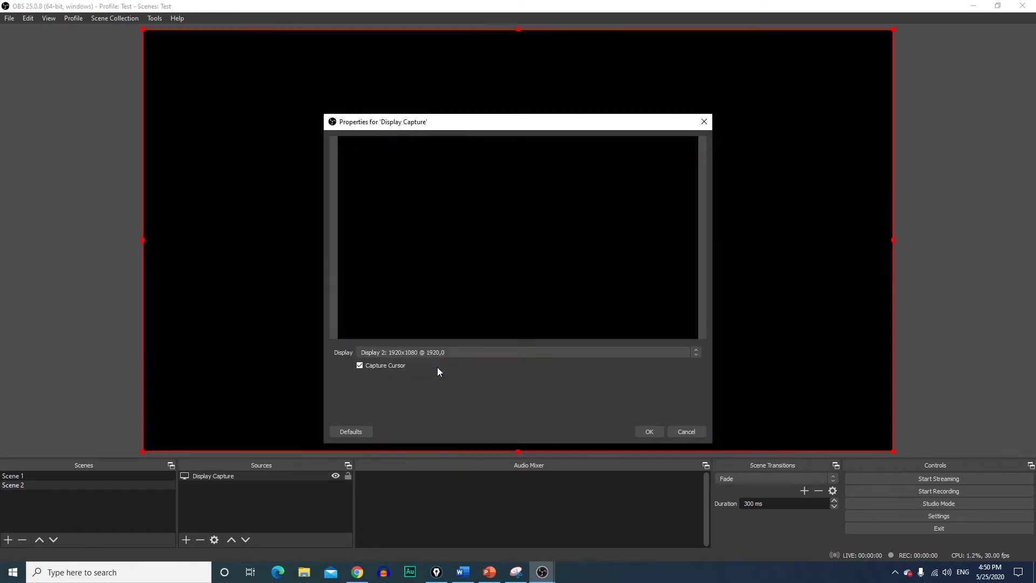
click(433, 350)
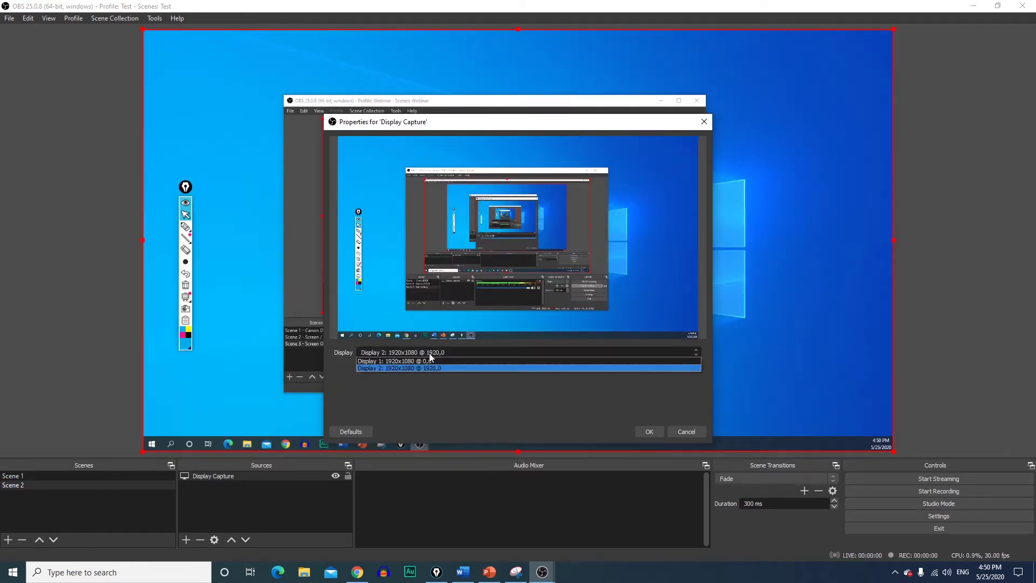
click(423, 361)
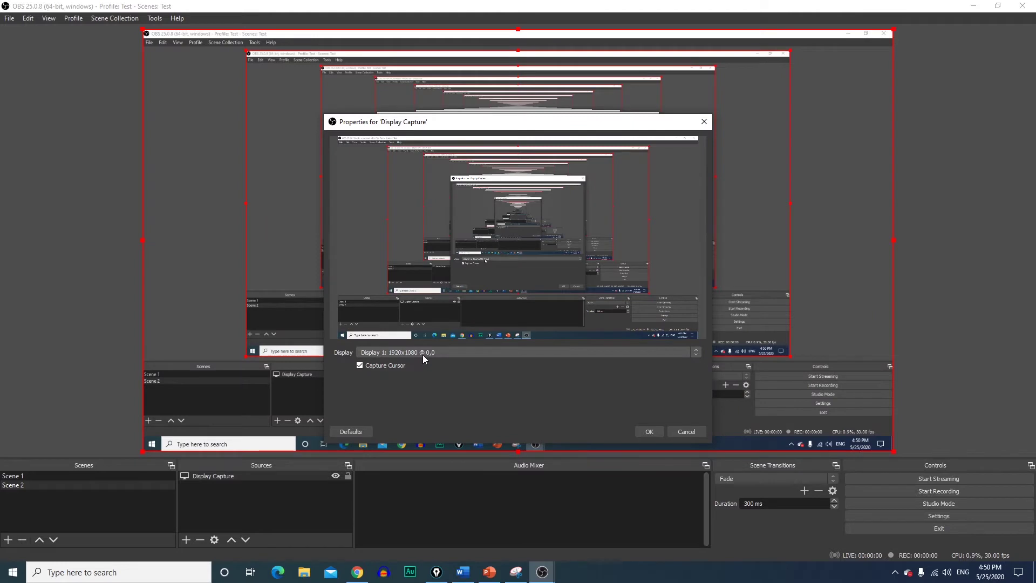
Step: Set the Display Capture source to Display 2: 1920x1080 @ 1920,0 with Capture Cursor on, and accept its properties
click(422, 355)
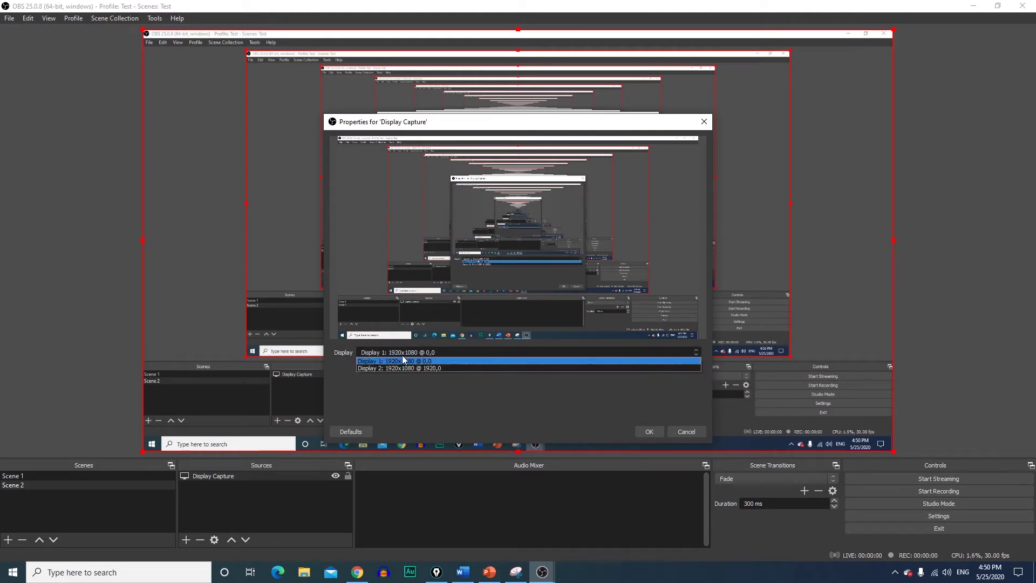
click(400, 369)
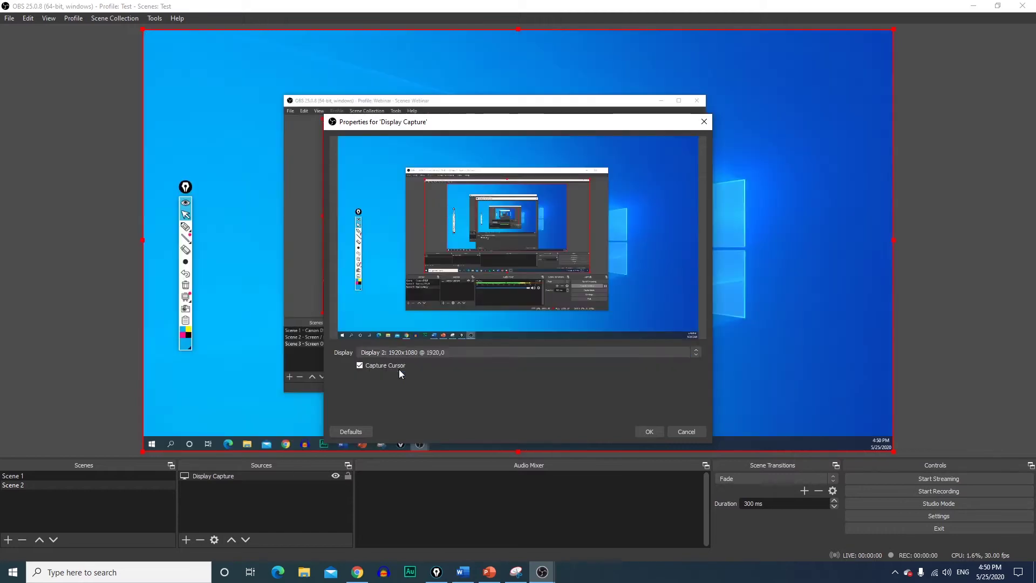
mouse_move(491, 104)
mouse_down()
mouse_move(553, 93)
mouse_move(520, 68)
mouse_move(491, 99)
mouse_up()
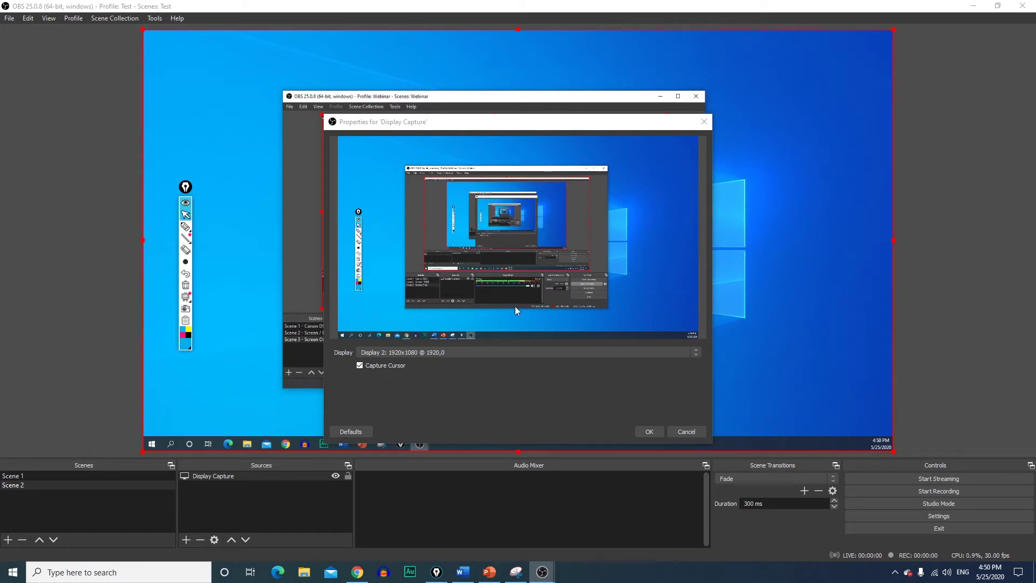
click(644, 432)
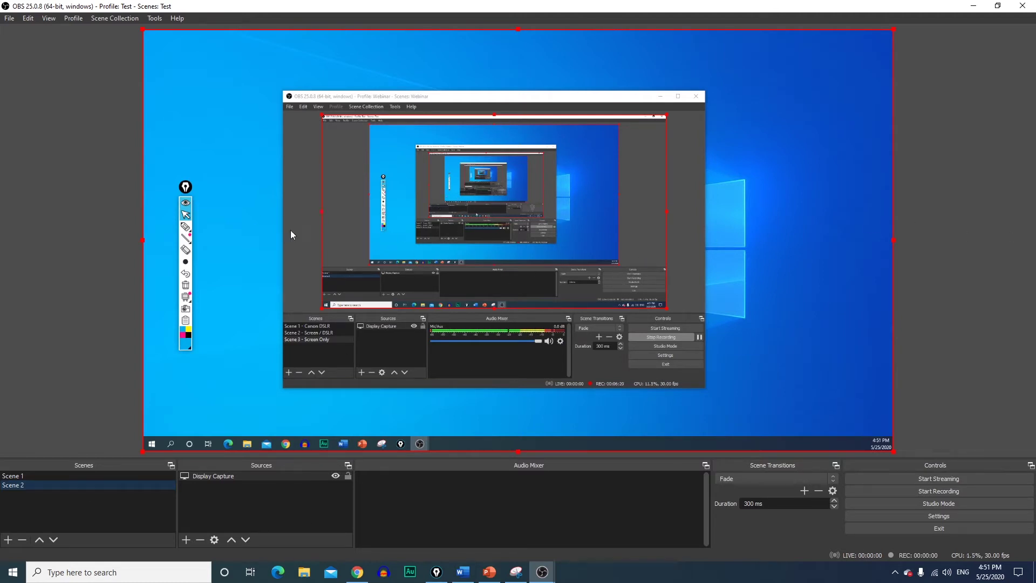
Step: Switch to Scene 1 and back to Scene 2, and add a scene named Scene 3
click(82, 478)
click(77, 485)
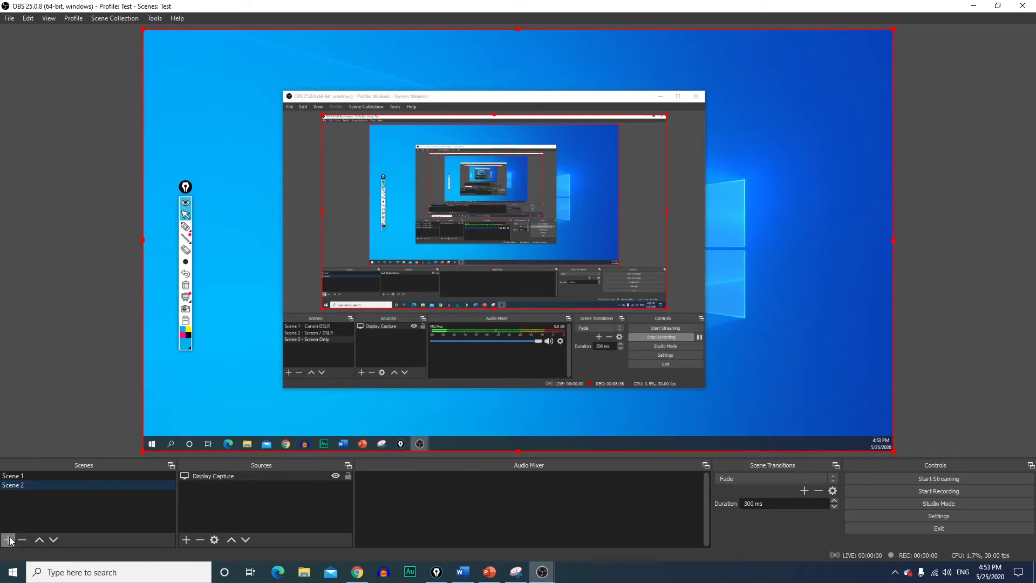
click(8, 540)
click(497, 303)
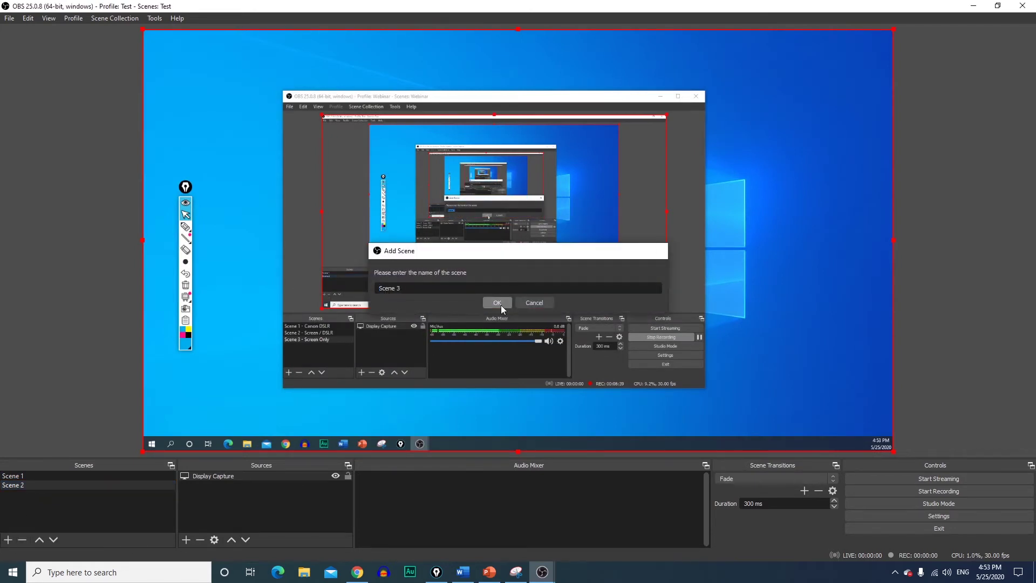
Step: Add a new Image source named Image to Scene 3, using Church Livestreaming 101 - Webinar Final from the Desktop
click(185, 540)
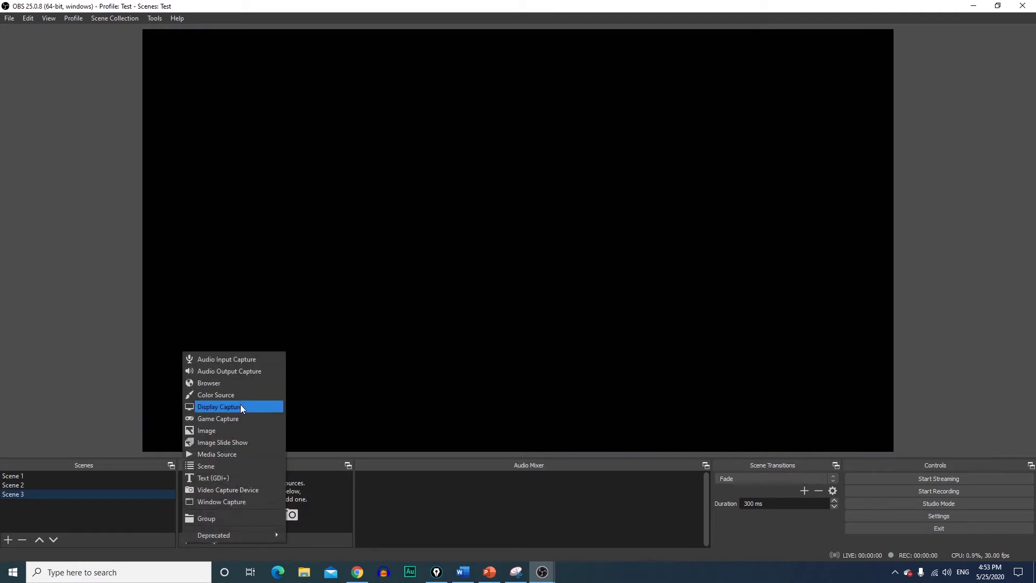
click(228, 430)
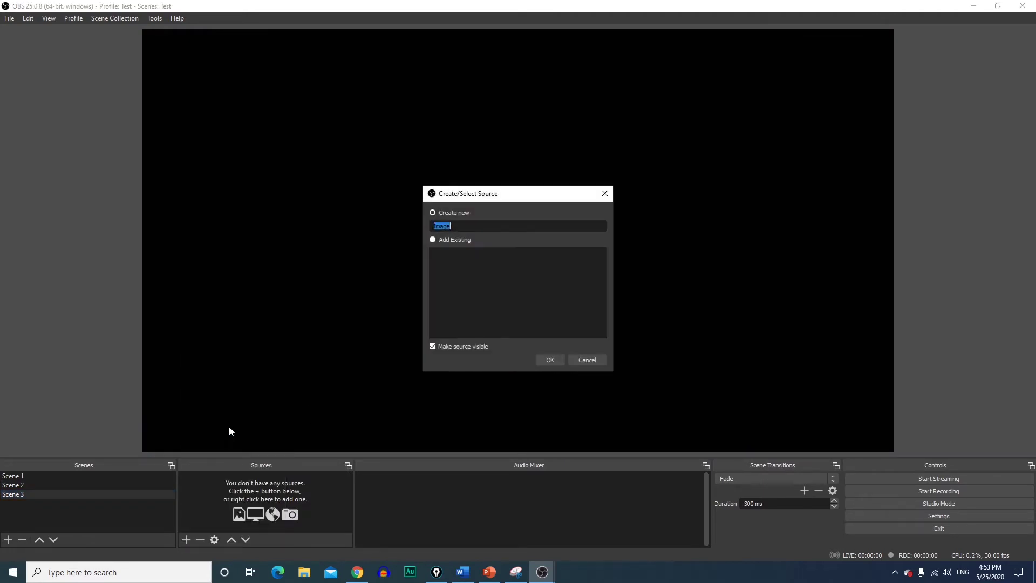
click(537, 357)
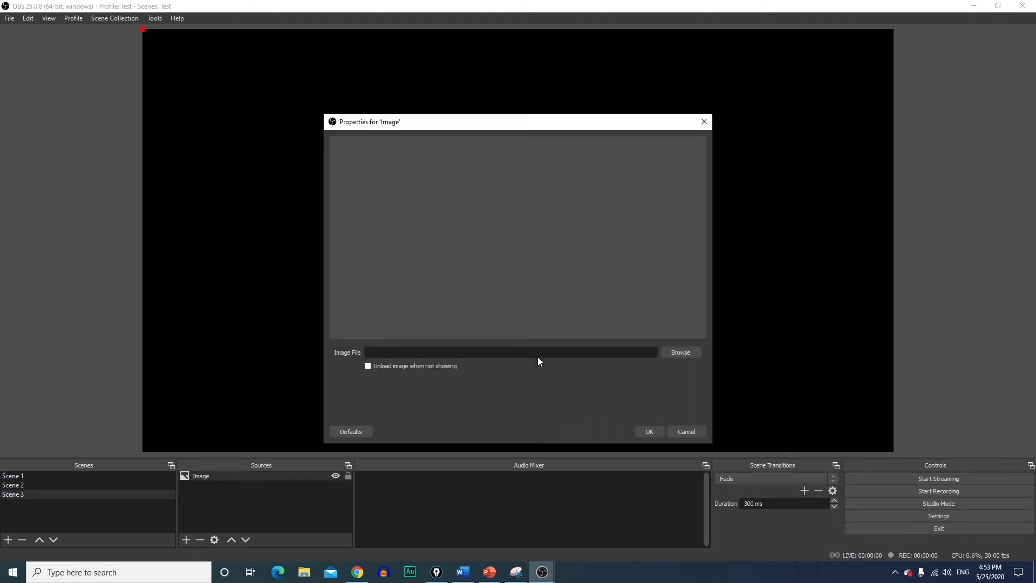
click(672, 349)
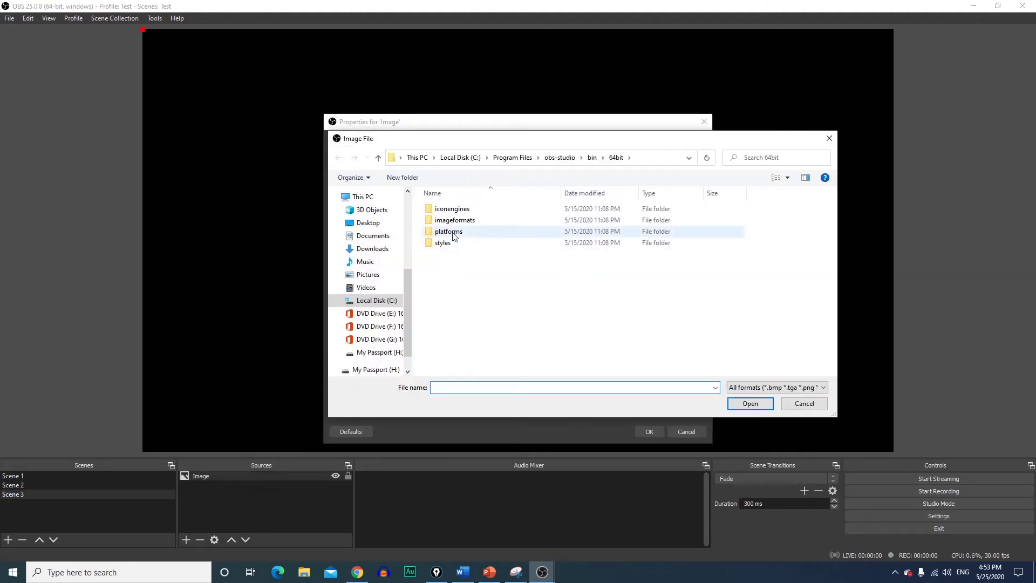
click(373, 223)
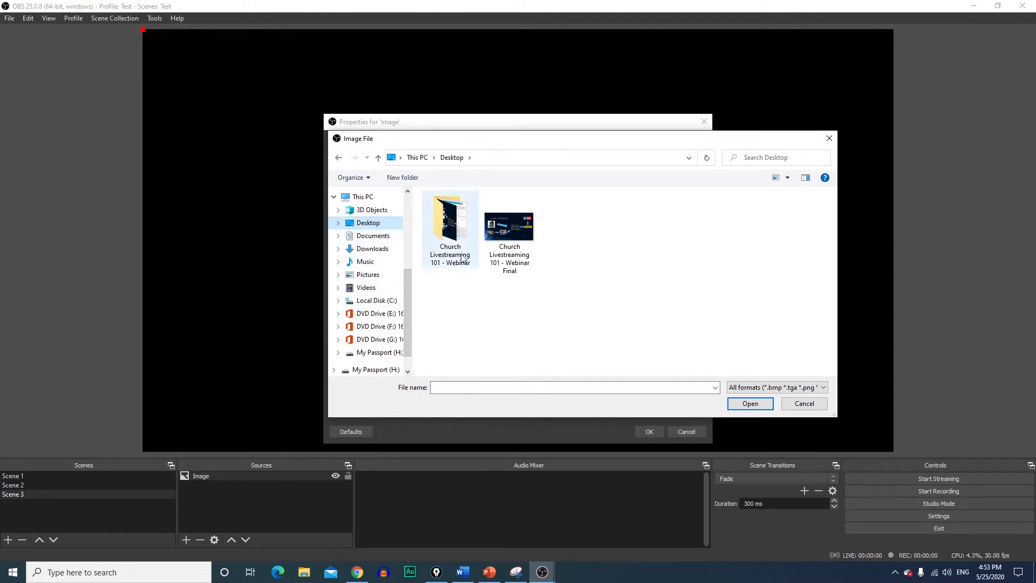
click(504, 242)
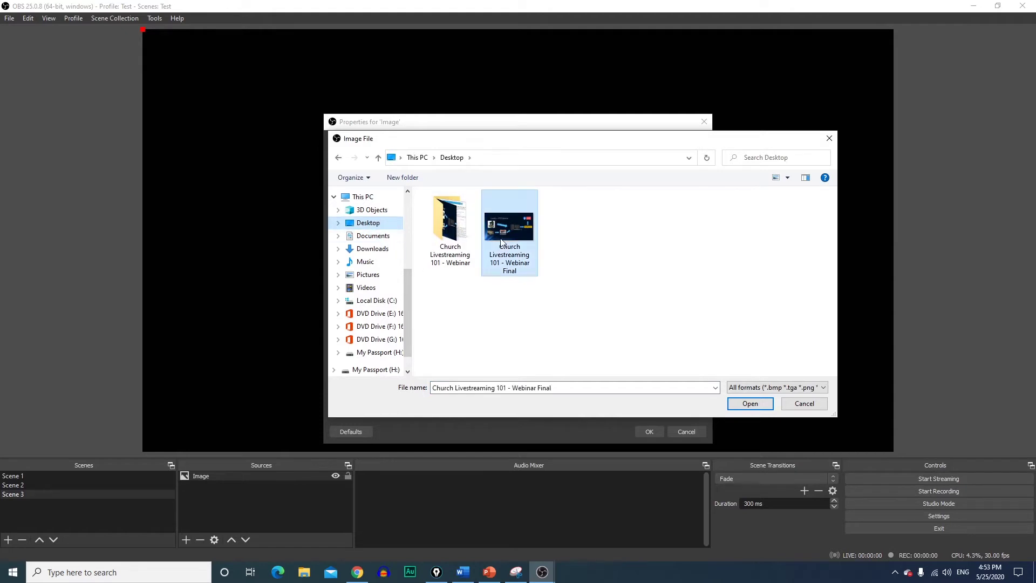
click(743, 409)
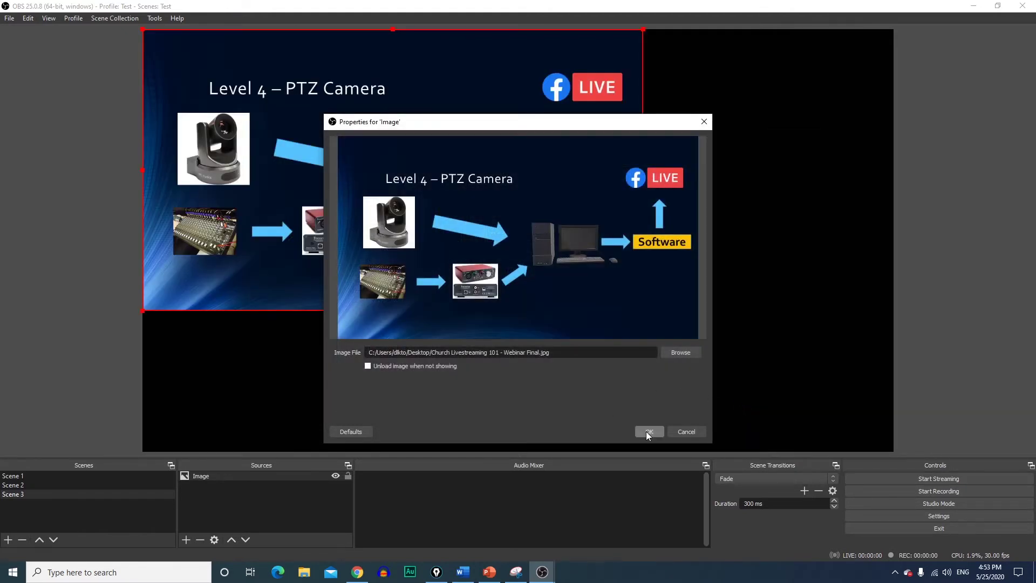
click(648, 432)
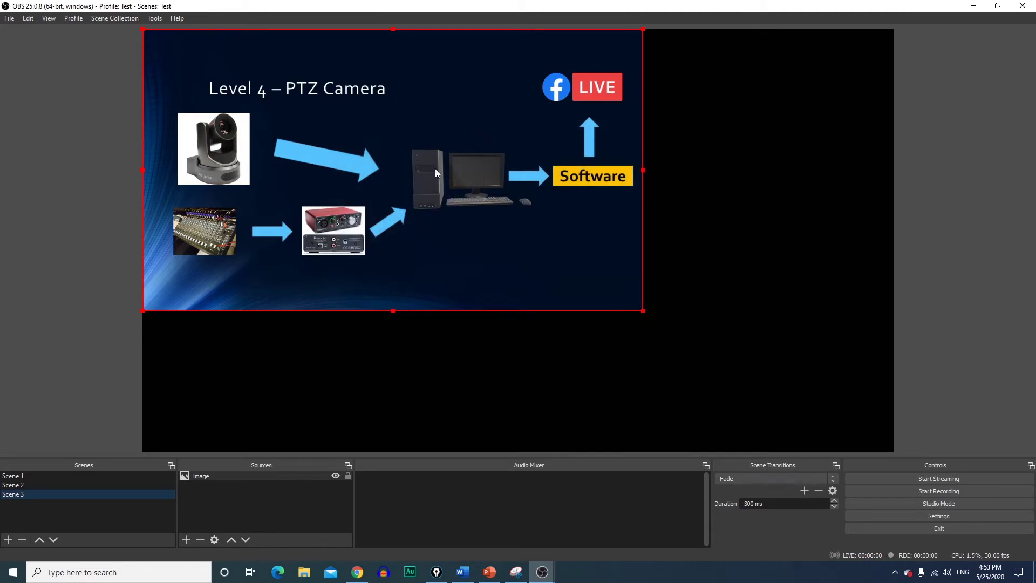
Step: Apply the Fit to screen transform to the image in Scene 3
right_click(469, 202)
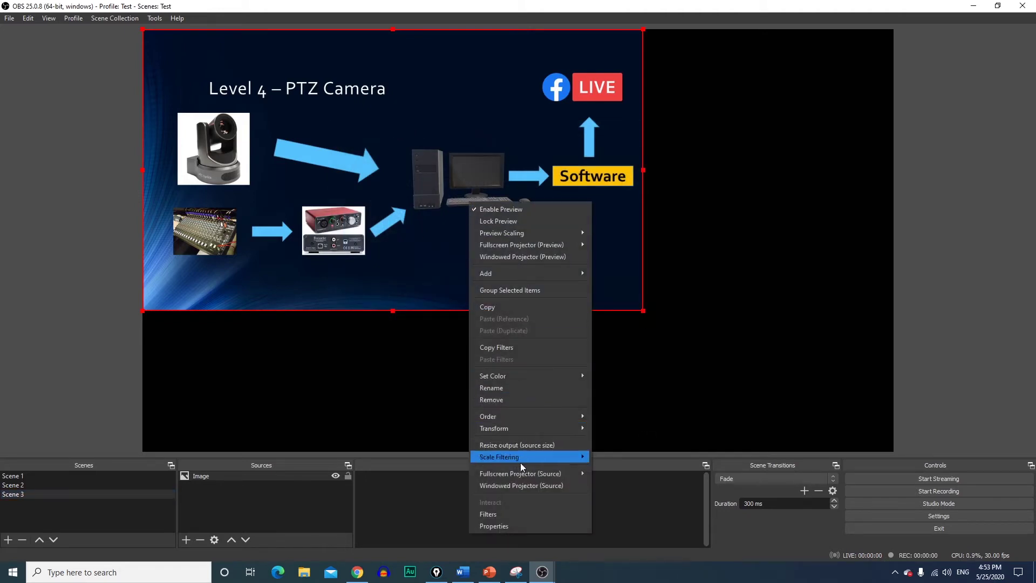
mouse_move(518, 430)
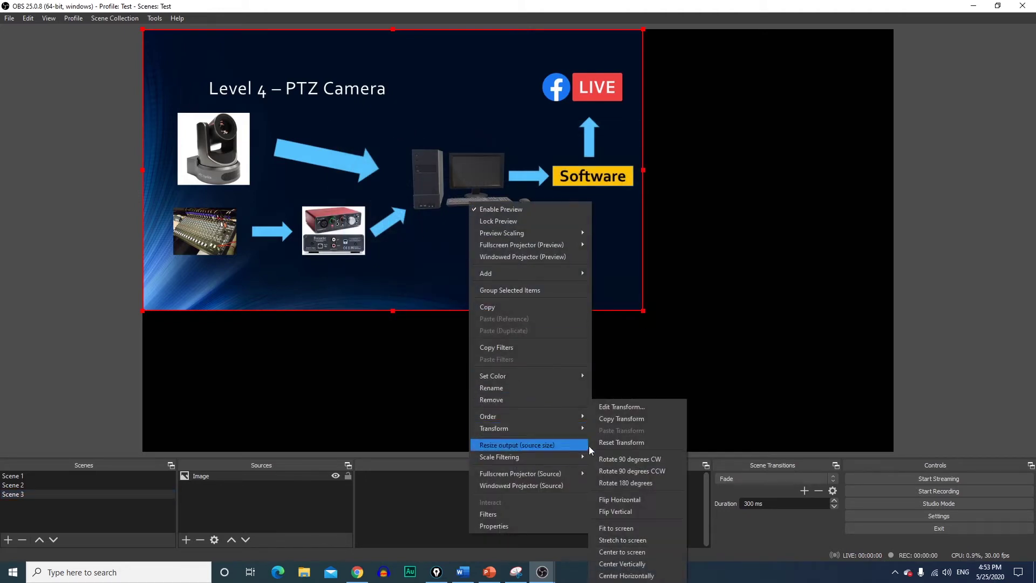
click(635, 532)
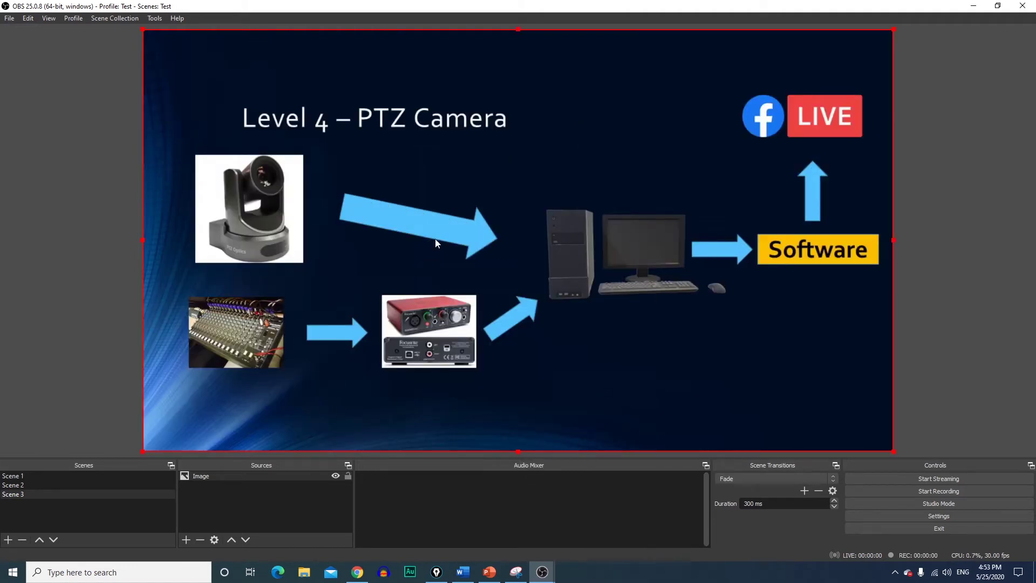
Step: Review Scene 1 and Scene 2 in turn and return to Scene 3
click(61, 477)
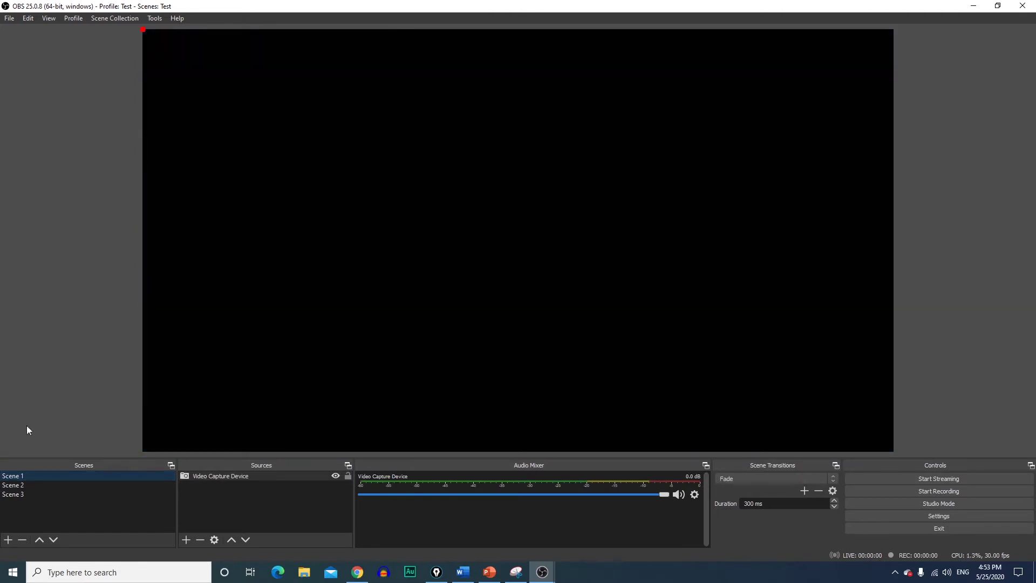
click(20, 485)
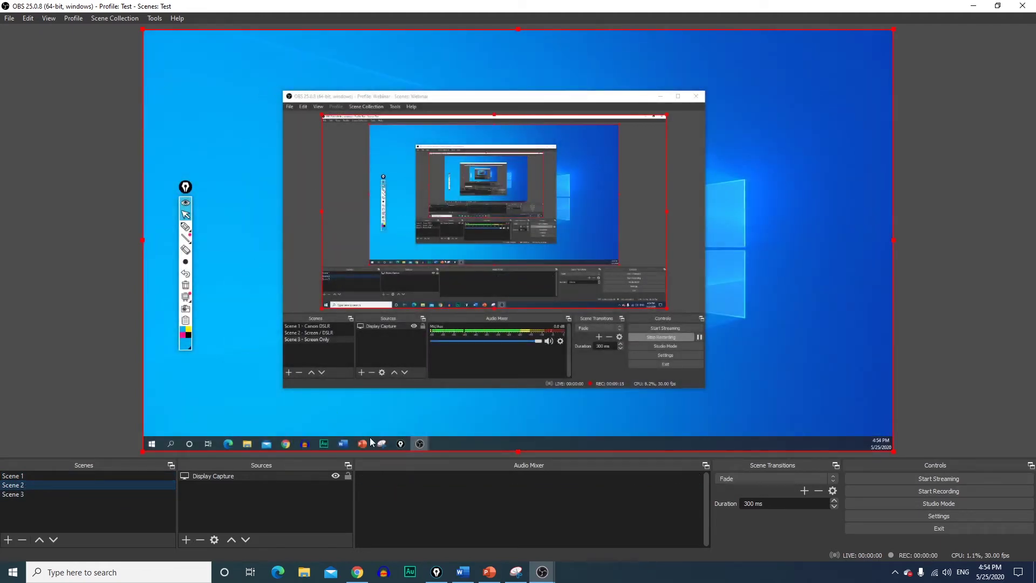
click(33, 495)
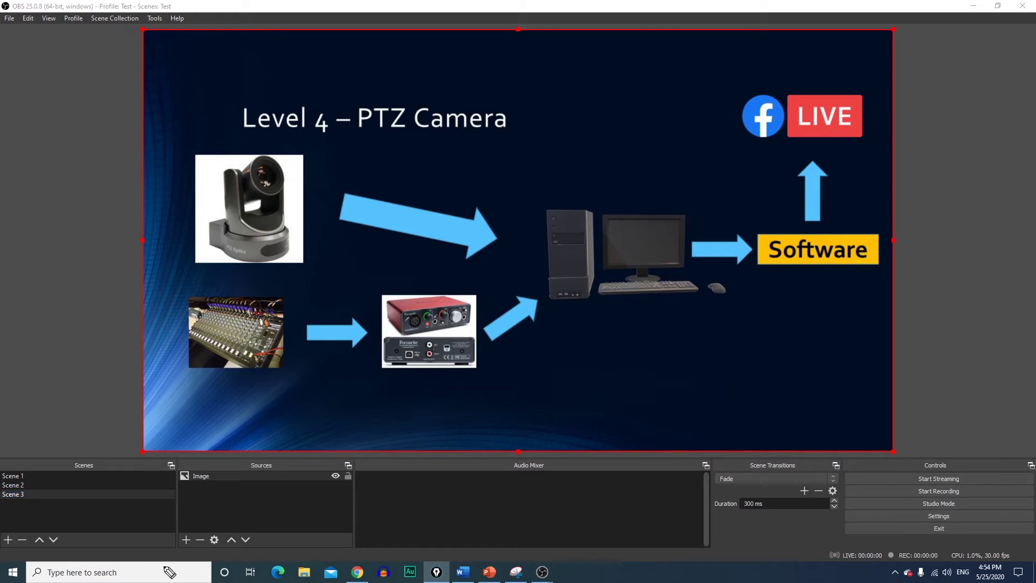
Step: Mark the Scenes and Sources areas with short pen strokes, and clear the strokes
drag(68, 481, 105, 477)
drag(248, 477, 281, 477)
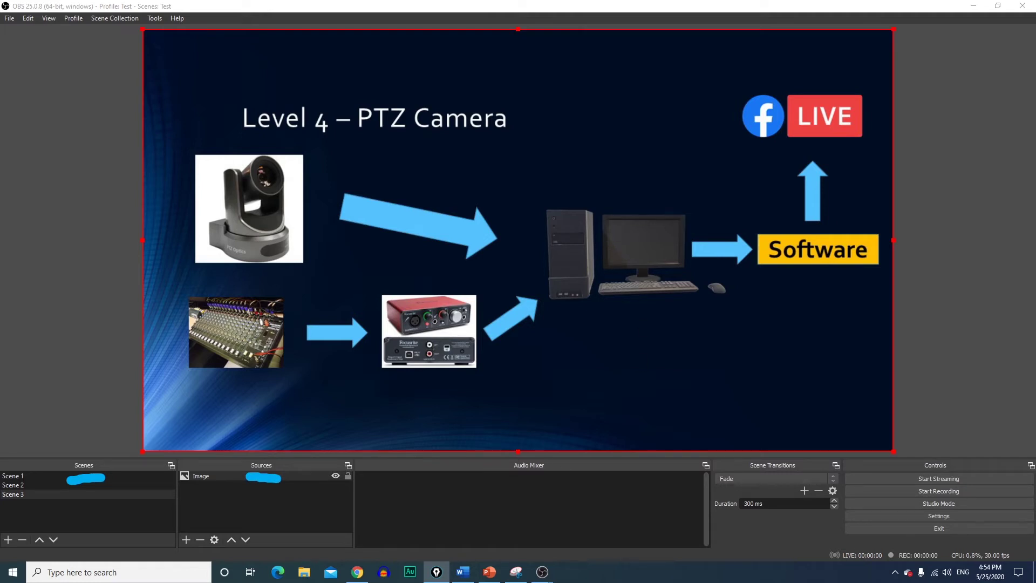
key(e)
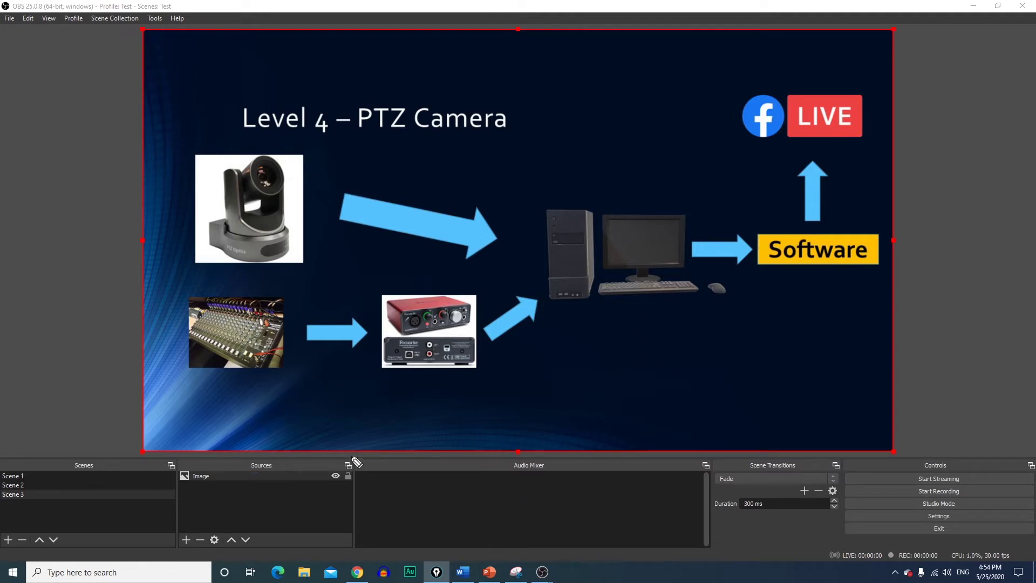
Step: Outline the Audio Mixer area with the annotation pen, and clear the outline
mouse_move(356, 462)
mouse_down()
mouse_move(356, 504)
mouse_move(496, 558)
mouse_move(740, 542)
mouse_move(636, 428)
mouse_up()
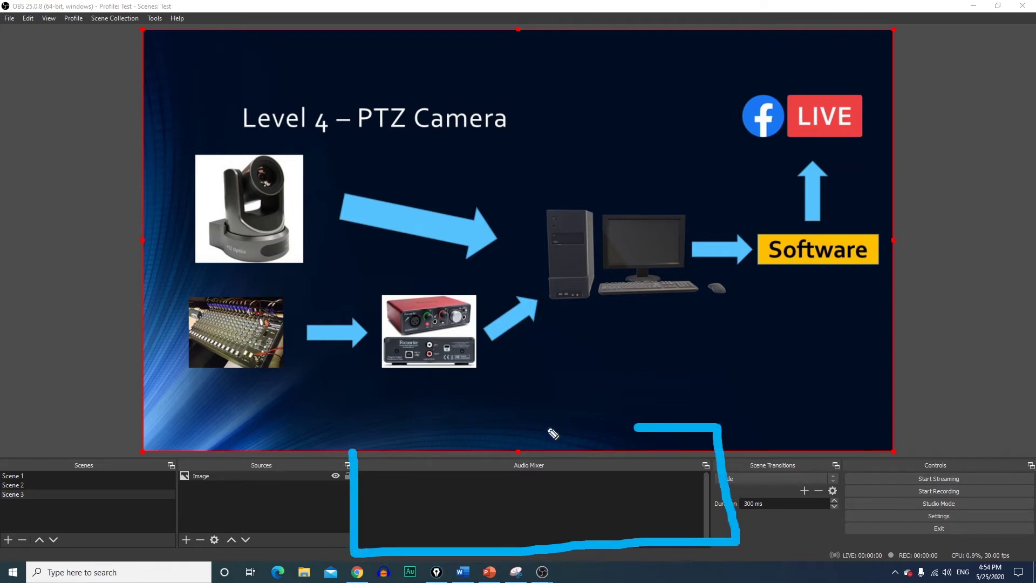
drag(554, 433, 325, 436)
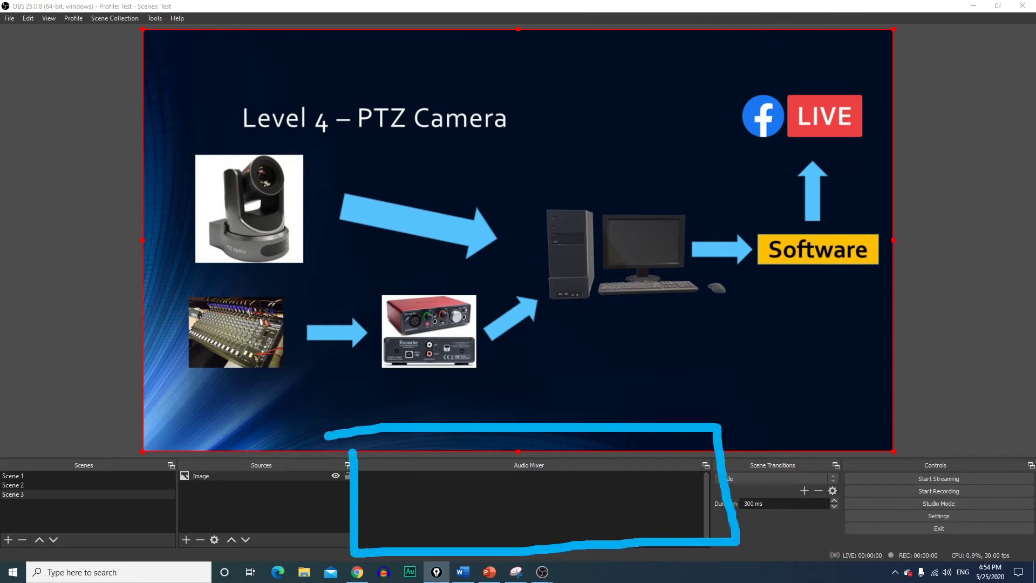
key(e)
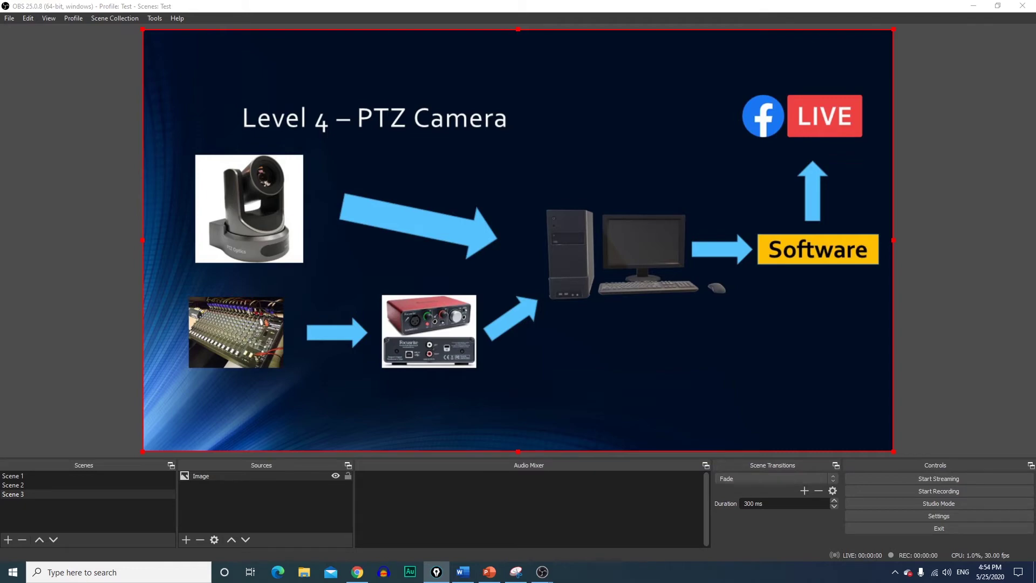
Step: Open the Stream settings, shifting the Settings window slightly
click(899, 516)
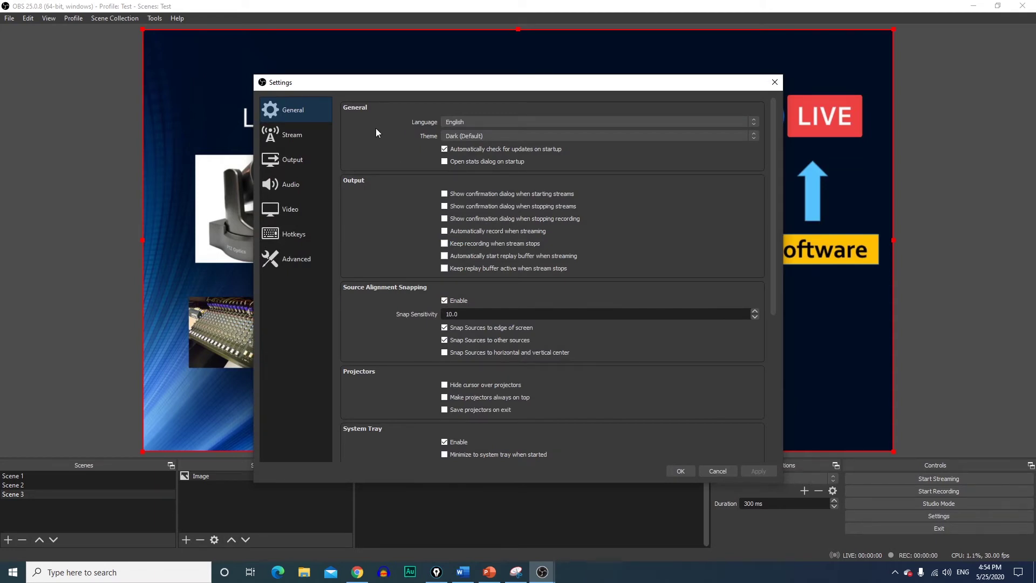
drag(412, 88, 436, 78)
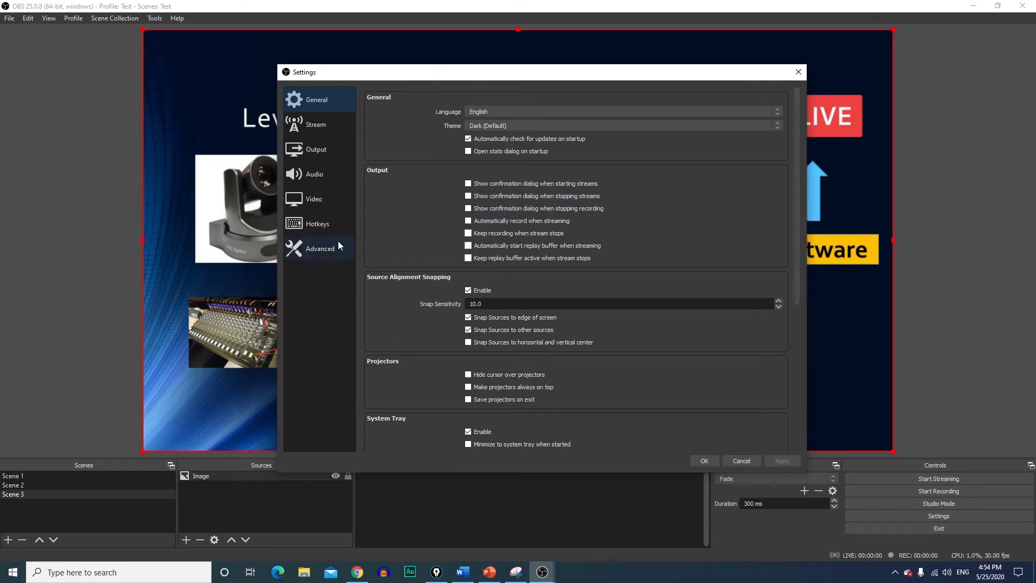
click(313, 127)
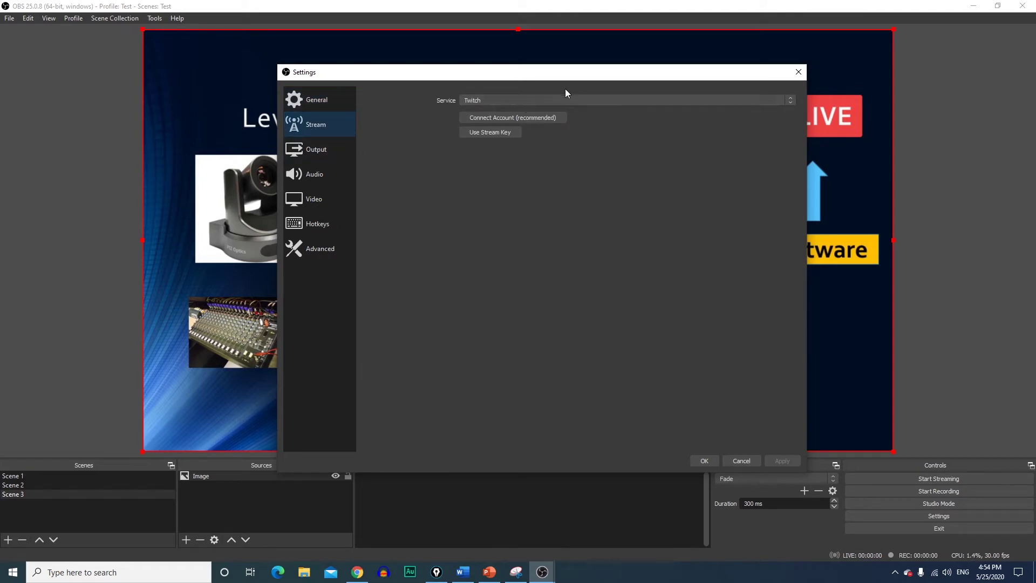
Step: Choose Custom as the streaming service
click(559, 101)
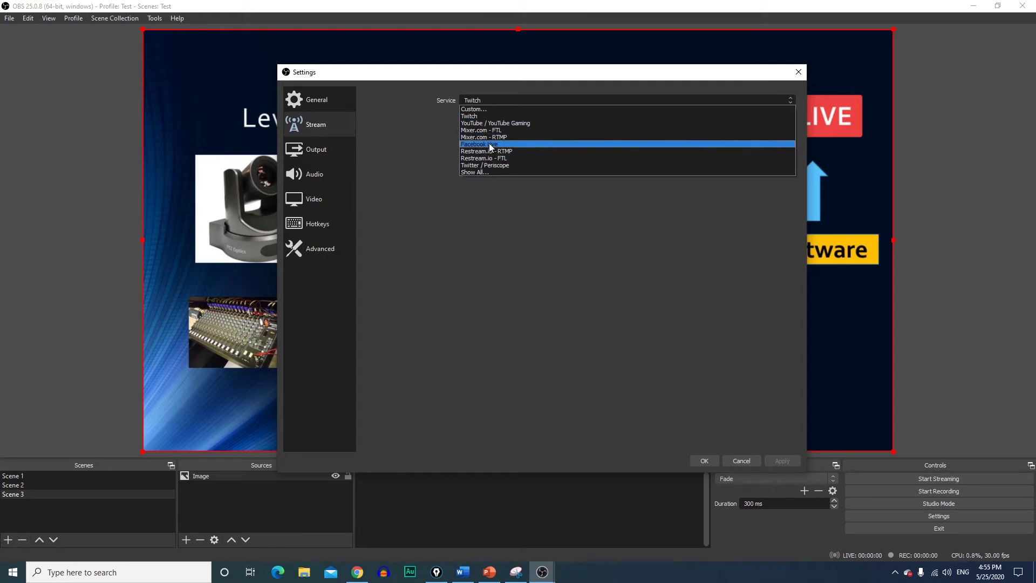
click(478, 109)
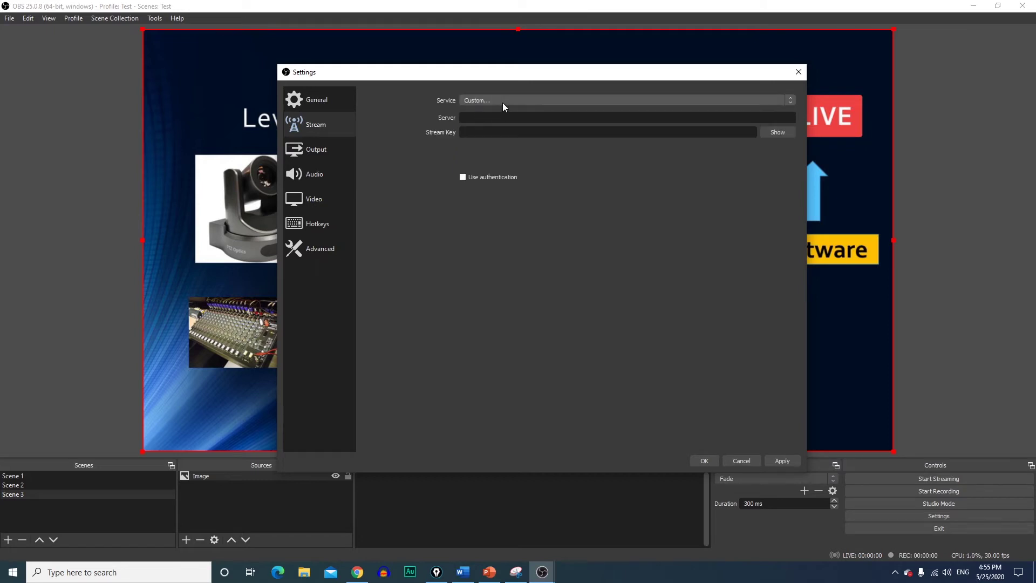
click(503, 103)
click(504, 100)
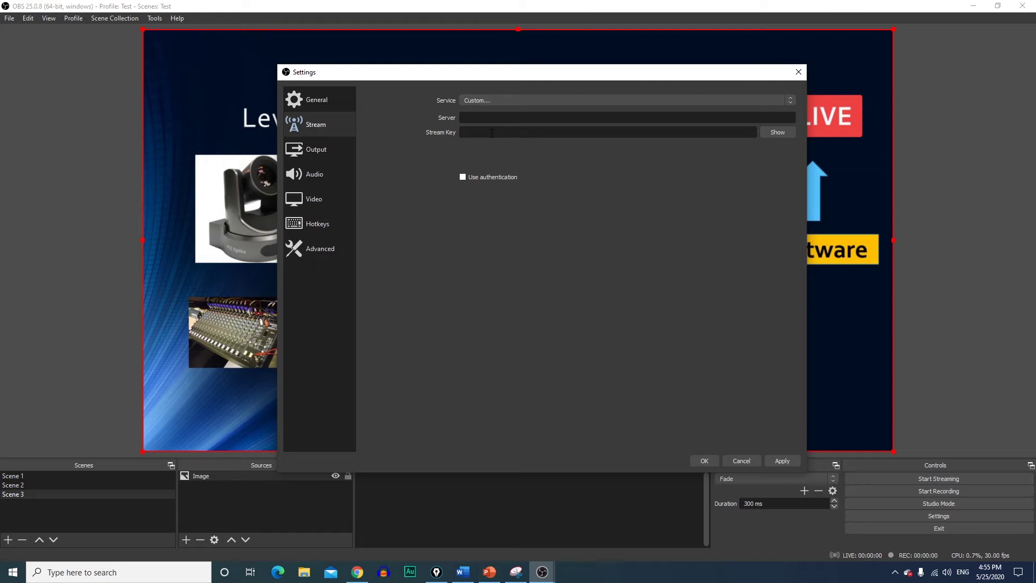
Step: Try YouTube / YouTube Gaming as the streaming service, and set it to Facebook Live
click(484, 100)
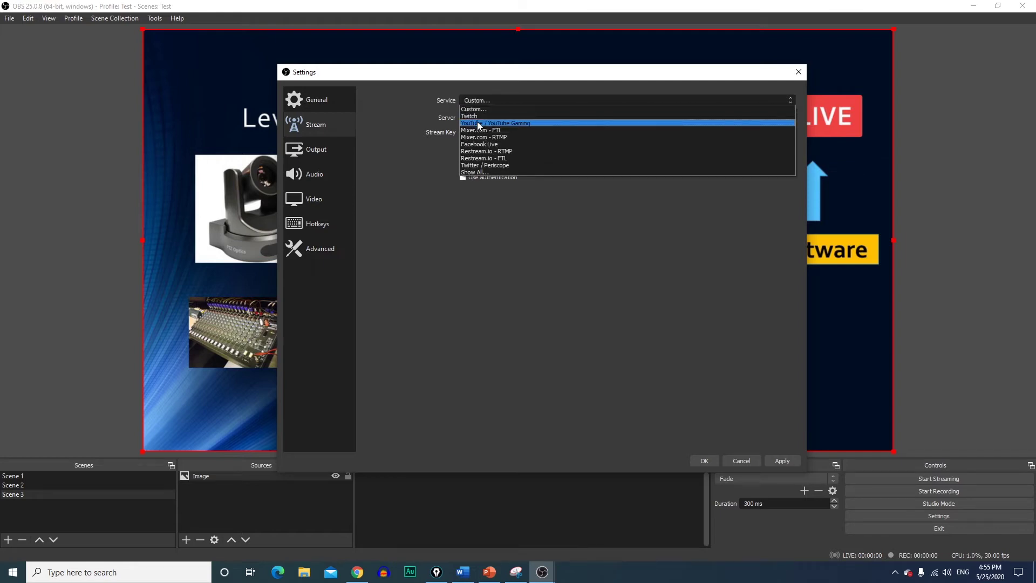
click(479, 123)
click(517, 99)
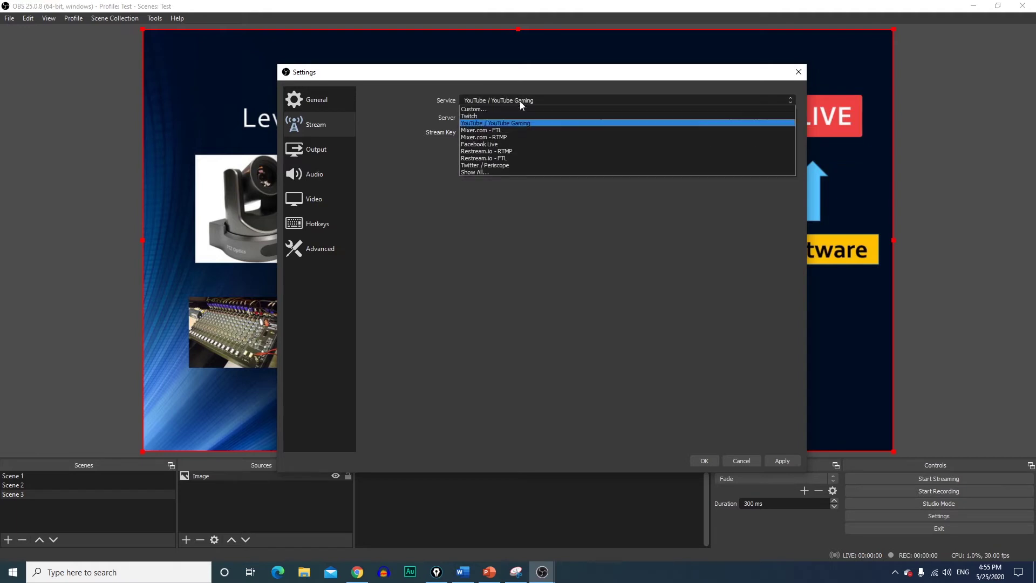
click(504, 144)
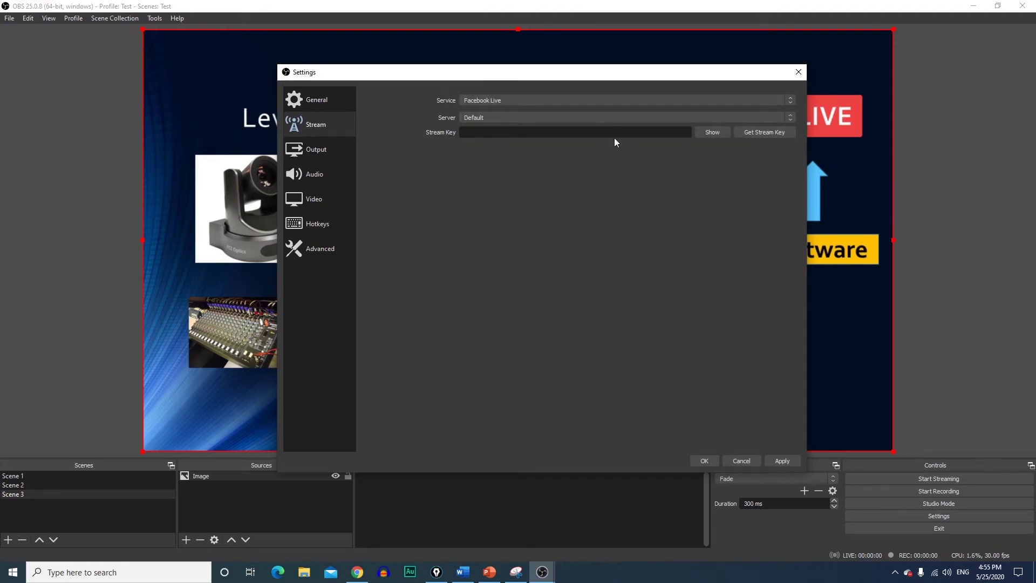
Step: Set the streaming service to Custom
click(484, 101)
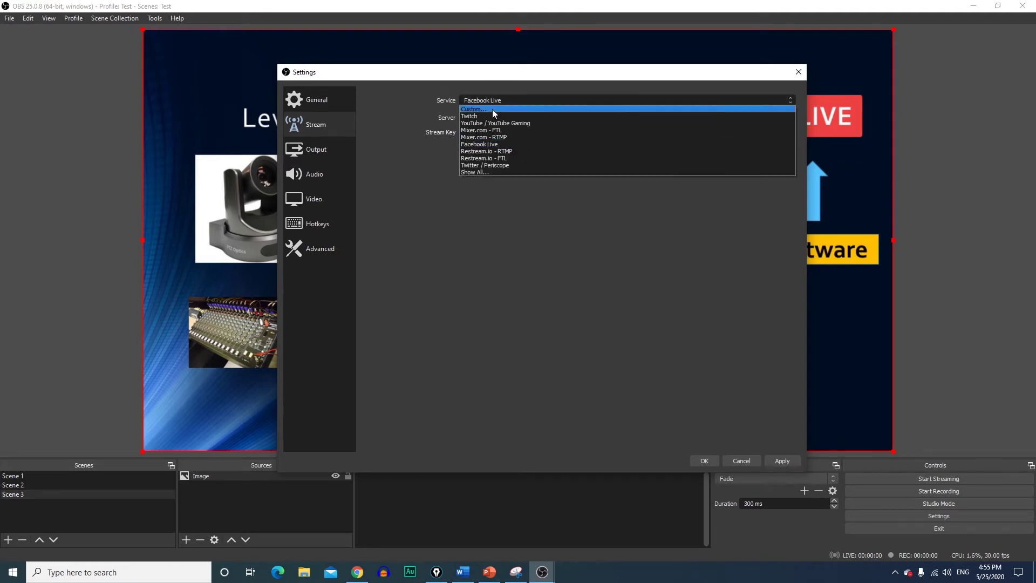
click(483, 110)
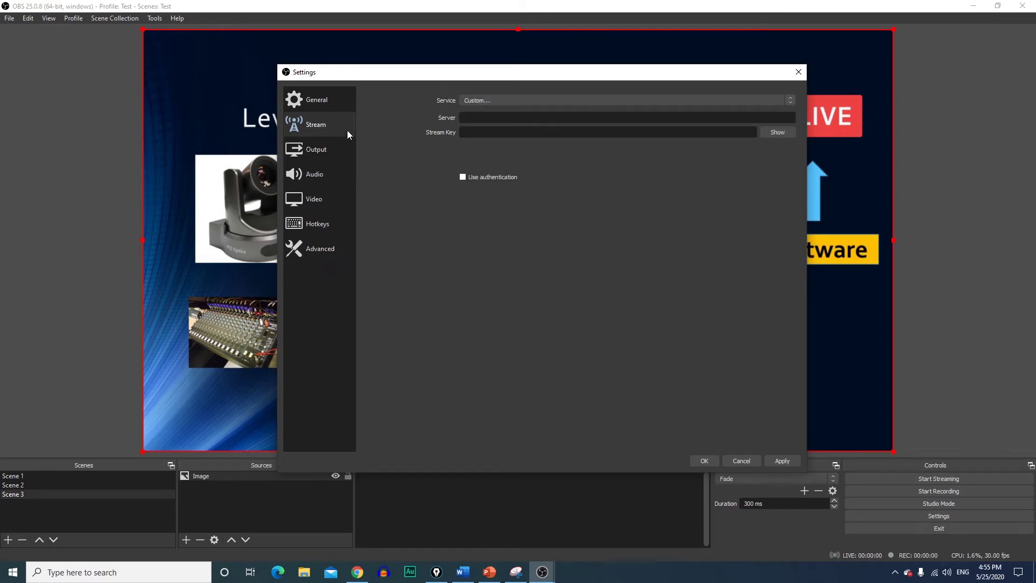
Step: In the Output settings, choose Hardware (NVENC) as the streaming encoder and 160 as the audio bitrate
click(325, 155)
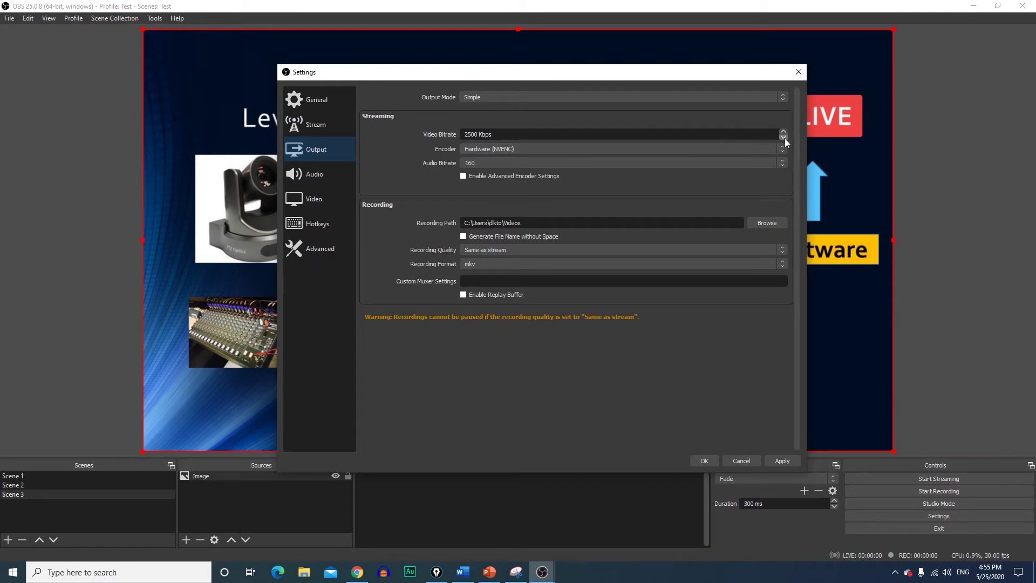
click(524, 149)
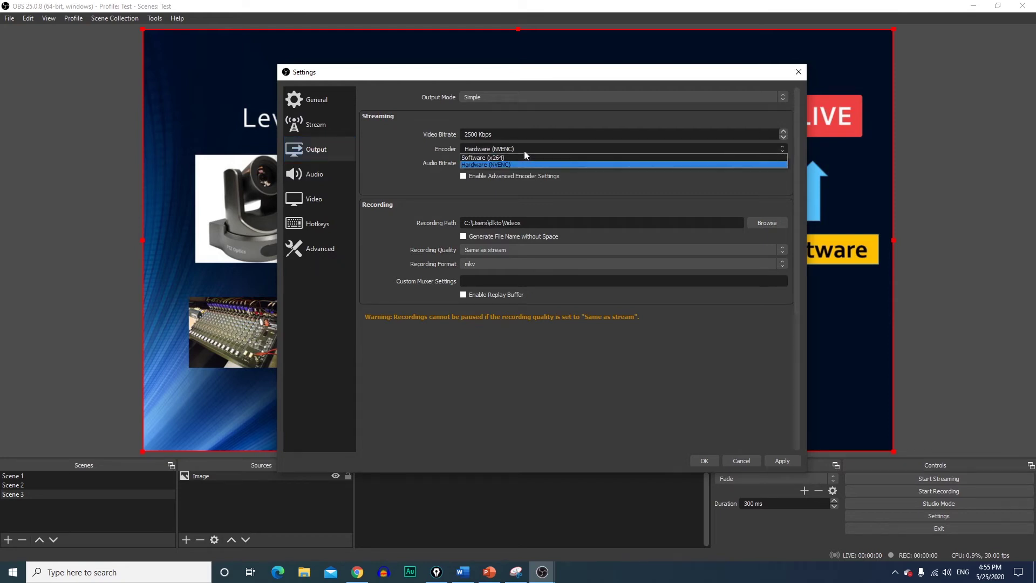
click(500, 164)
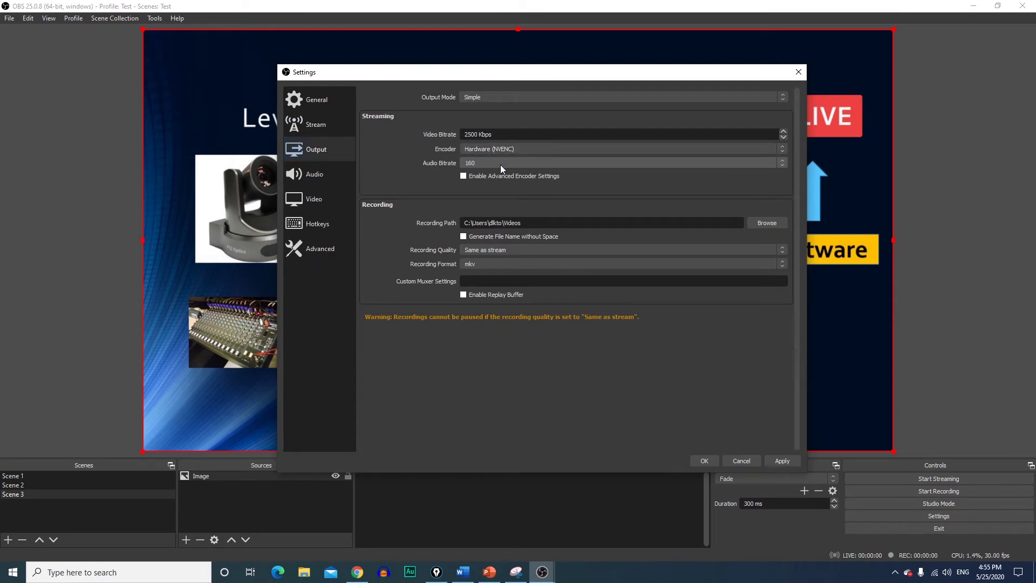
click(494, 149)
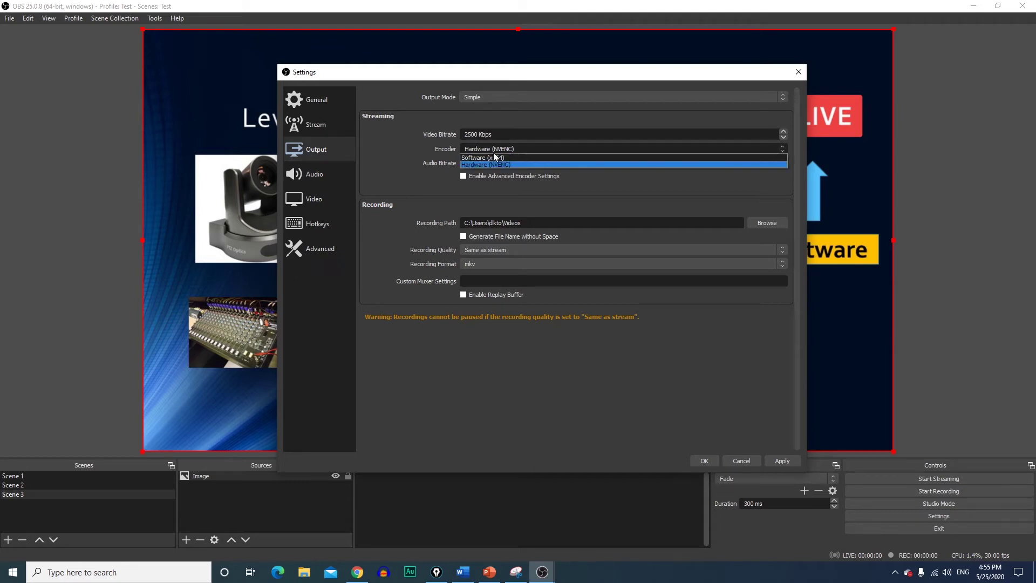
click(491, 163)
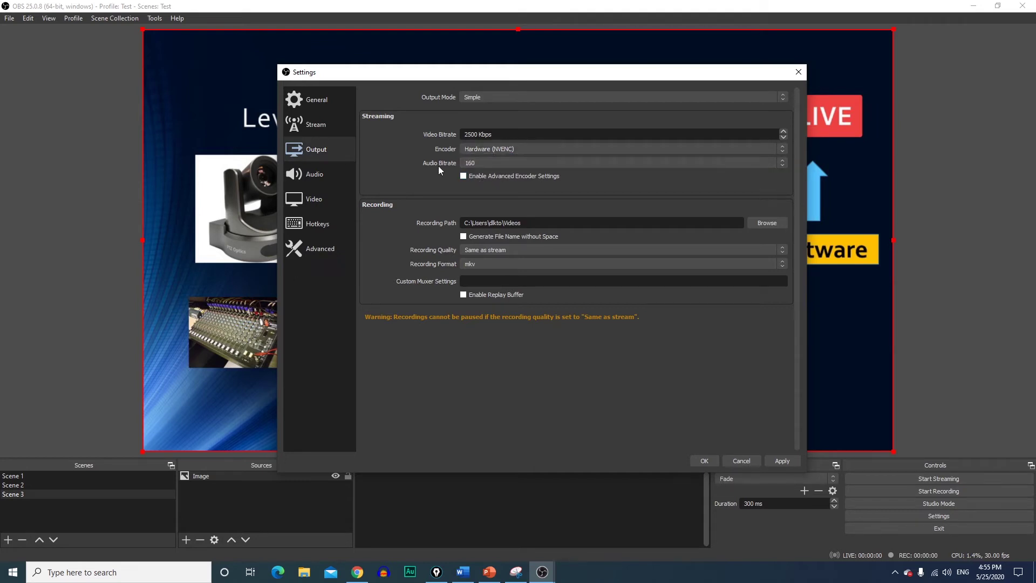
click(488, 163)
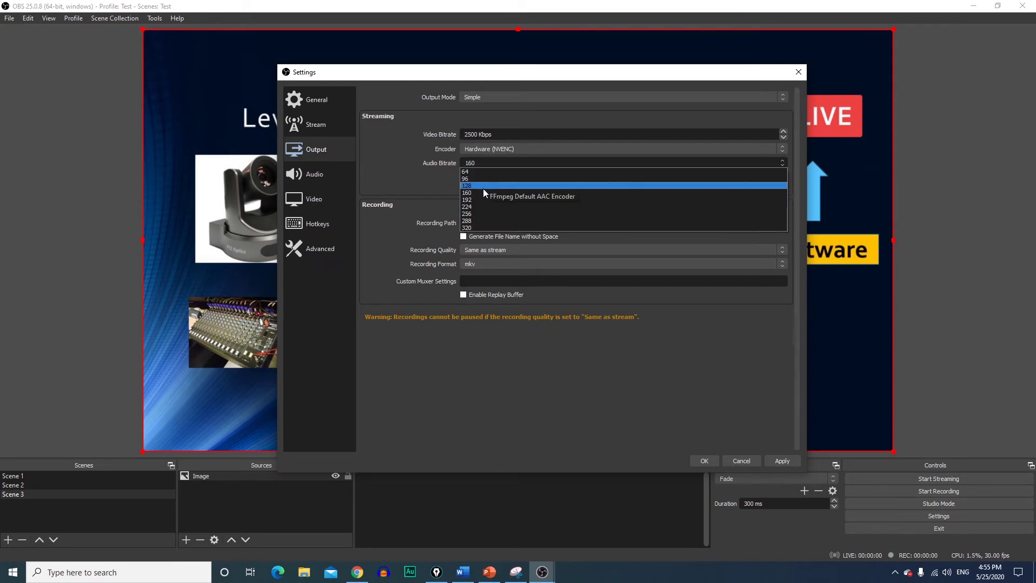
click(483, 191)
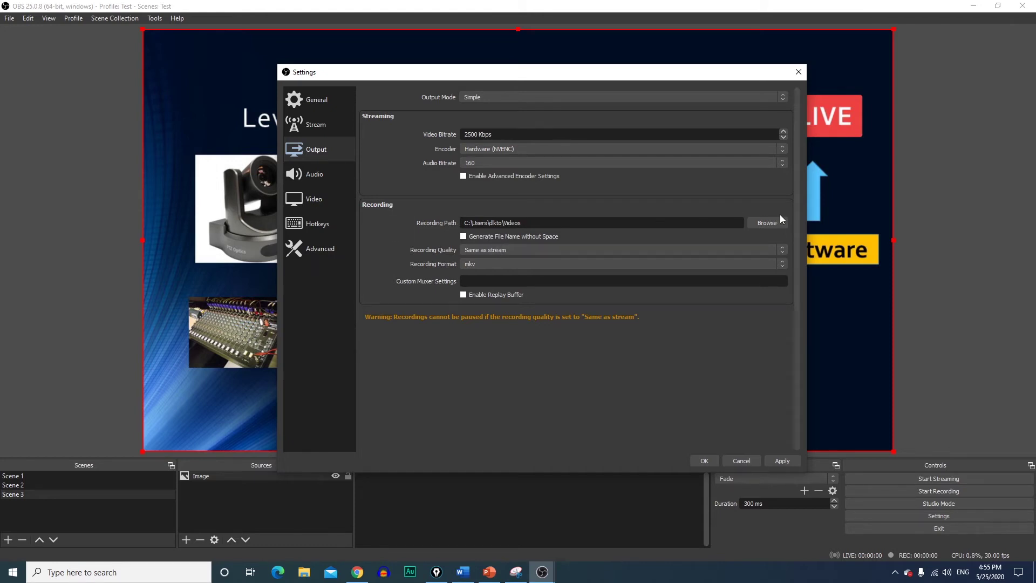
Step: Choose the Videos folder as the recording path
click(766, 223)
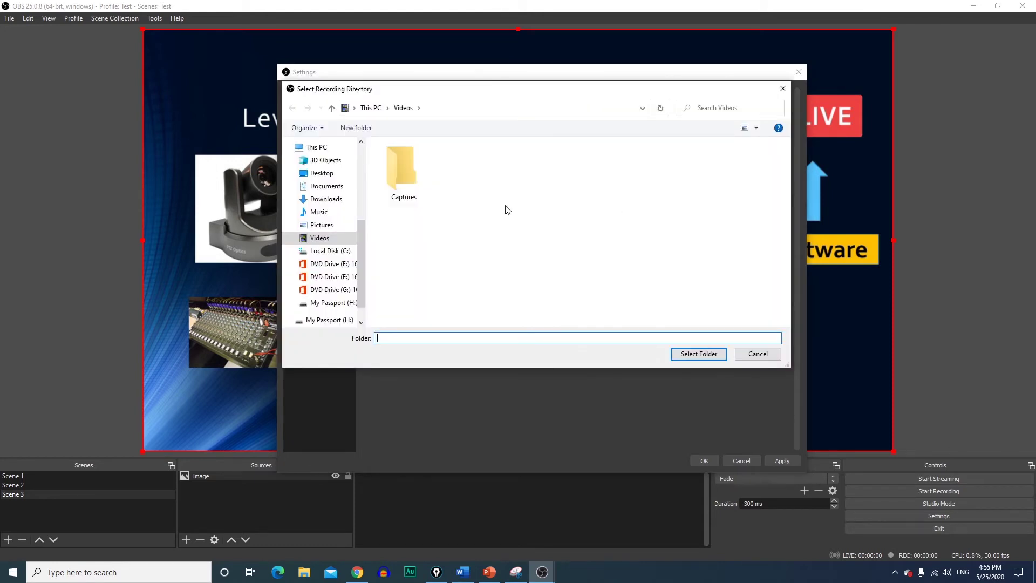
click(304, 242)
click(700, 354)
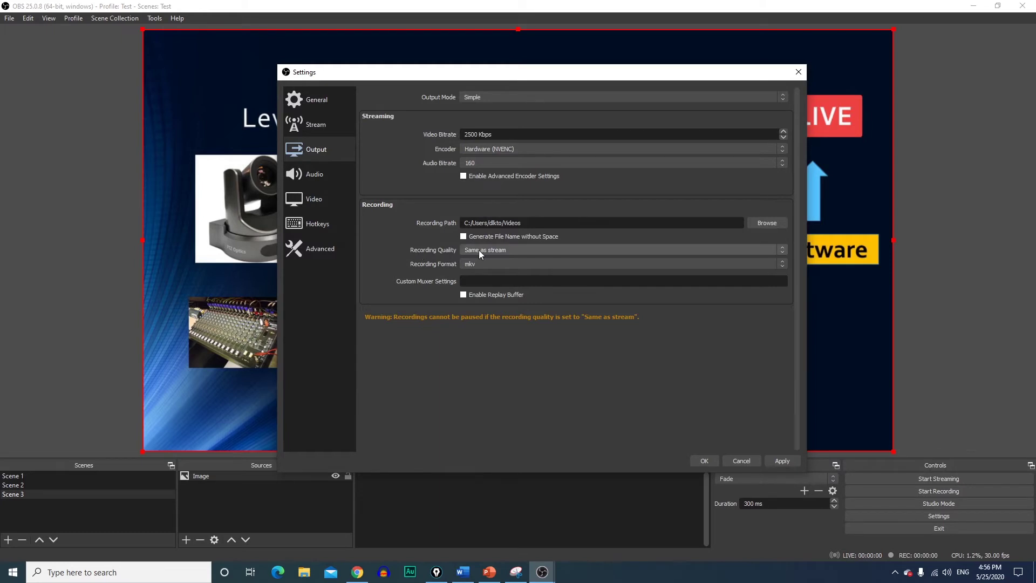
Step: Set the recording quality to Indistinguishable Quality, Large File Size and the recording format to mp4
click(494, 250)
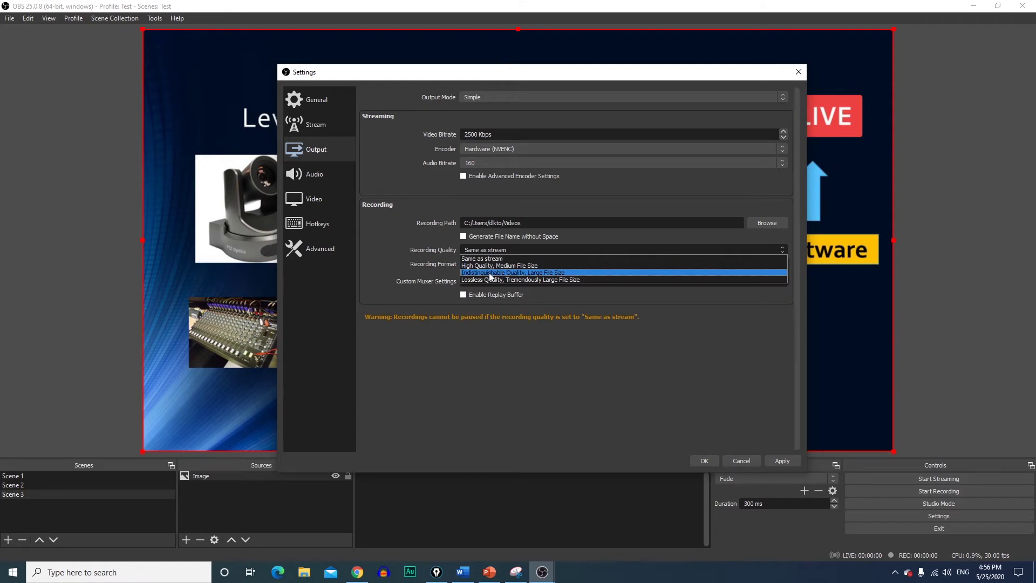
click(489, 273)
click(489, 263)
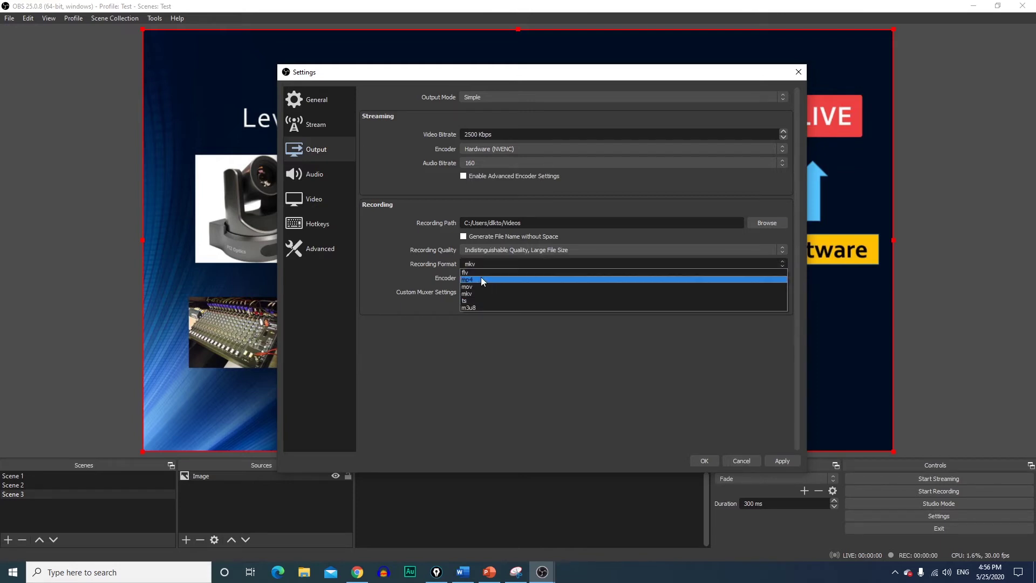
click(482, 280)
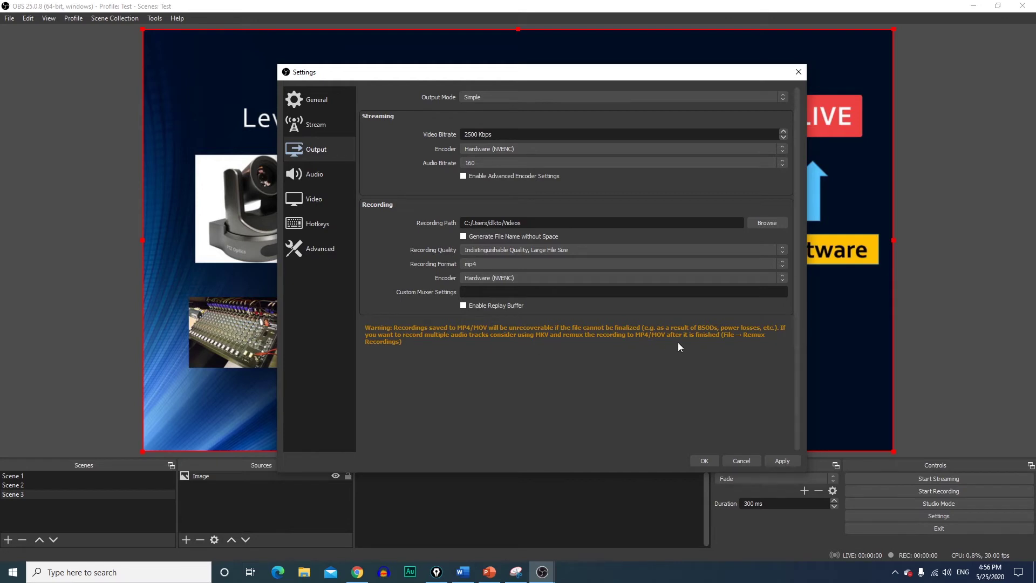
Step: Set the recording encoder to Software (x264 low CPU usage preset, increases file size)
click(500, 279)
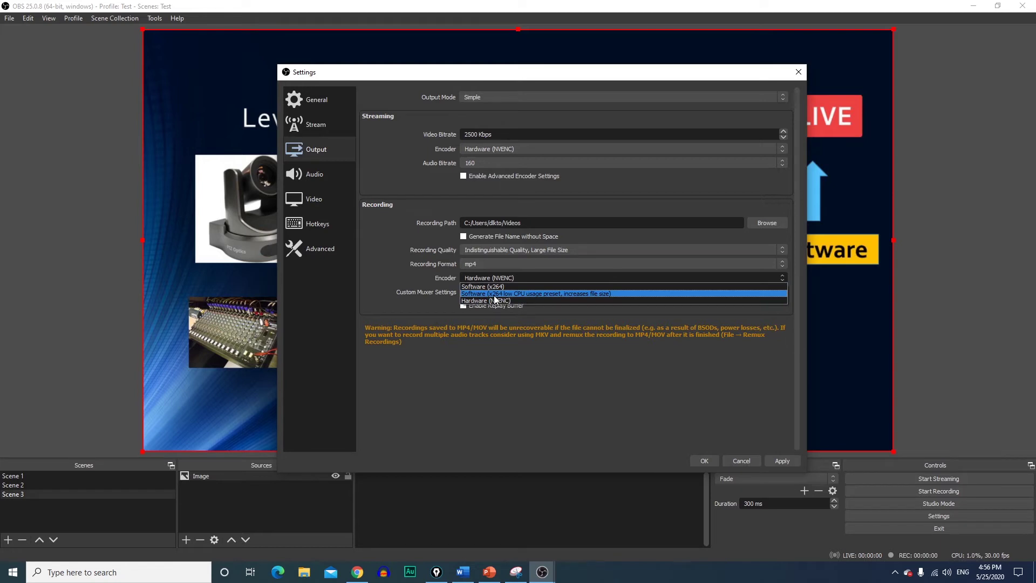
click(495, 295)
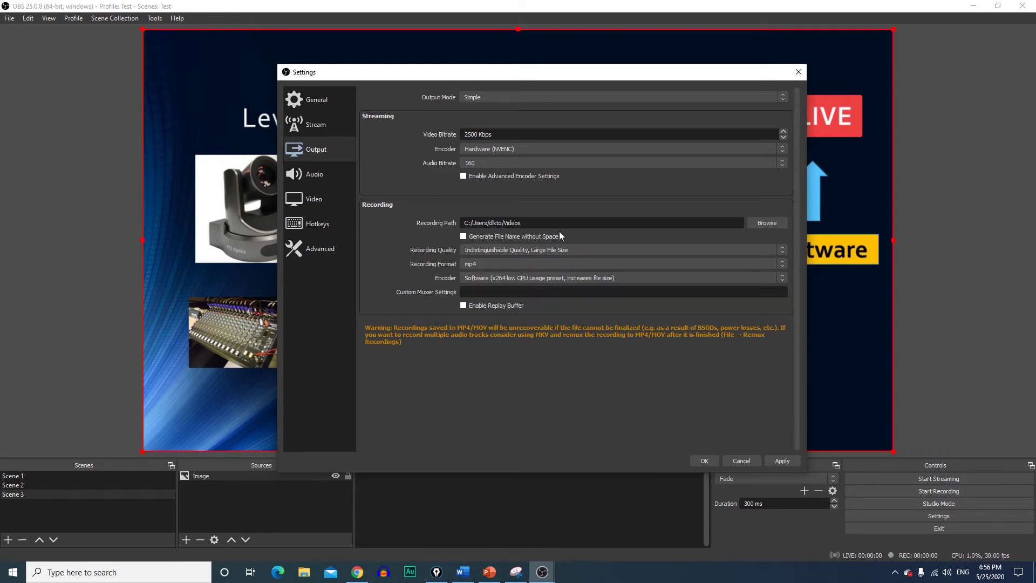
Step: Try Software (x264) as the streaming encoder, and set it back to Hardware (NVENC)
click(521, 149)
click(512, 159)
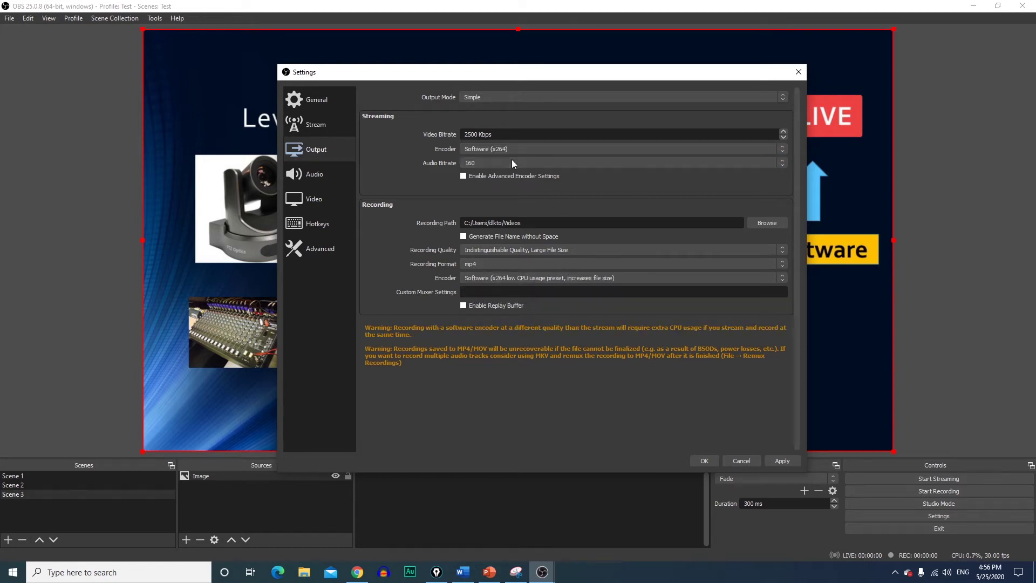
click(526, 150)
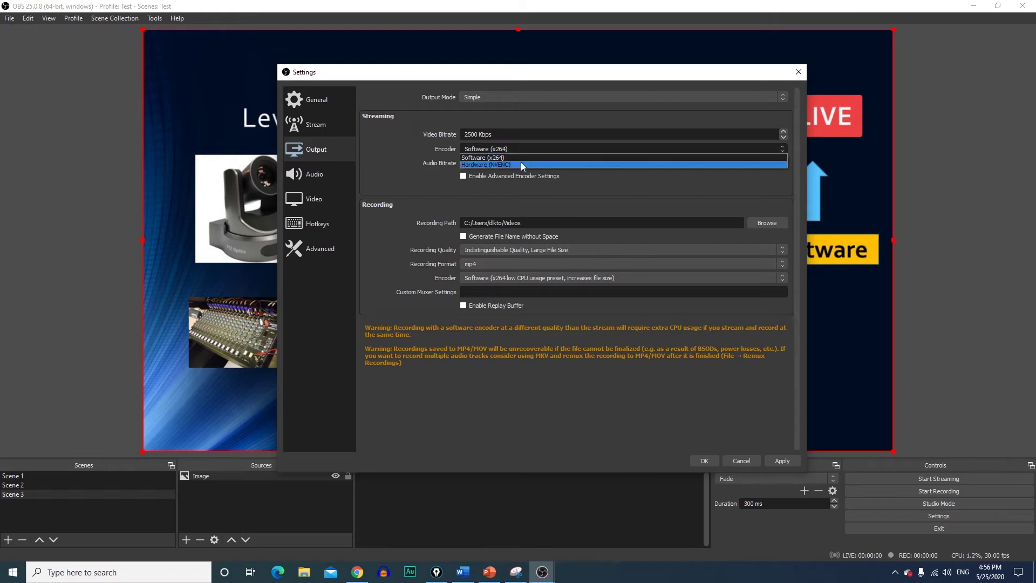
click(521, 165)
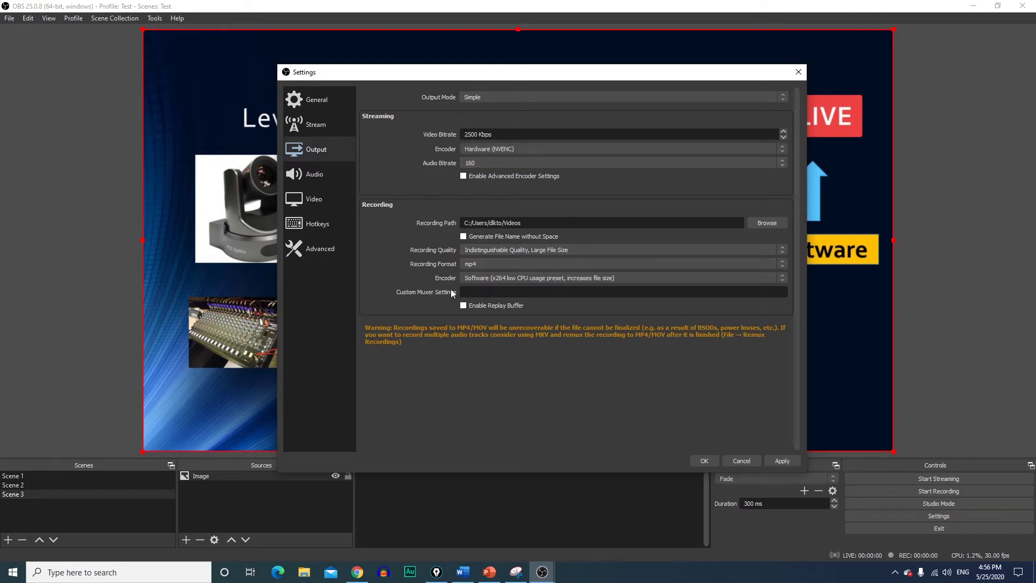
Step: In the Audio settings, choose a 44.1 kHz sample rate and Stereo channels
click(319, 176)
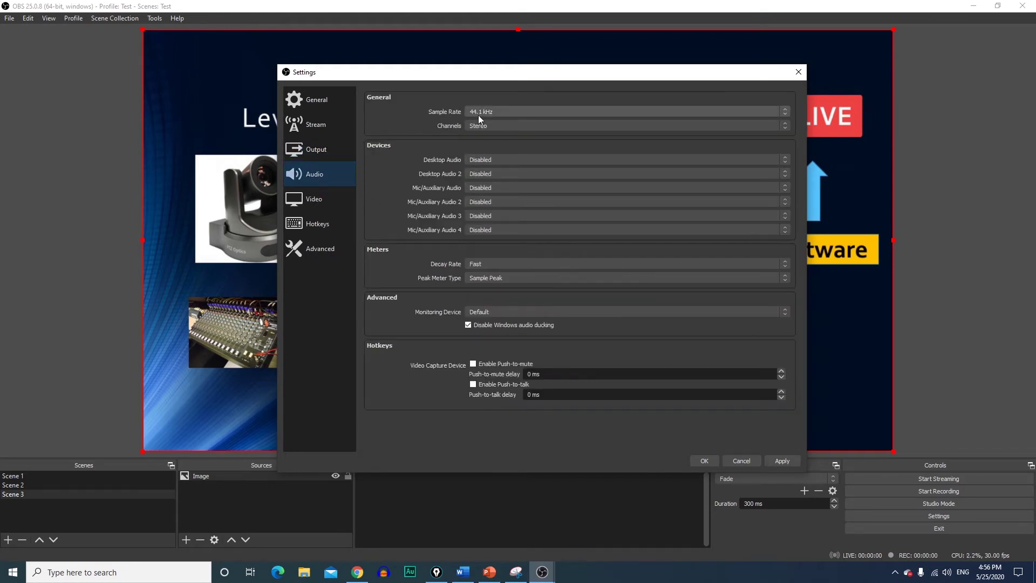
click(506, 112)
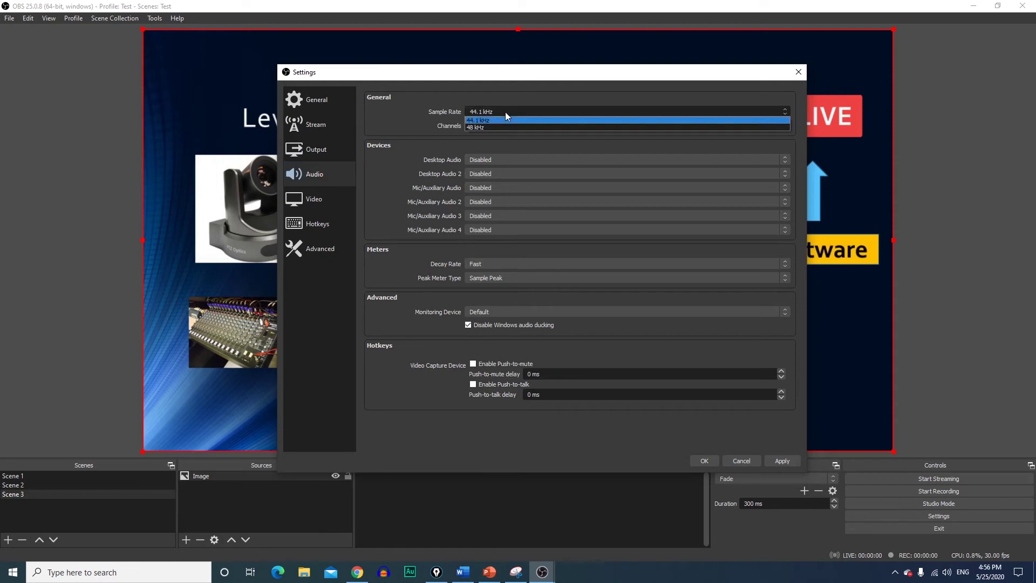
click(491, 119)
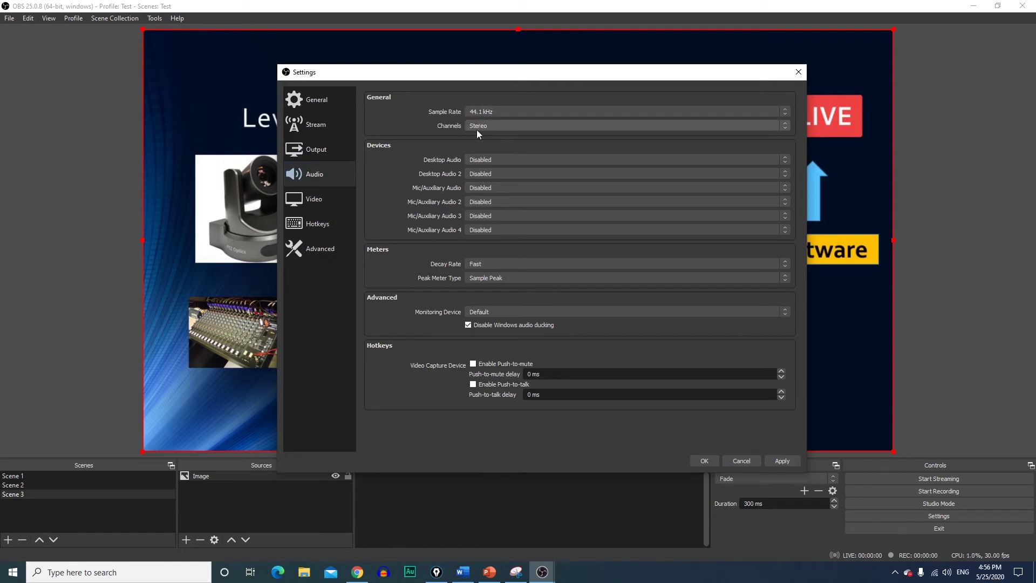
click(477, 128)
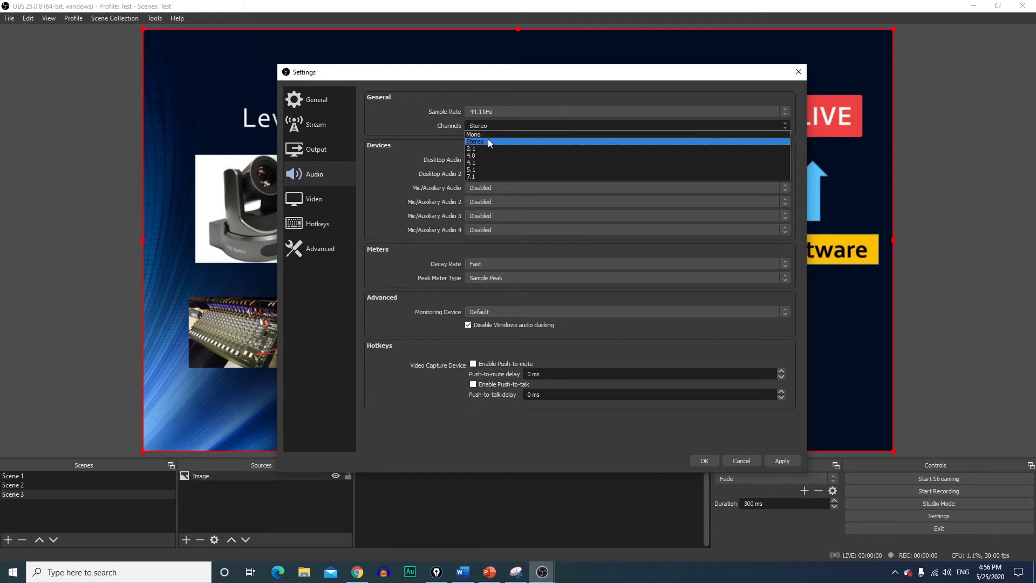
click(488, 141)
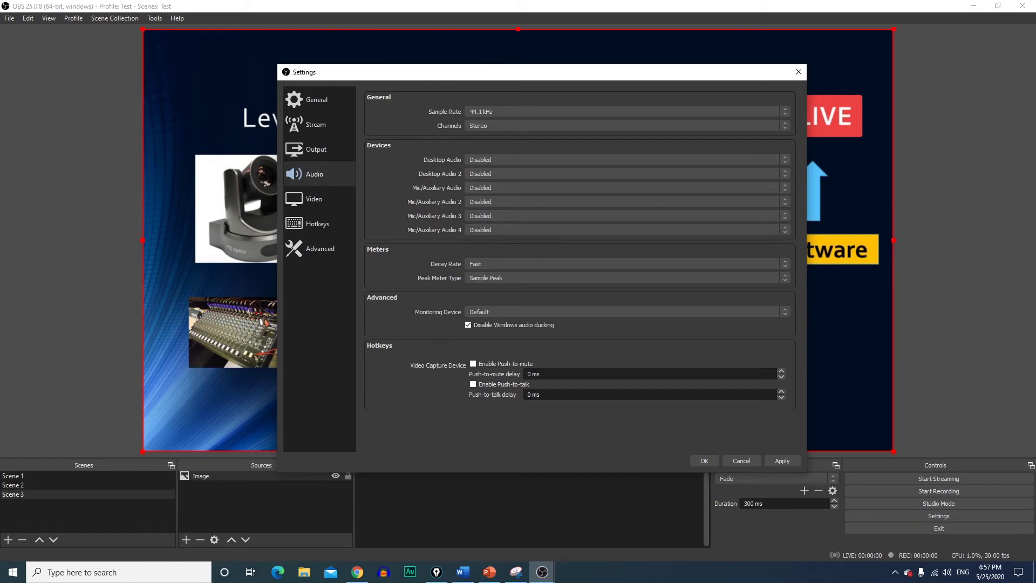
Step: Mark the Mic/Auxiliary Audio setting with the annotation pen, and clear the mark
key(ctrl+shift+p)
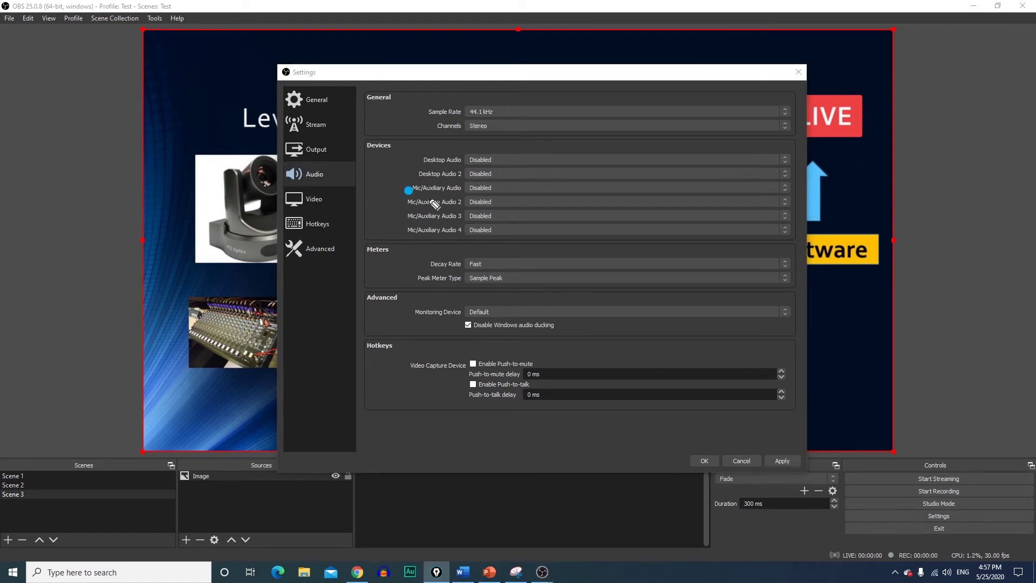
click(793, 184)
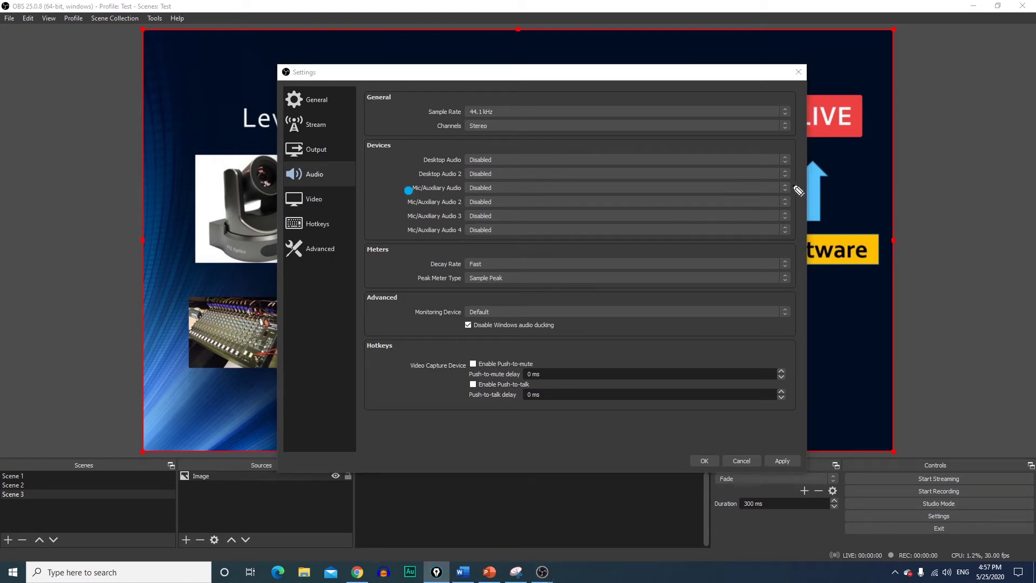
click(408, 189)
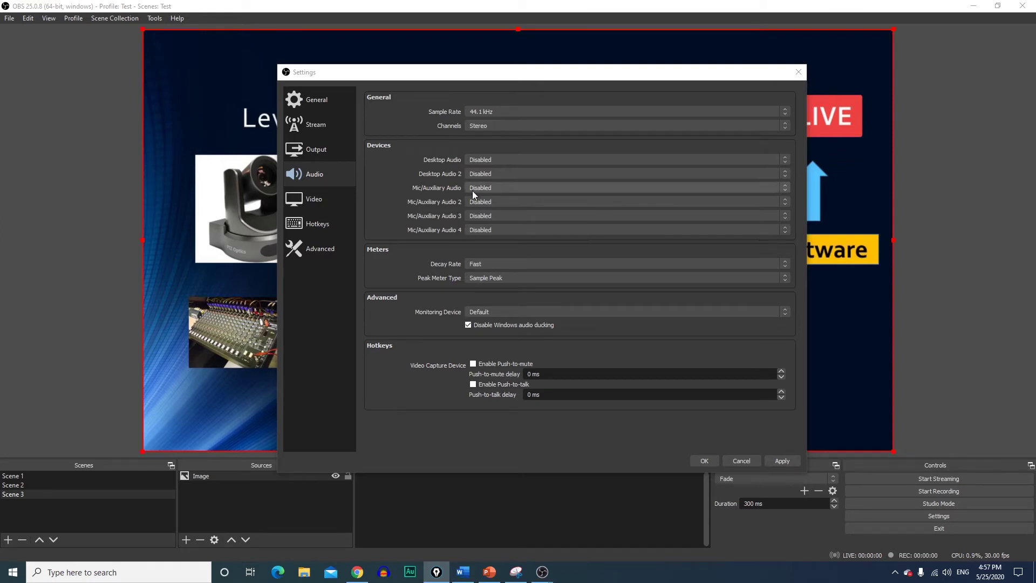
Step: Set the first Mic/Auxiliary Audio device to Microphone (RODECaster Pro Stereo)
click(786, 187)
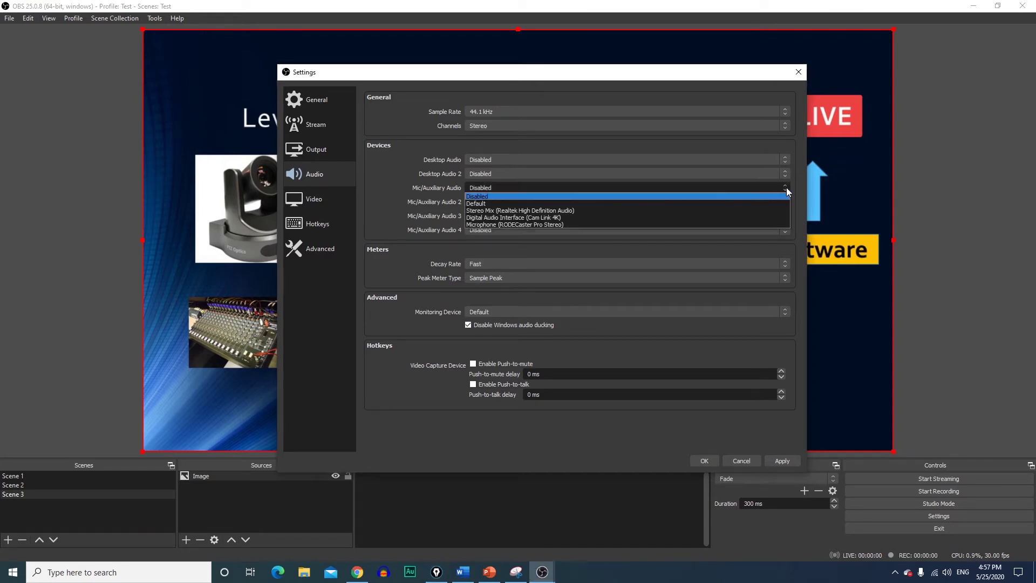
click(527, 225)
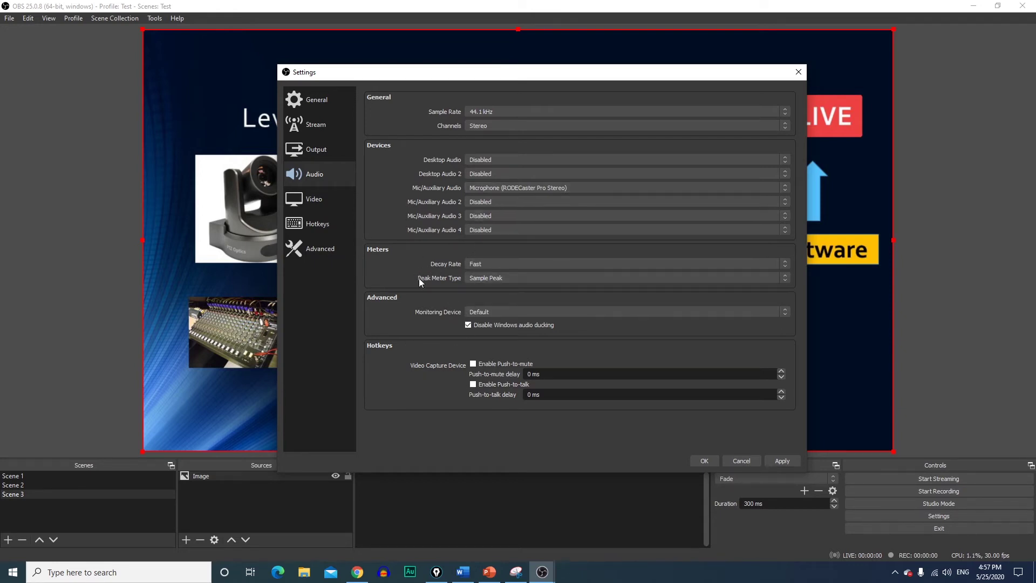
Step: In the Video settings, set the output (scaled) resolution to 1920x1080
click(300, 193)
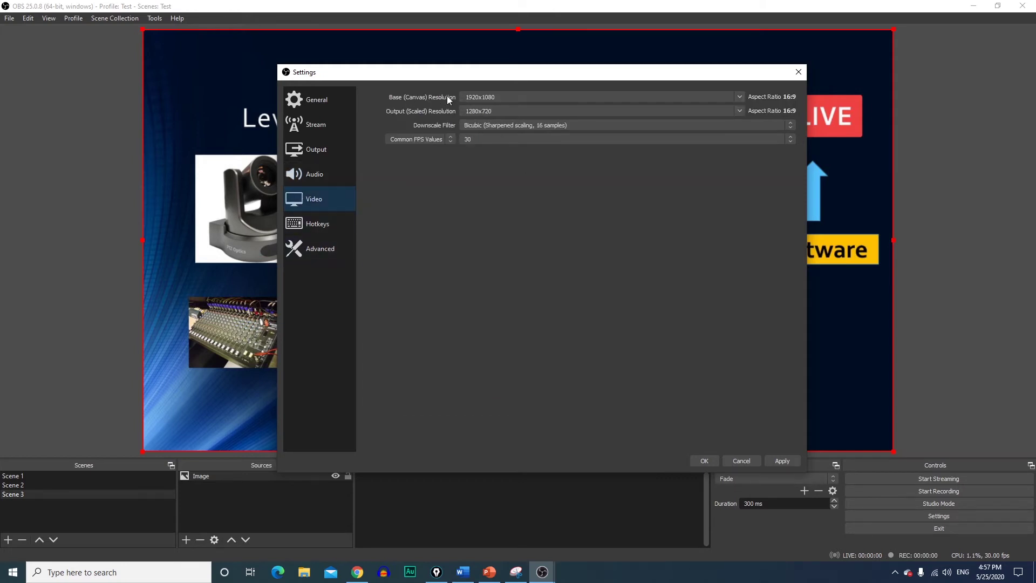
click(744, 111)
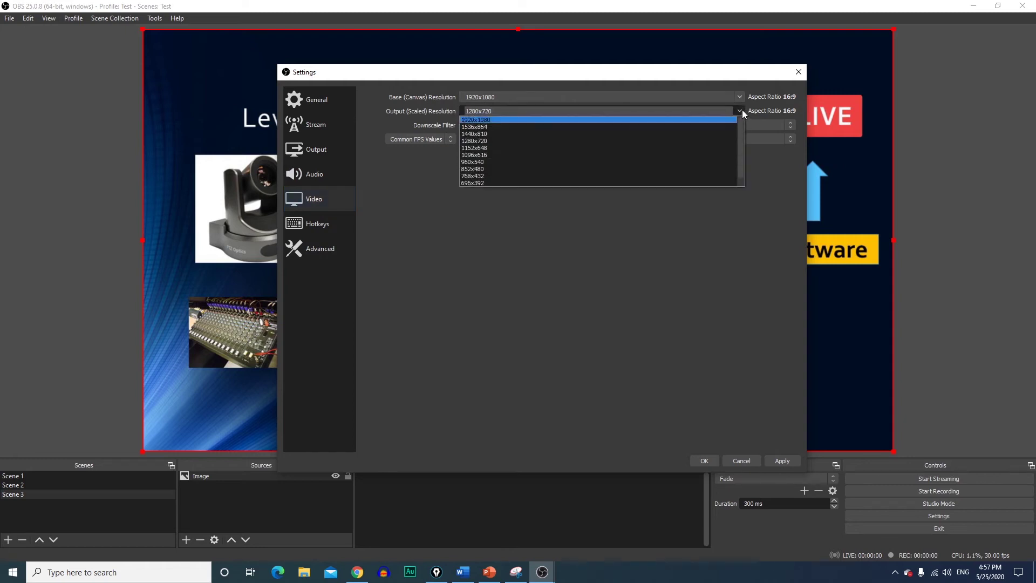
click(665, 120)
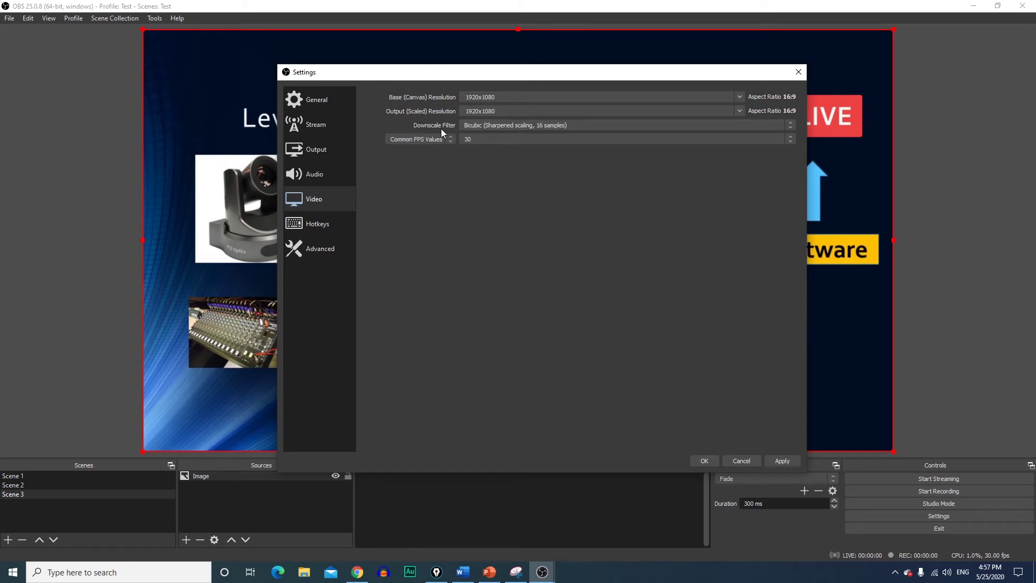
Step: In the Video settings, choose the Bicubic (Sharpened scaling, 16 samples) downscale filter and keep the common FPS value at 30
click(786, 129)
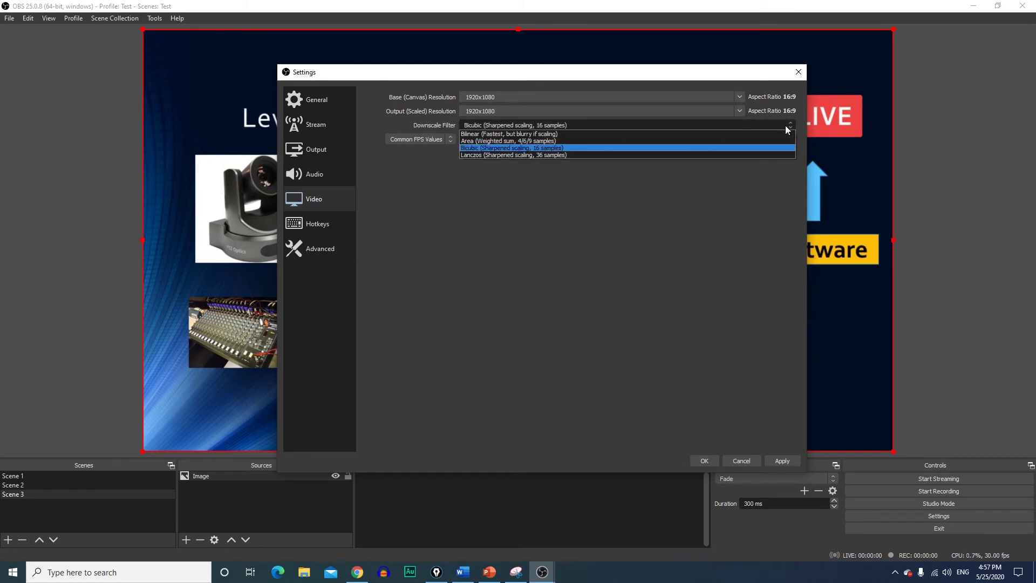
click(553, 149)
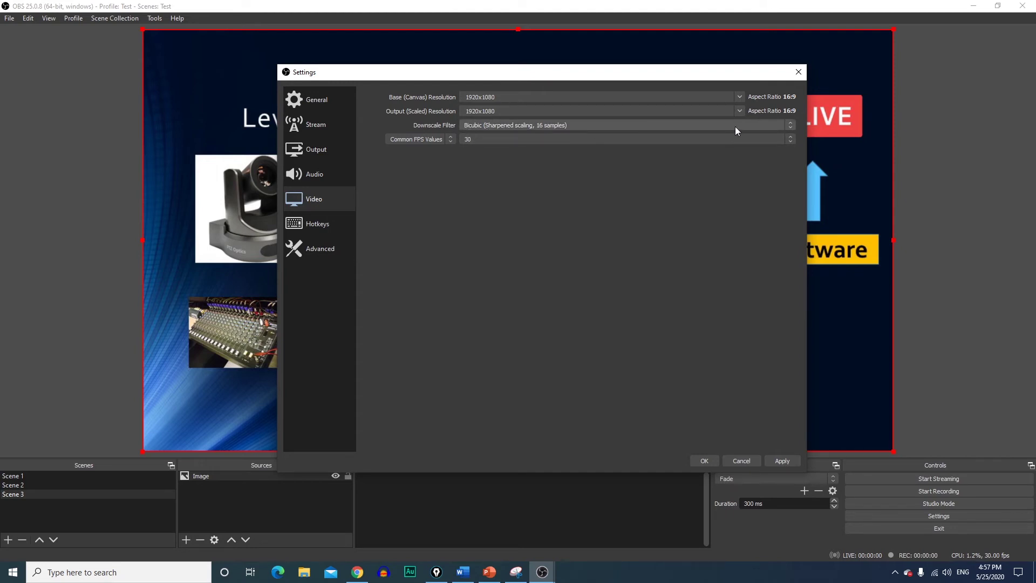
click(788, 125)
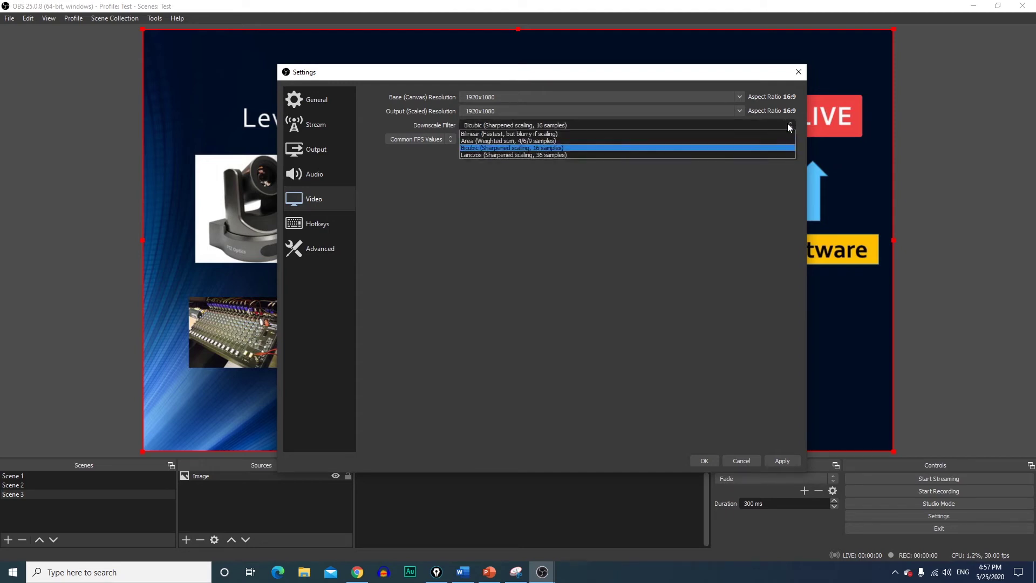
click(572, 148)
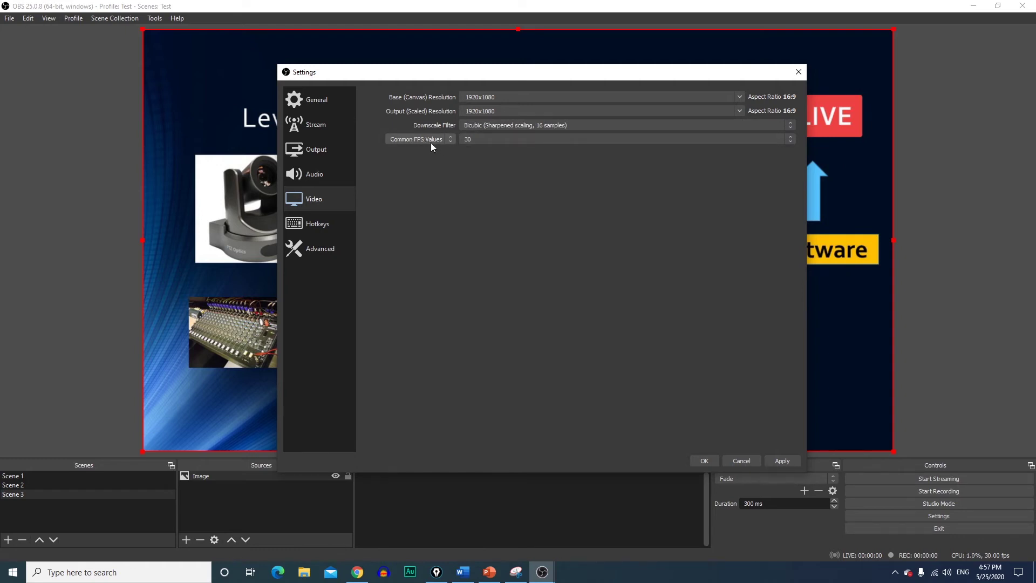
click(495, 141)
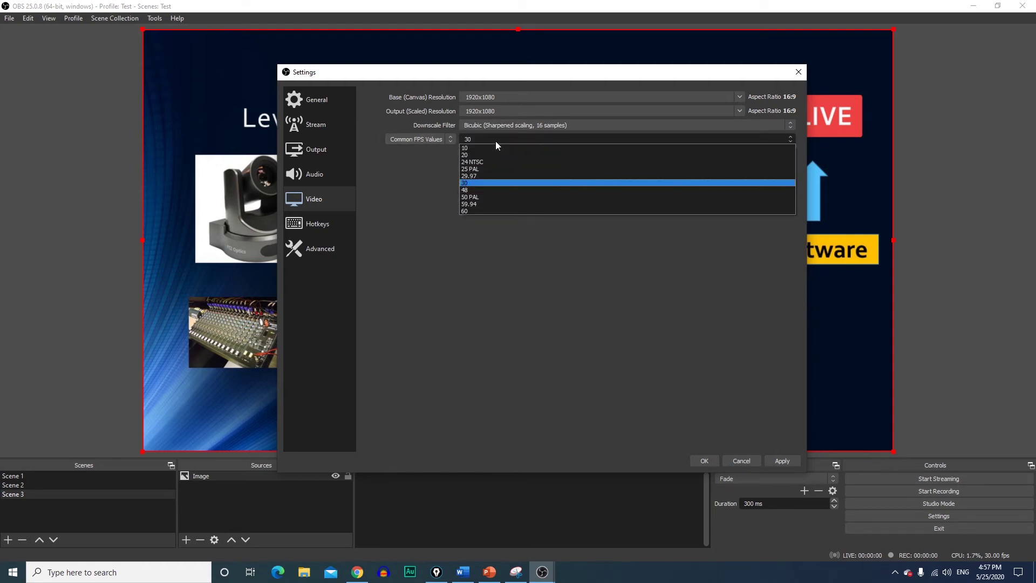
click(496, 141)
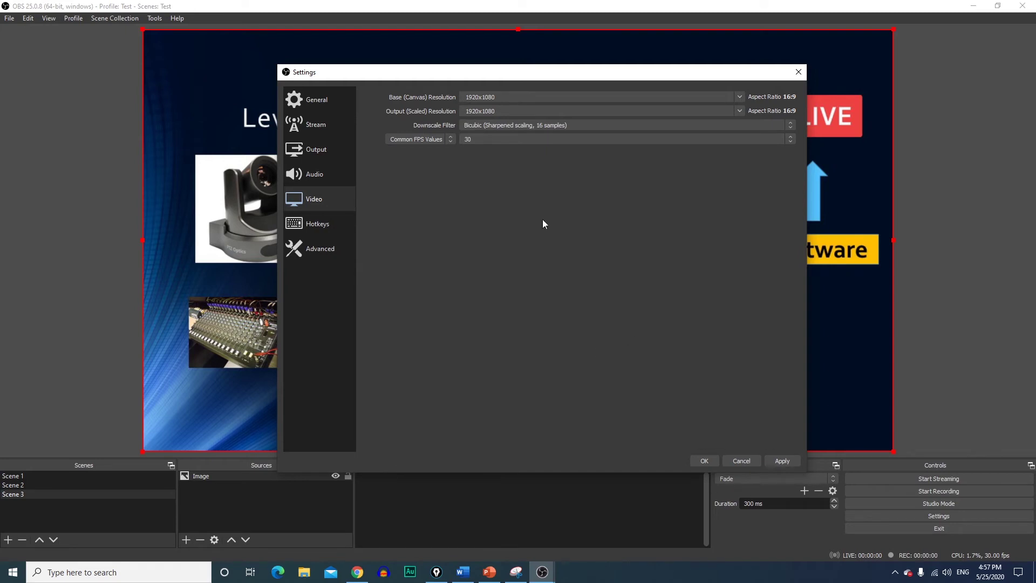
Step: Look through the Hotkeys, Advanced and General settings, and apply the settings
click(319, 225)
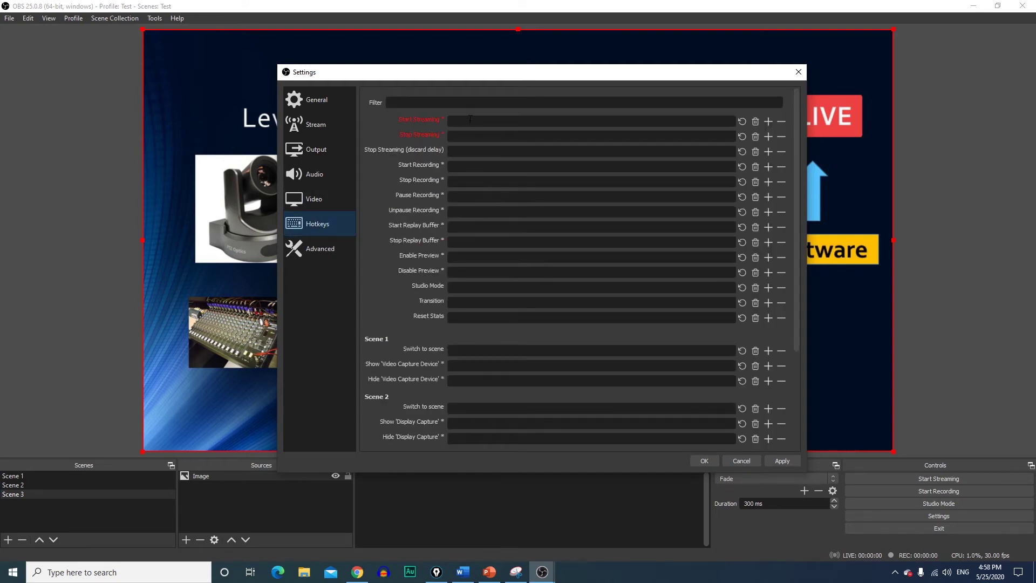
click(301, 255)
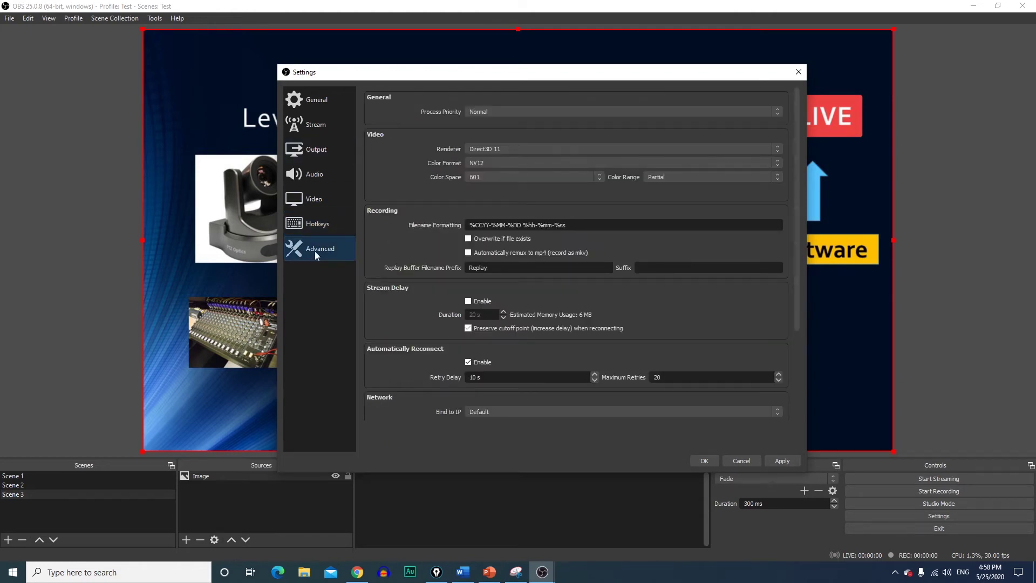
click(346, 104)
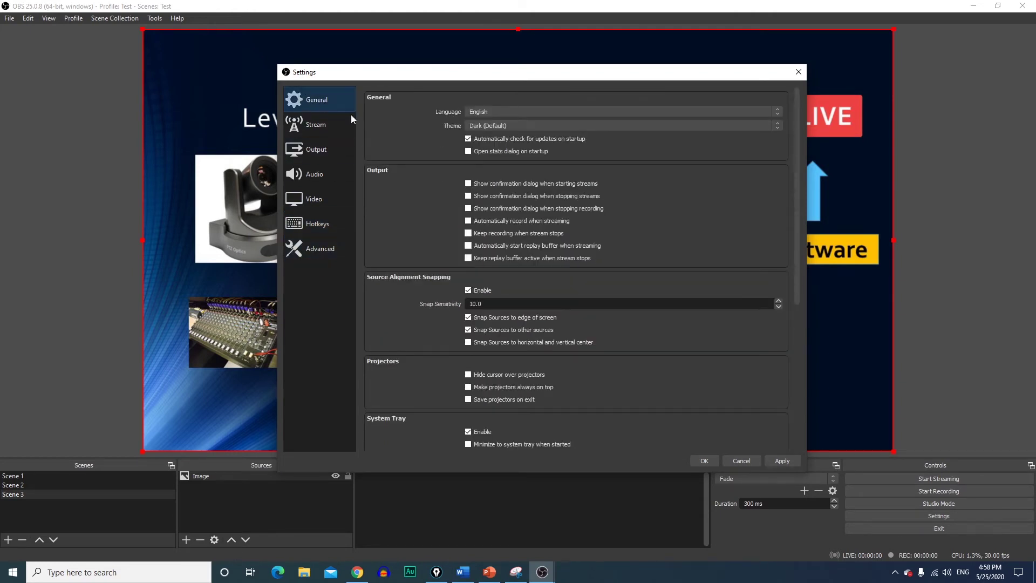
click(775, 460)
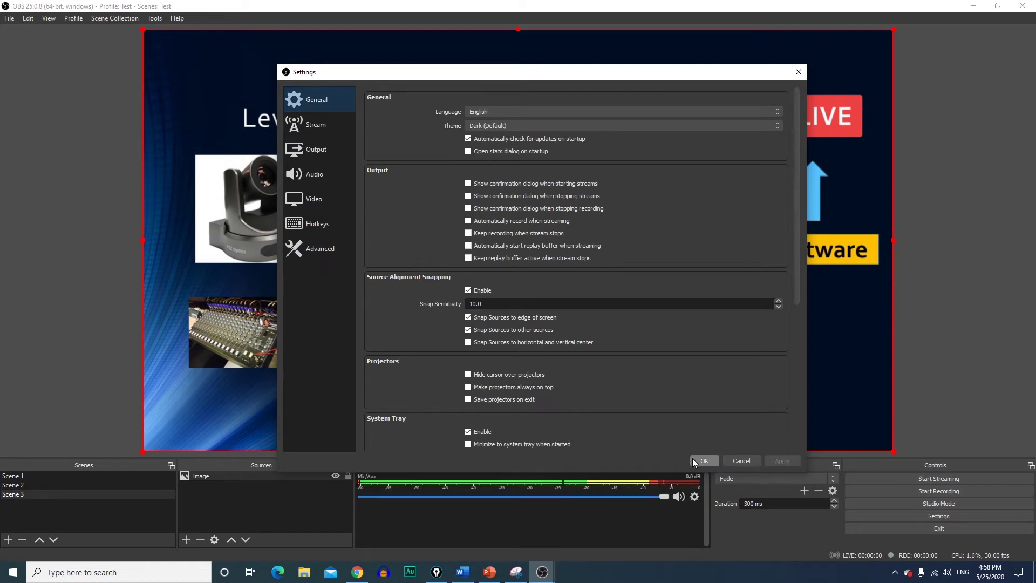
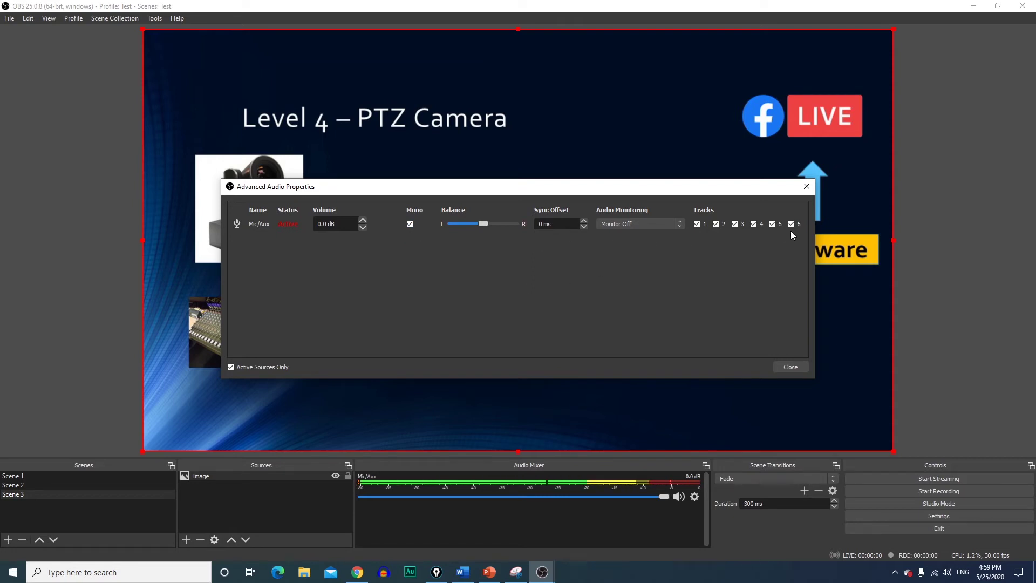
Step: Review the advanced audio properties and the Mic/Aux device properties, closing both without changes
click(790, 367)
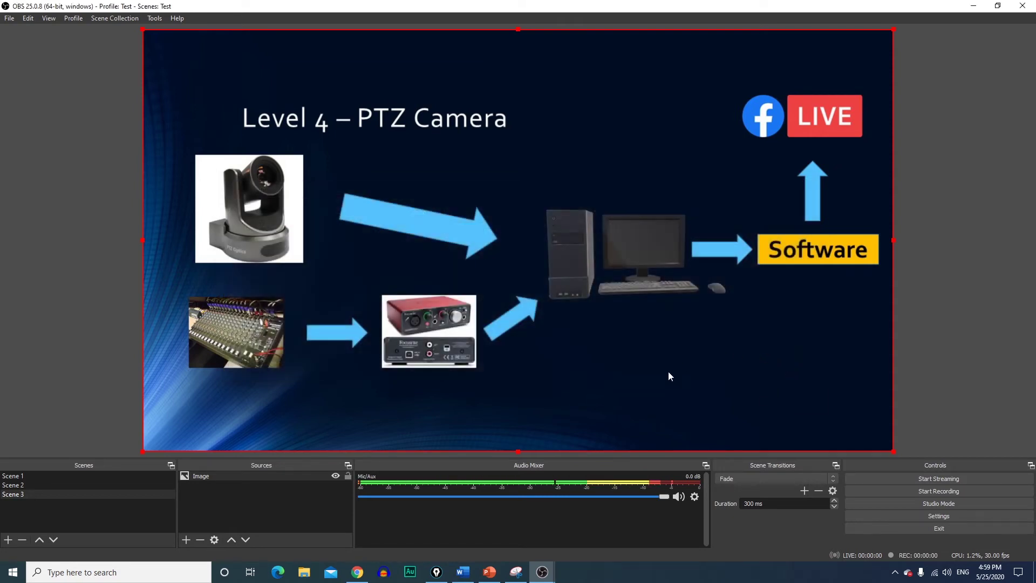
click(694, 496)
click(699, 485)
click(791, 366)
click(694, 496)
click(713, 479)
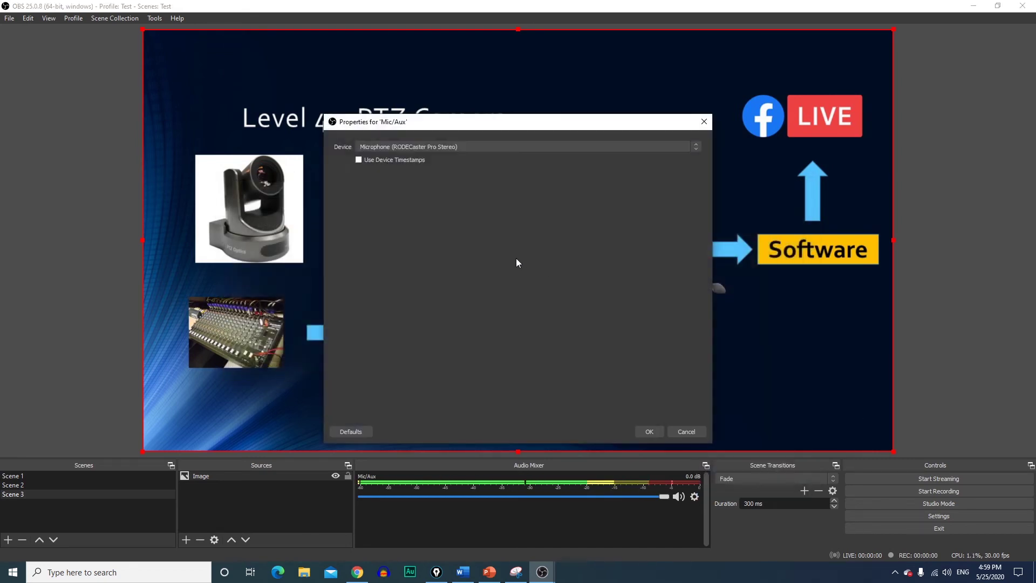
click(701, 436)
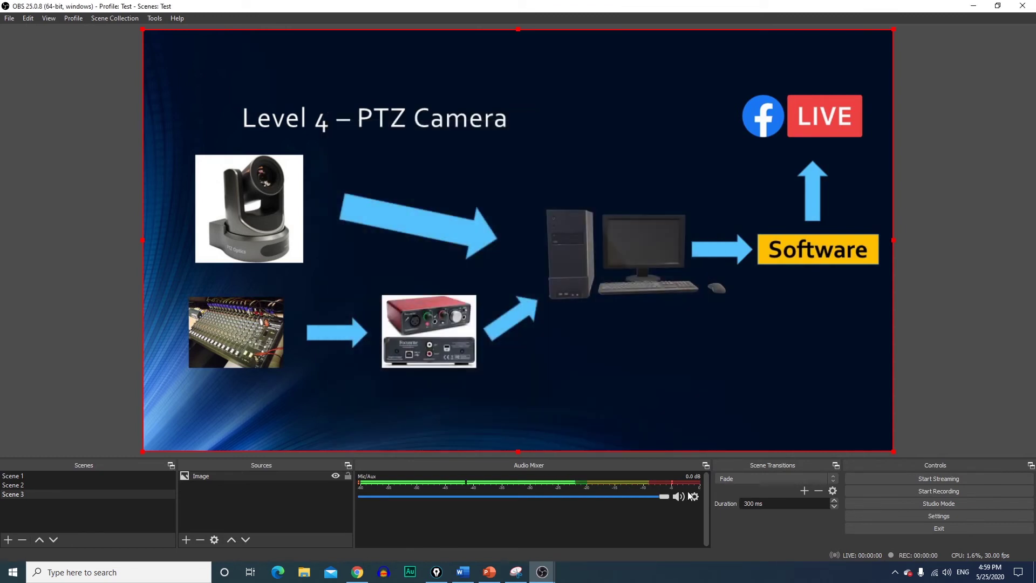
Step: Open the Mic/Aux audio filters and add a Compressor filter with its default name
click(695, 496)
click(705, 465)
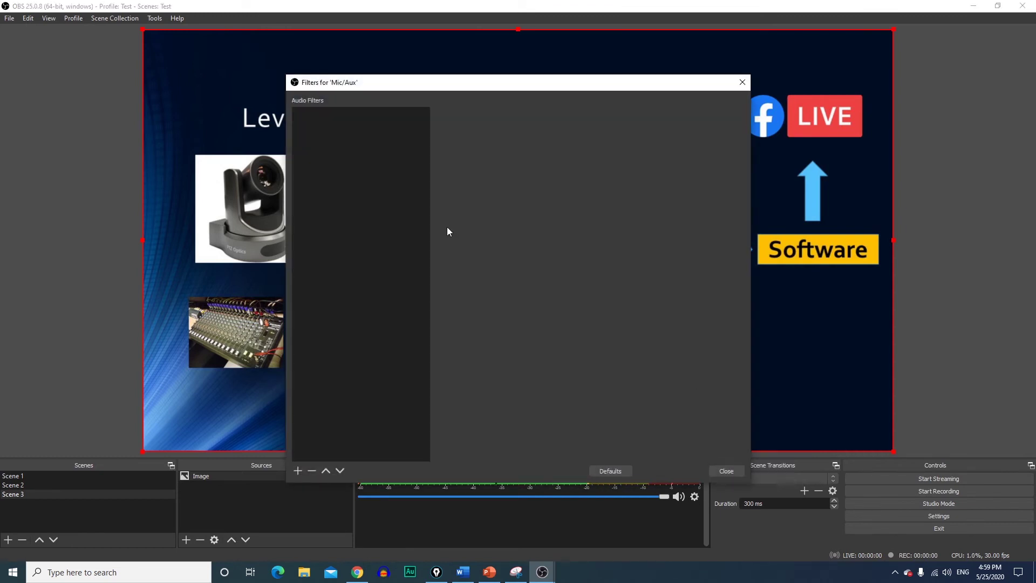
click(298, 471)
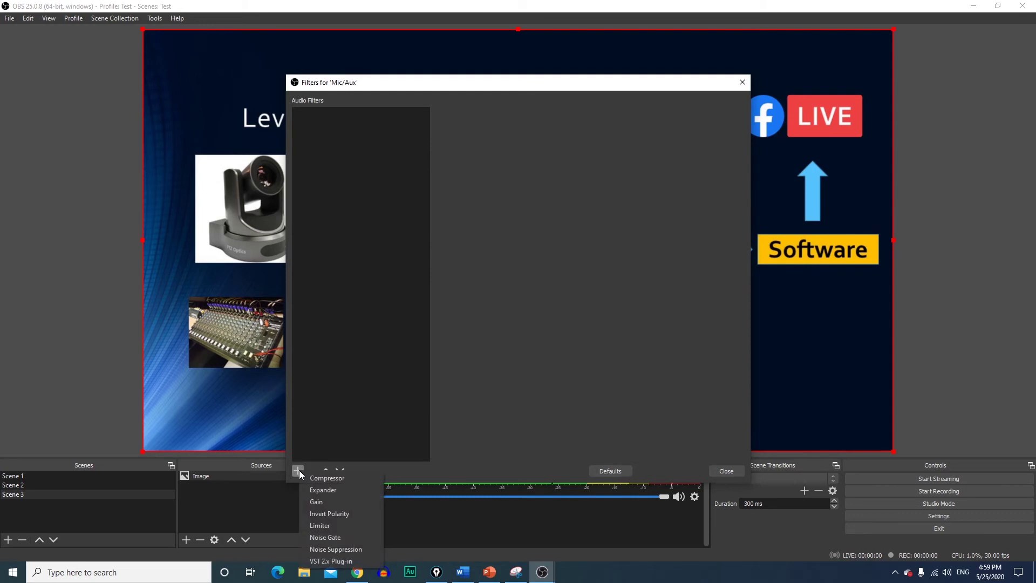
click(309, 478)
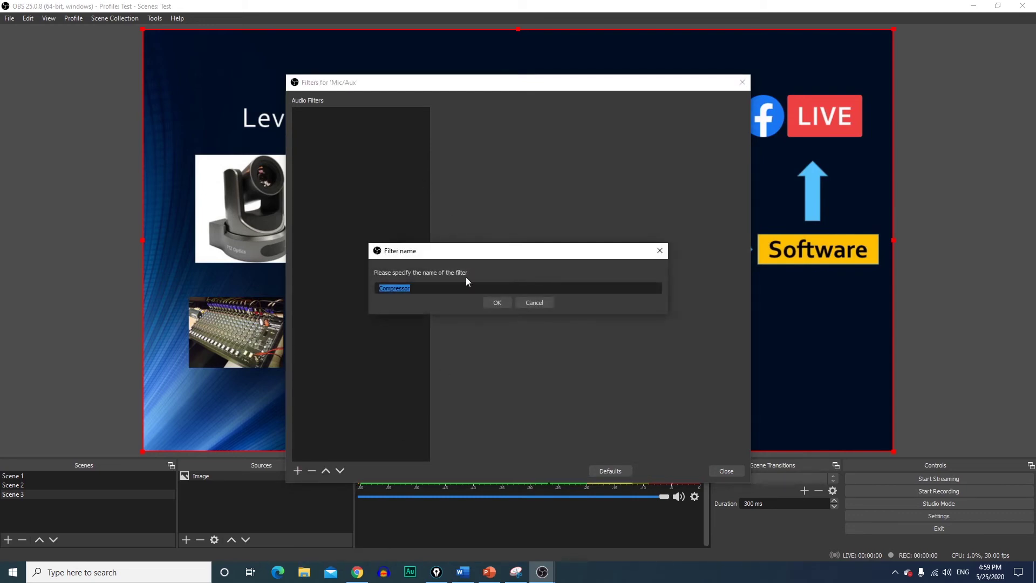
click(489, 303)
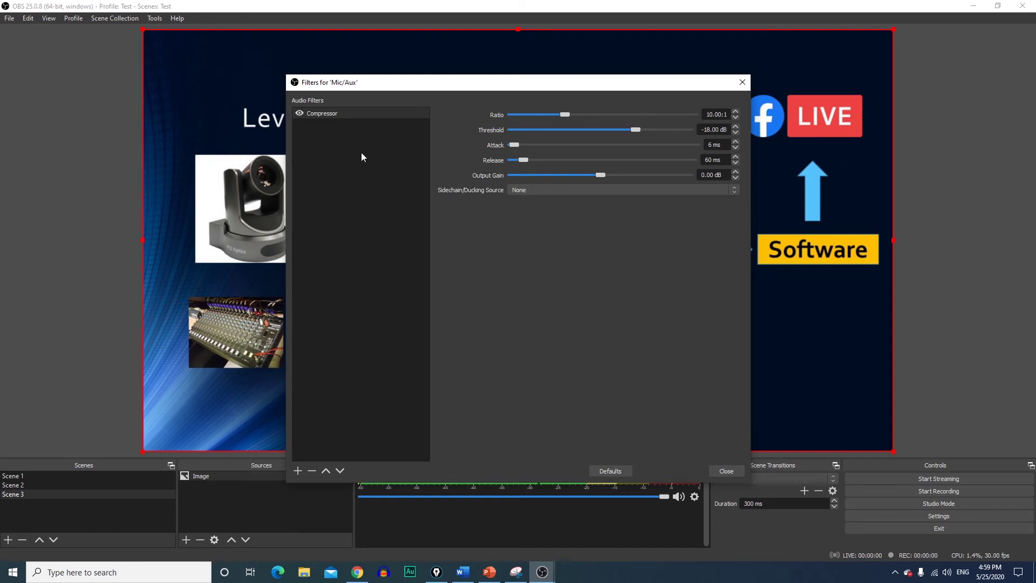
Step: Add a Gain filter to Mic/Aux with its default name, and disable both the Compressor and Gain filters
click(299, 471)
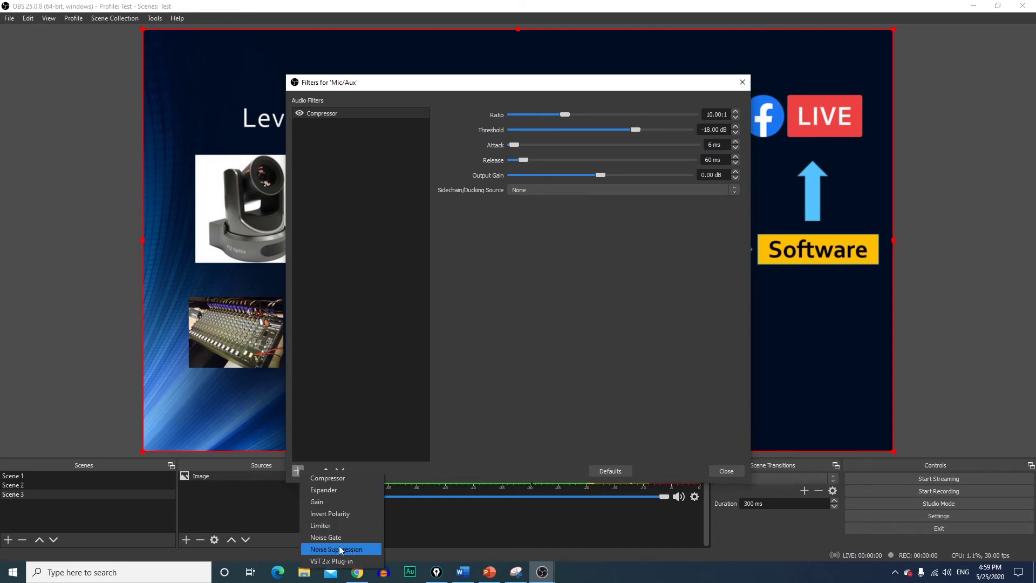
click(322, 503)
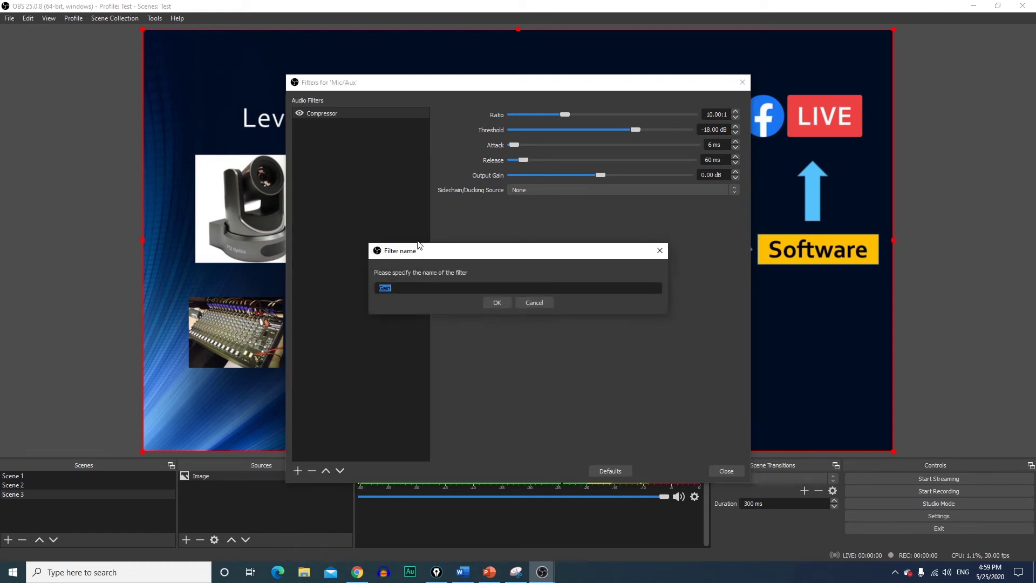
click(497, 303)
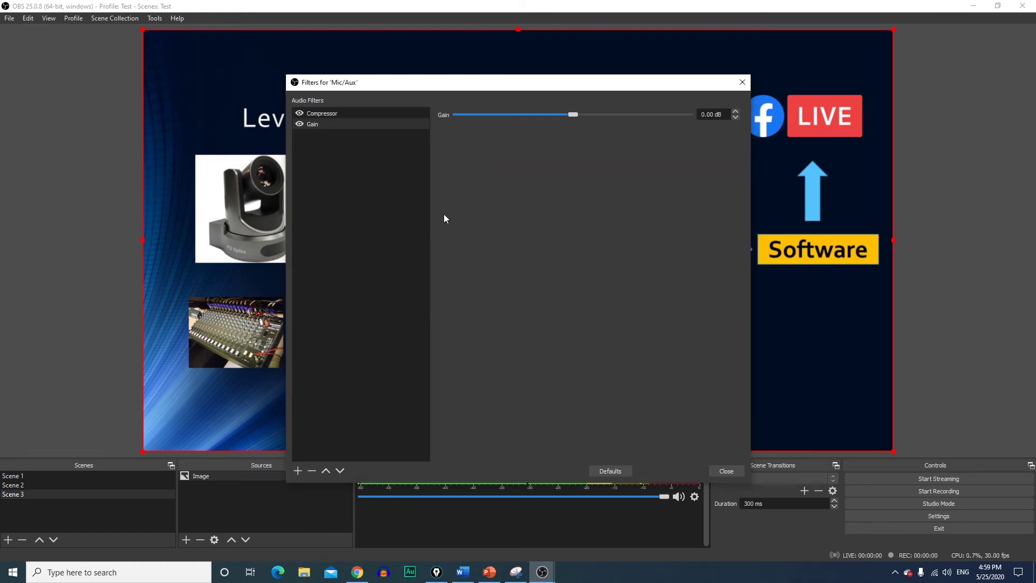
click(300, 114)
Step: Add a Noise Suppression filter to Mic/Aux with its default name, and close the filters window
click(292, 472)
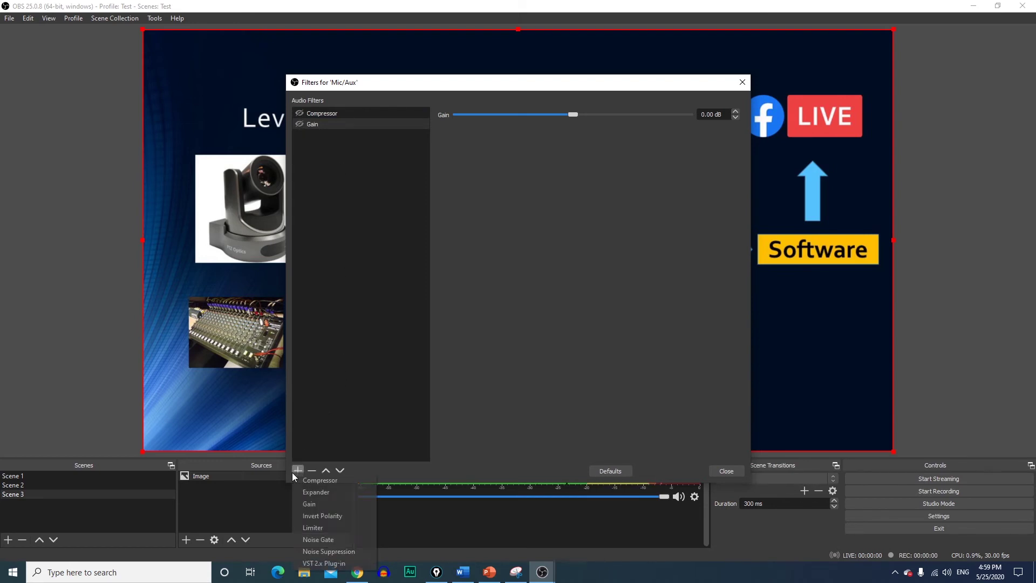
click(339, 552)
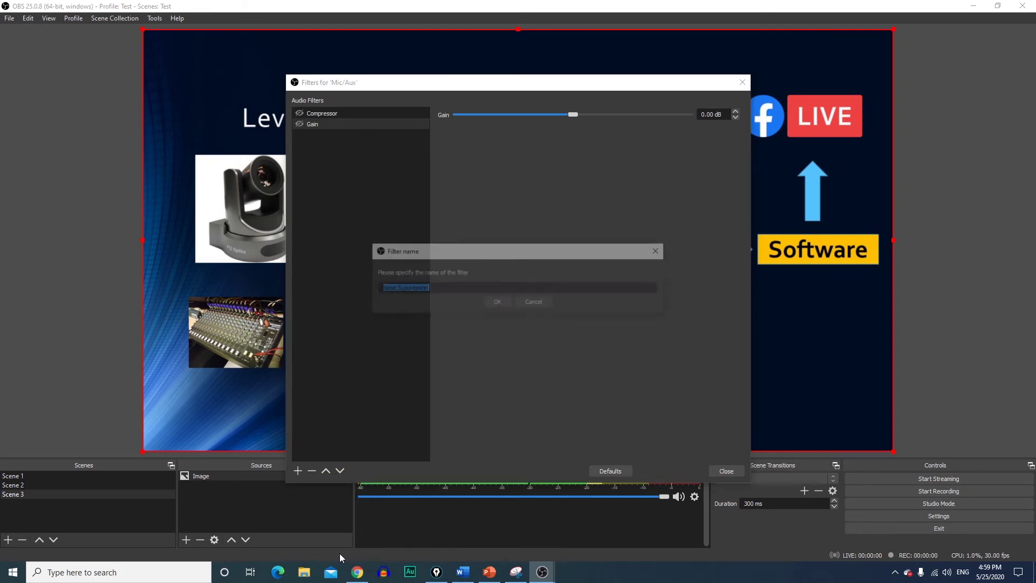
click(494, 301)
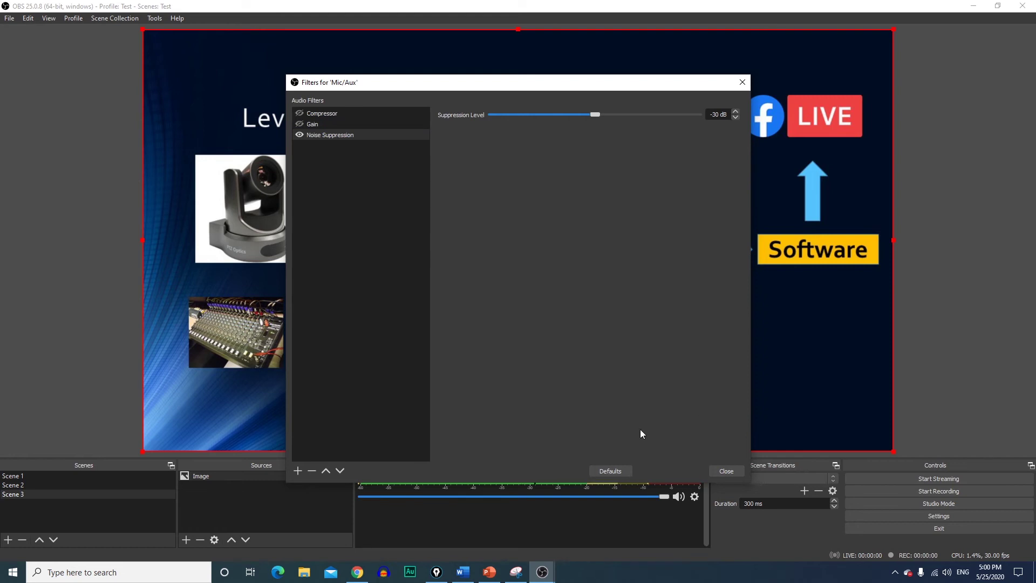
click(726, 472)
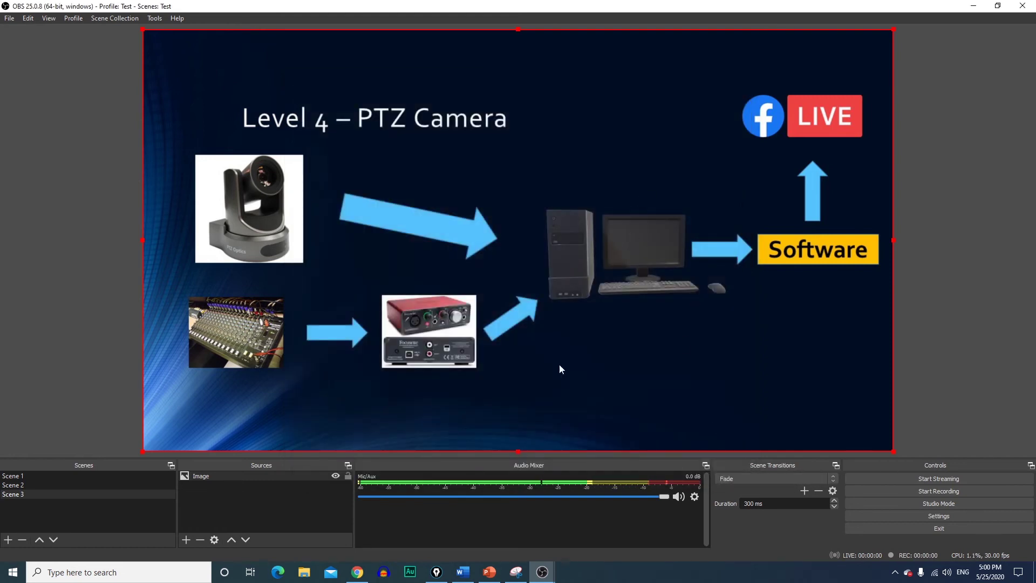
Step: Show Scene 1 briefly, and make Scene 2 with the display capture the active scene
click(90, 475)
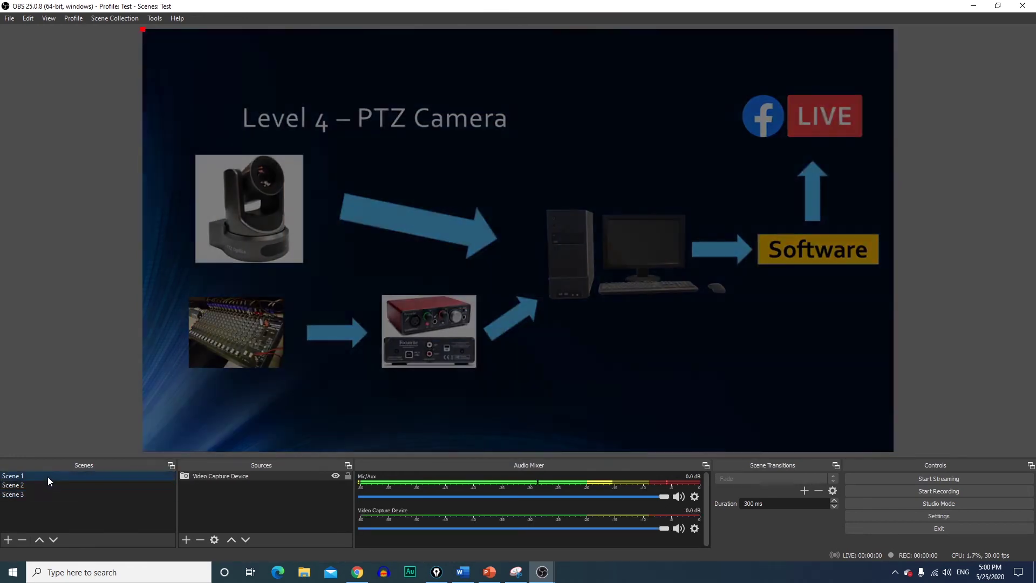
click(44, 486)
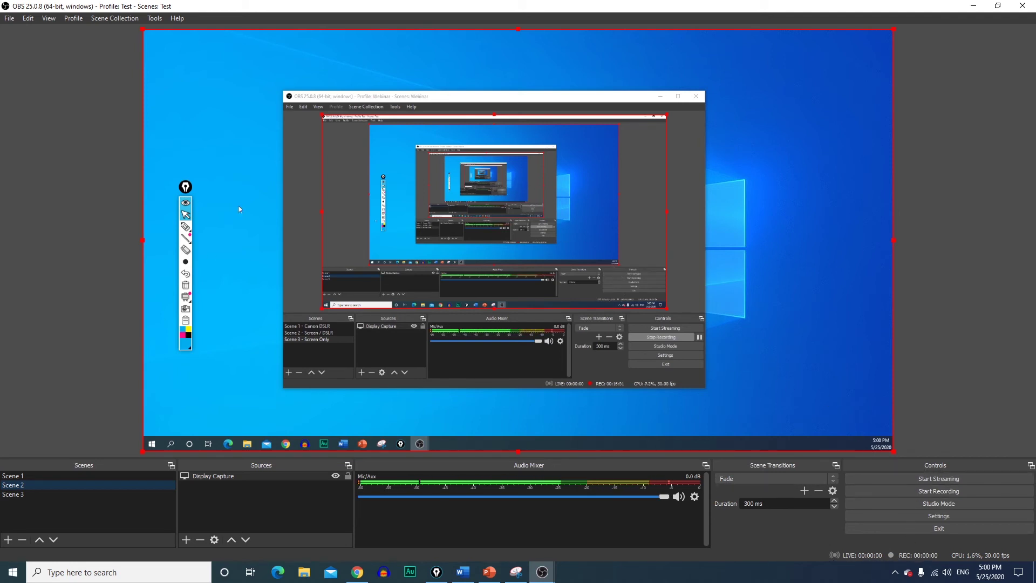
Step: Mark the Start Streaming and Start Recording controls with the annotation pen, clear the marks, and return to the pointer
click(185, 227)
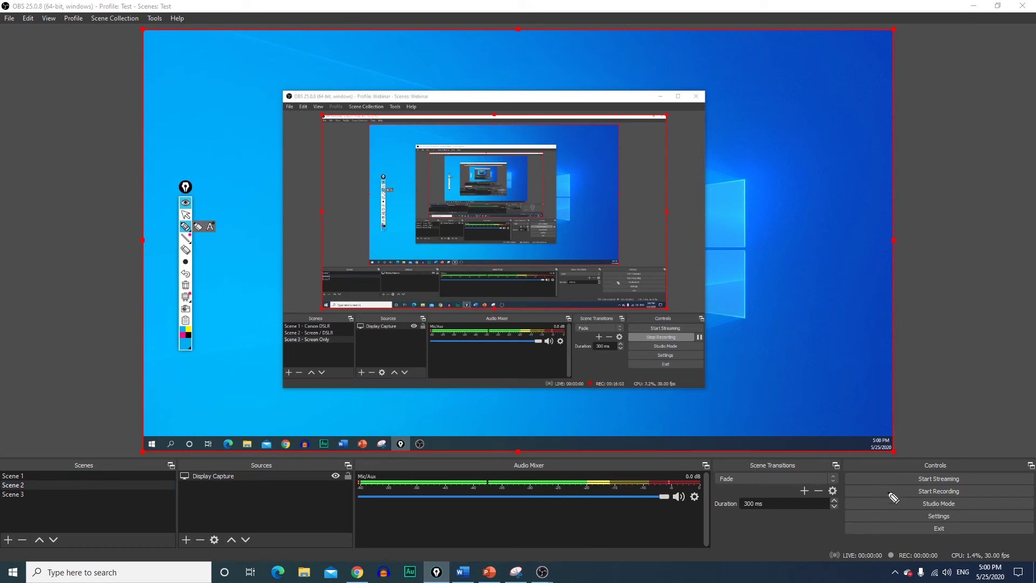
click(885, 476)
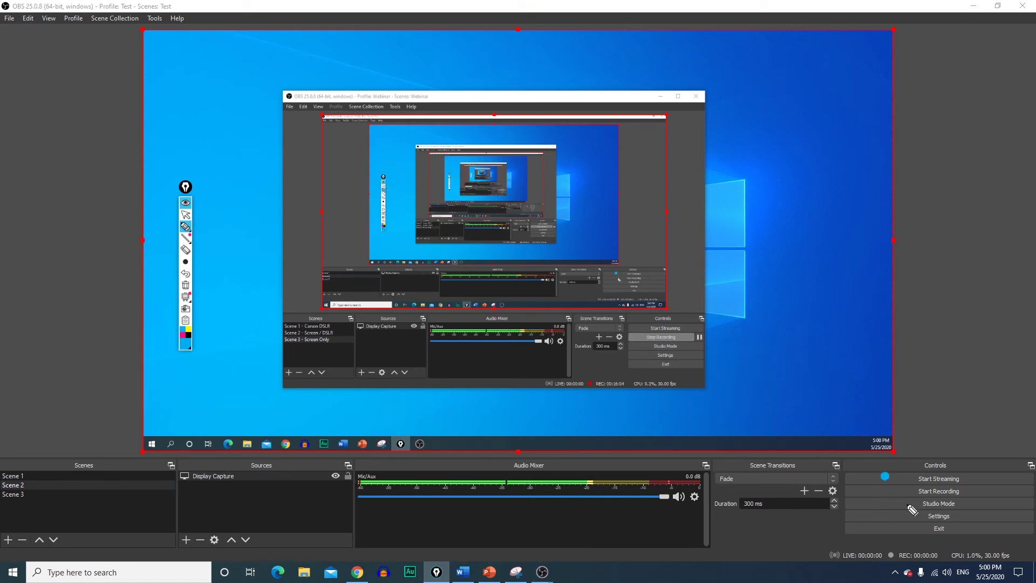
click(975, 476)
click(885, 491)
click(979, 491)
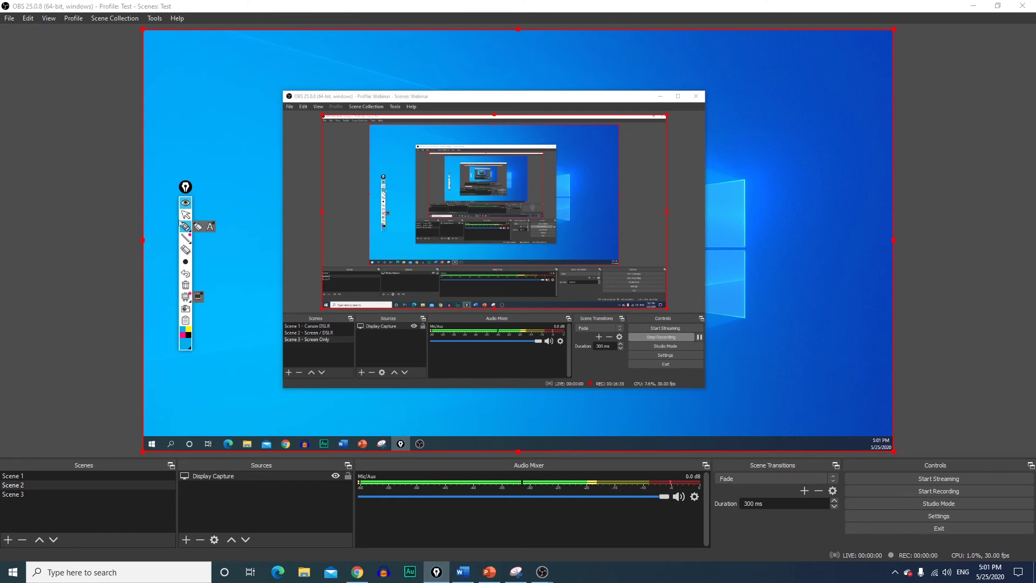
click(185, 215)
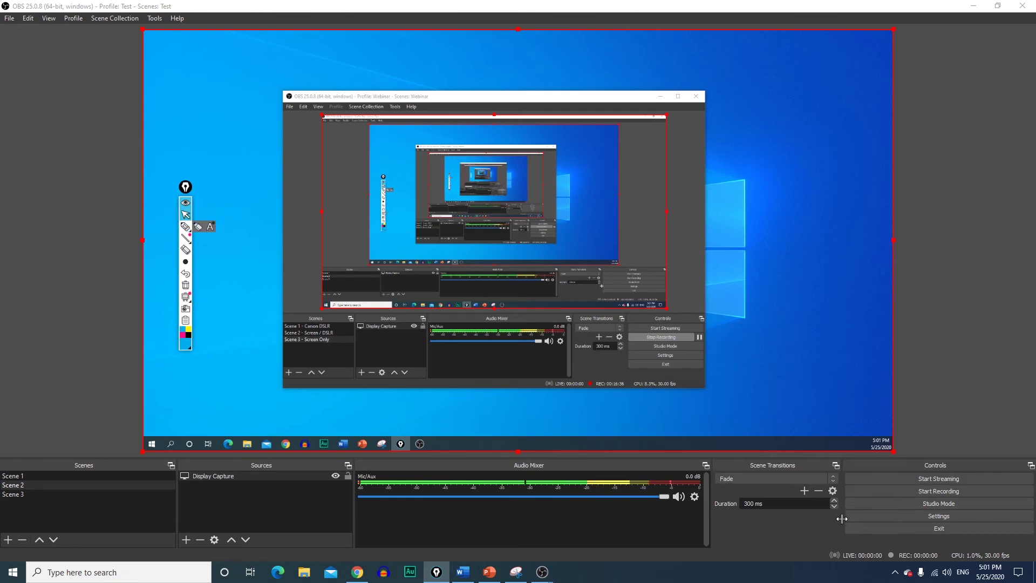
Step: Toggle Studio Mode on and off, and leave it turned on
click(881, 505)
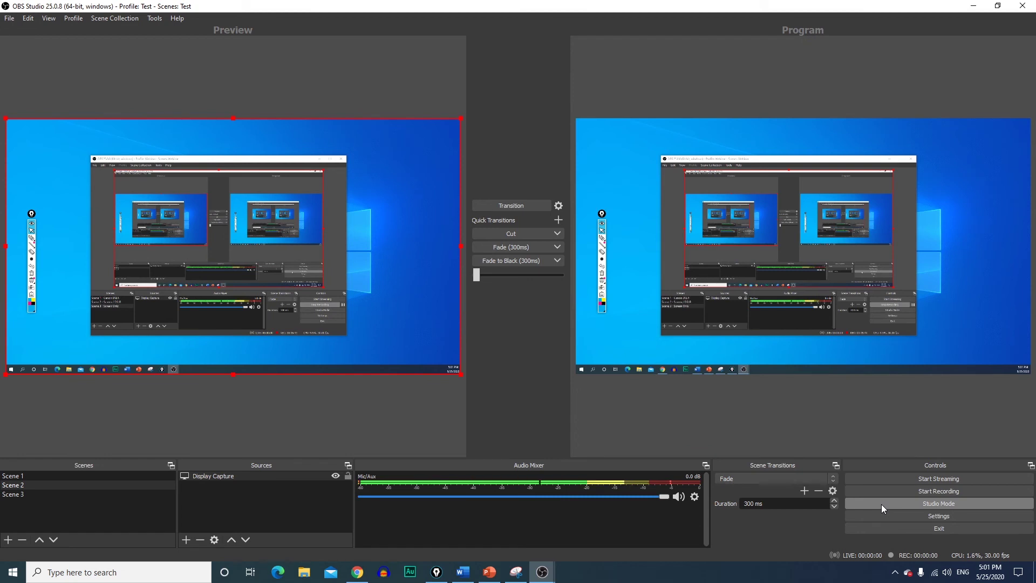
click(882, 504)
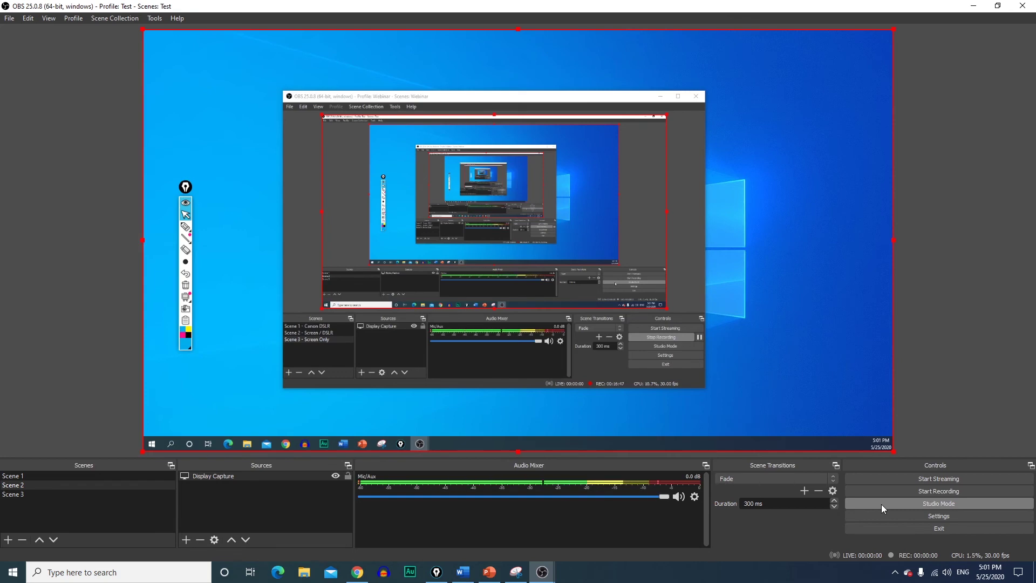
click(882, 504)
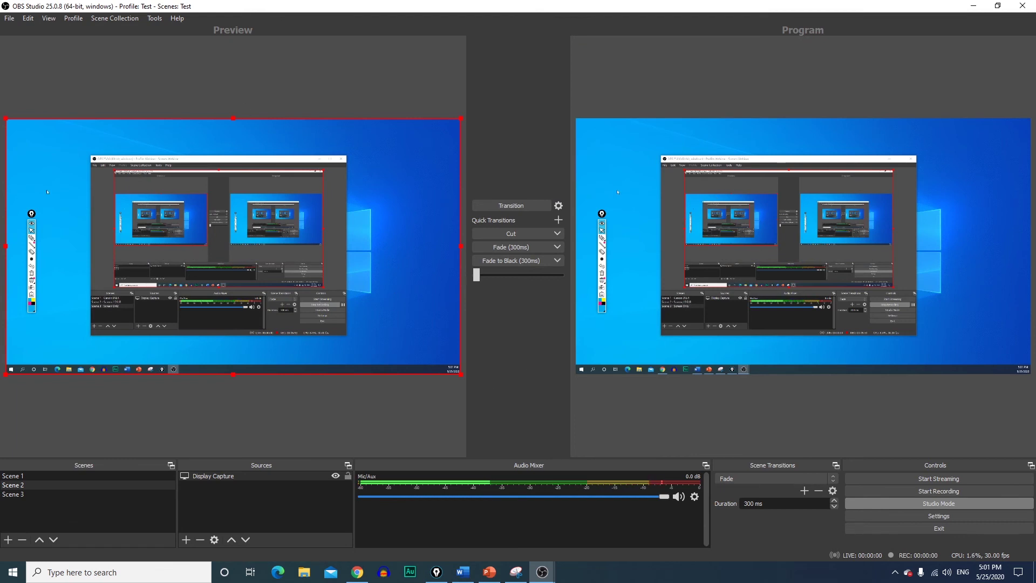
Step: Mark the Preview and Program labels and the transition slider with the annotation pen, and clear the marks
drag(211, 45, 274, 45)
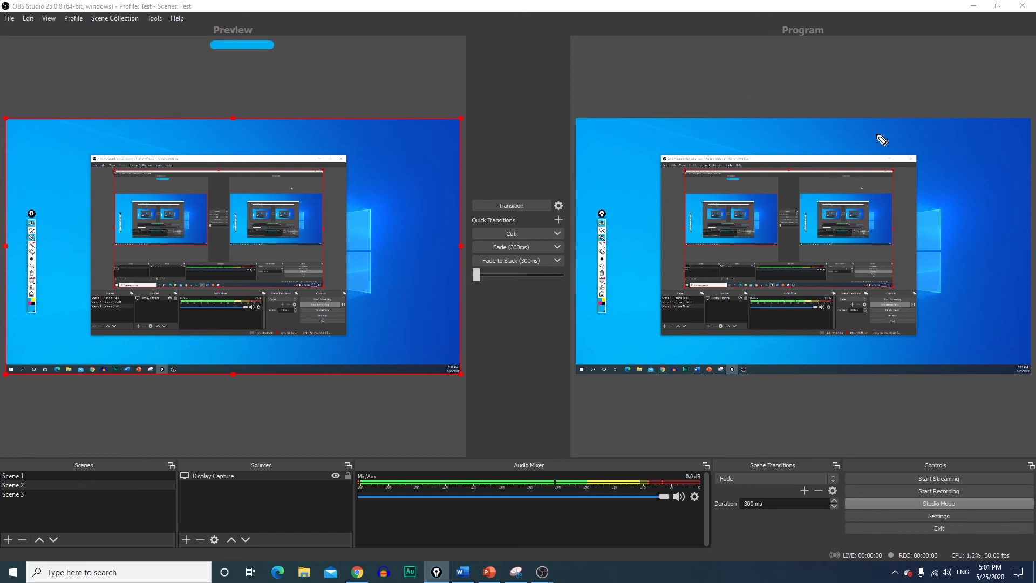
drag(786, 44, 848, 45)
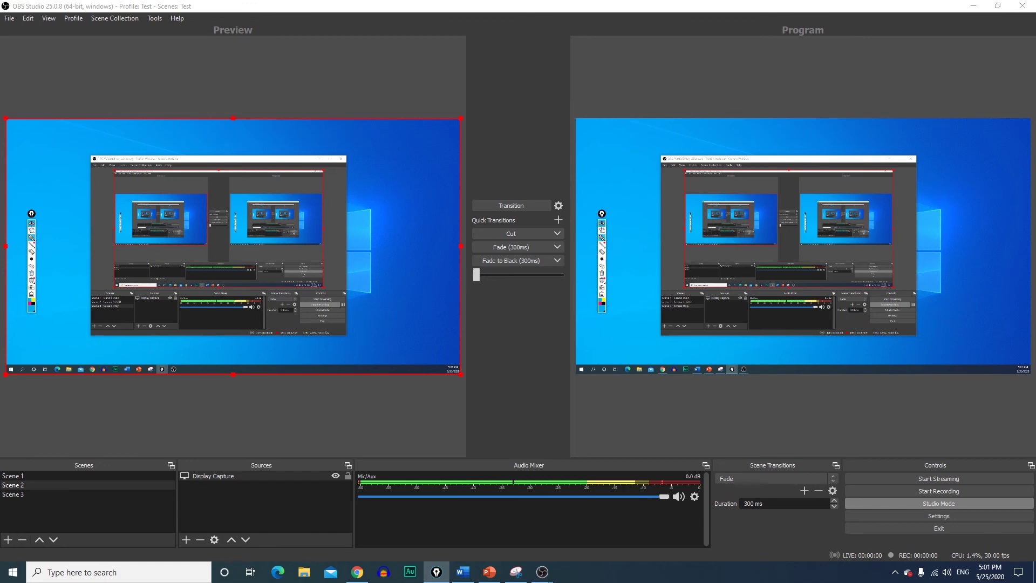
drag(483, 278, 568, 281)
Step: Preview Scene 1 and Scene 3 in Studio Mode, and transition Scene 3 to the program output
click(24, 477)
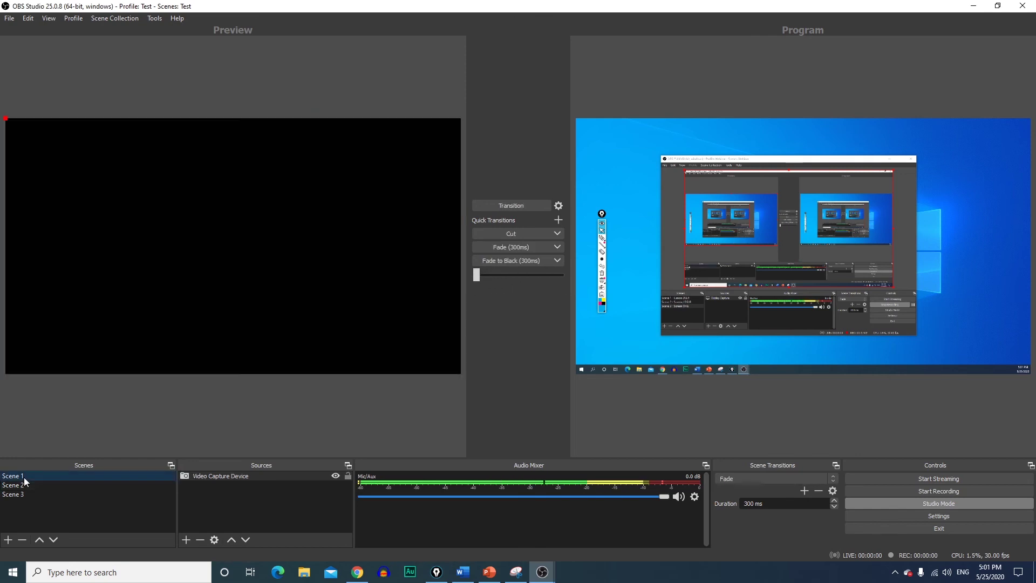
click(27, 495)
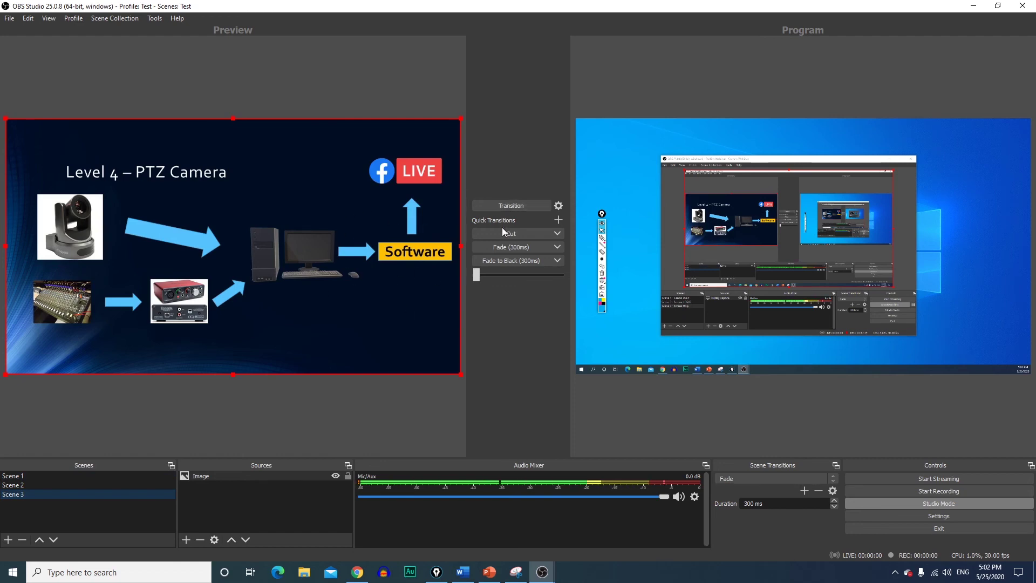
click(516, 207)
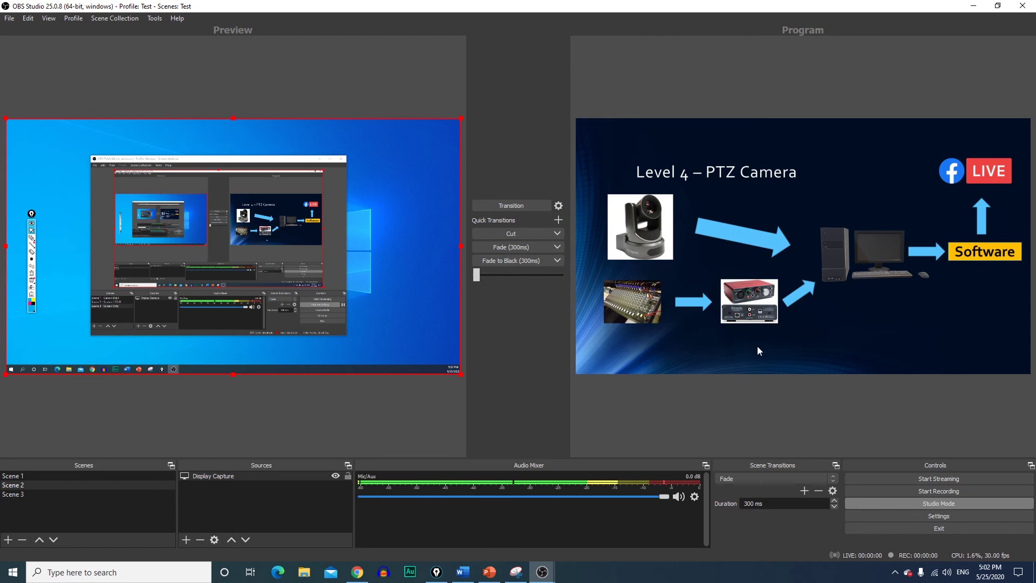
Step: Swap preview and program twice with the Cut quick transition, and change that quick transition to Fade
click(494, 234)
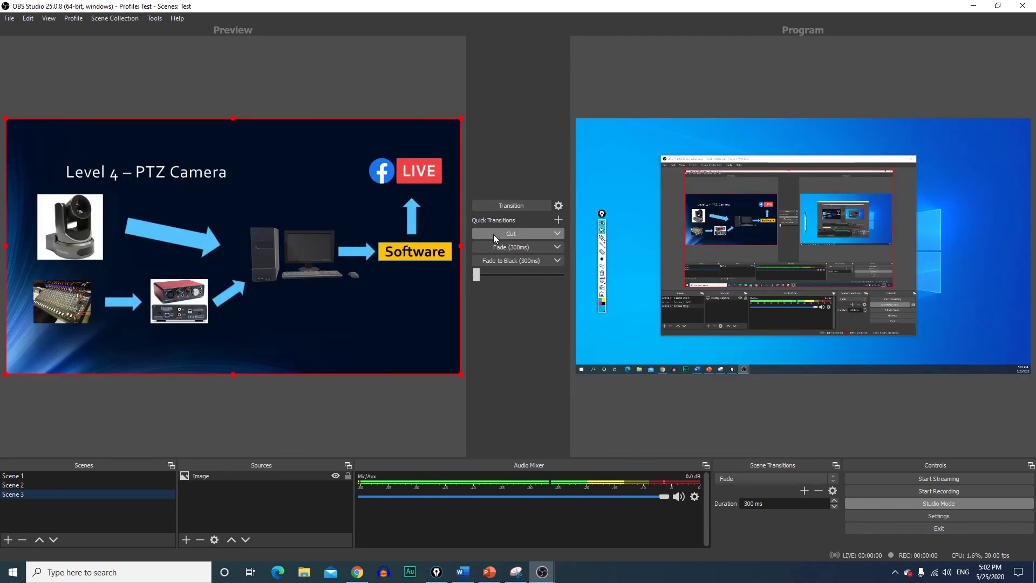
click(555, 233)
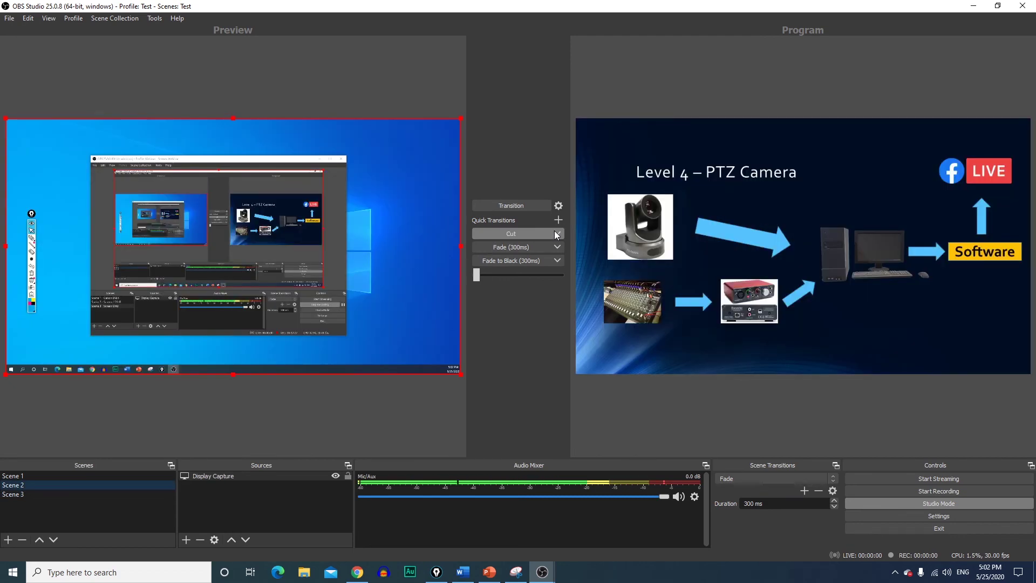
click(558, 238)
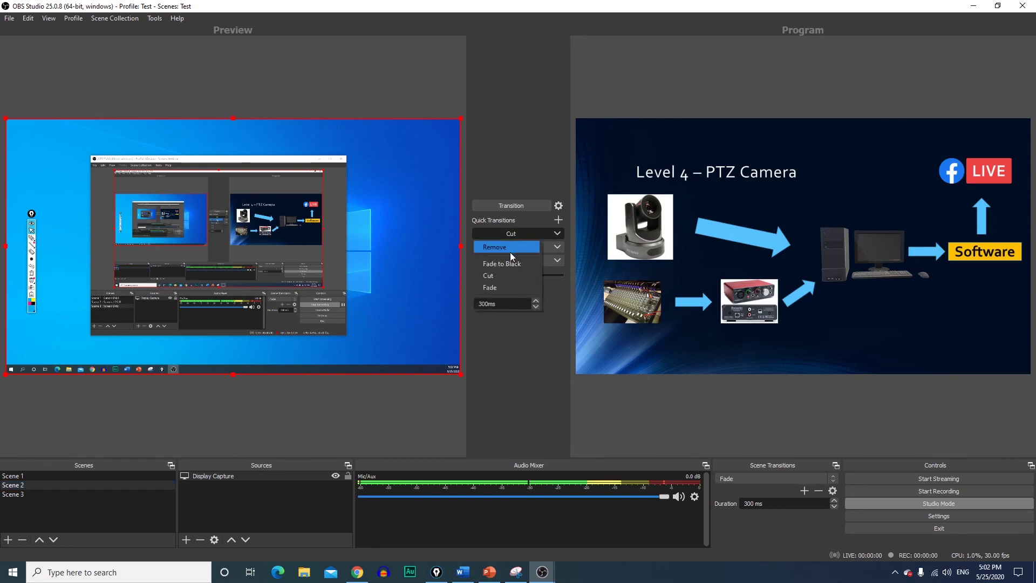
click(506, 267)
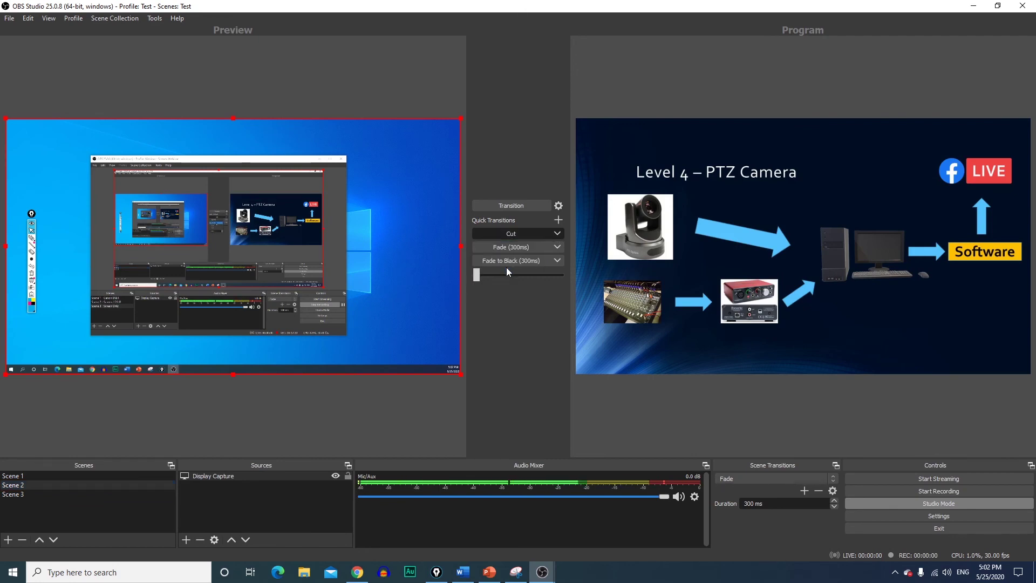
click(560, 235)
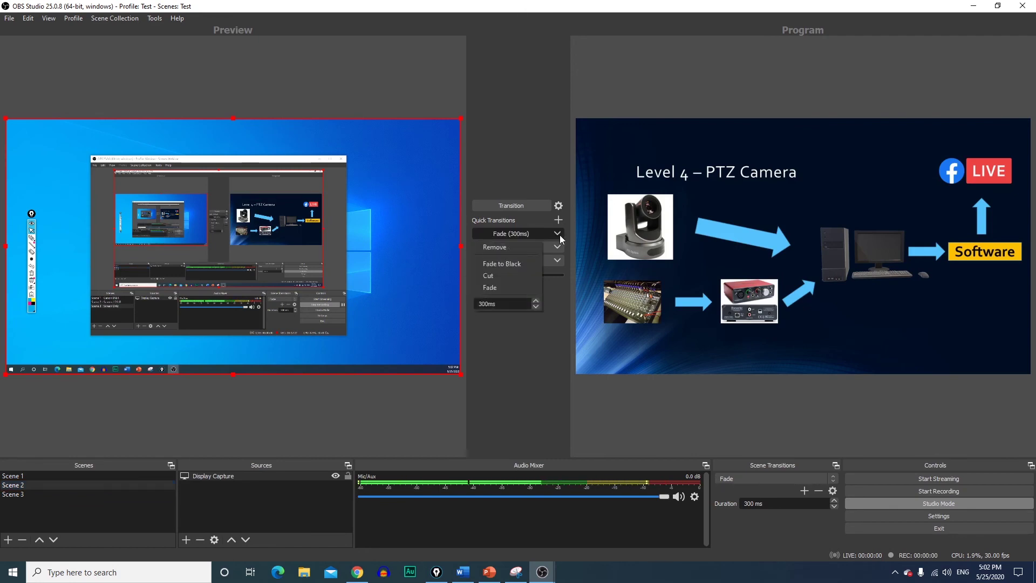
click(510, 284)
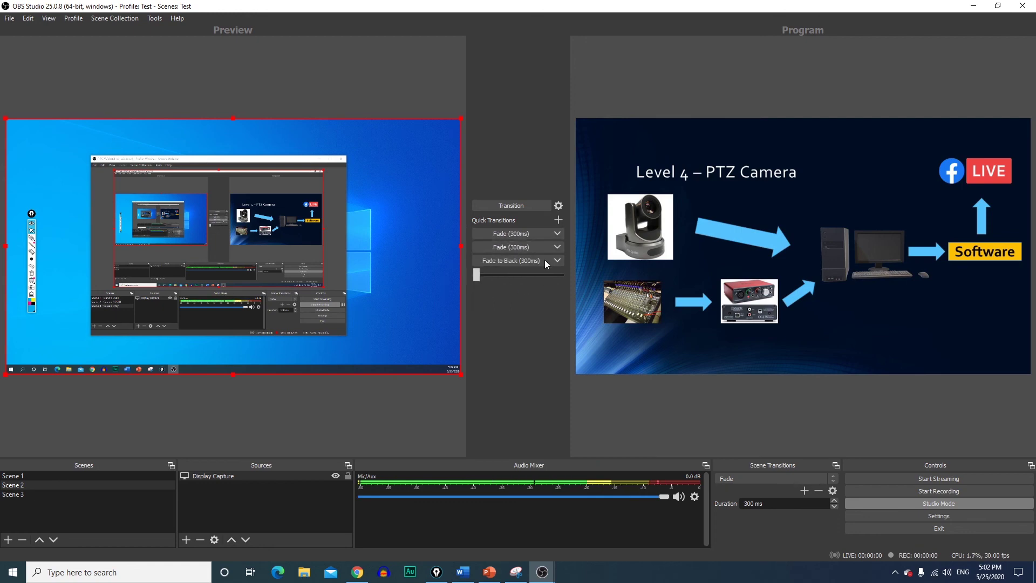
Step: Transition Scene 2 to the program output, preview Scene 1 and Scene 3, and transition Scene 3 back to the program
click(509, 207)
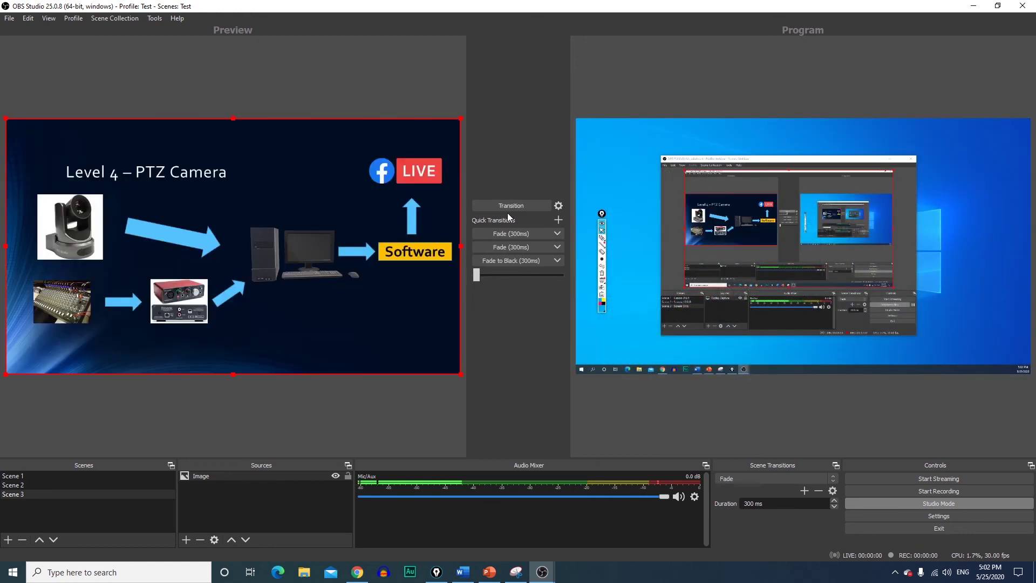
click(86, 477)
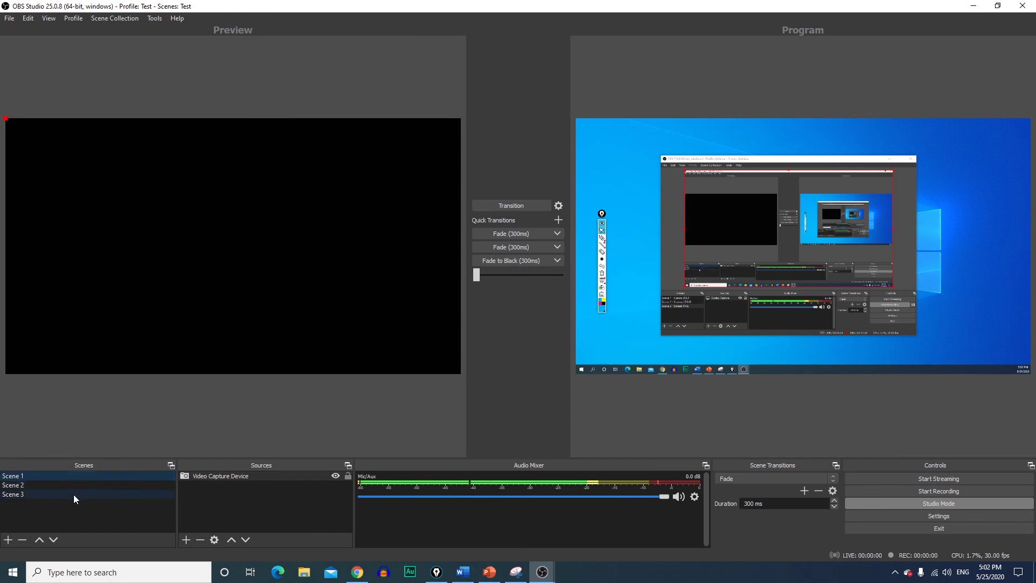
click(73, 495)
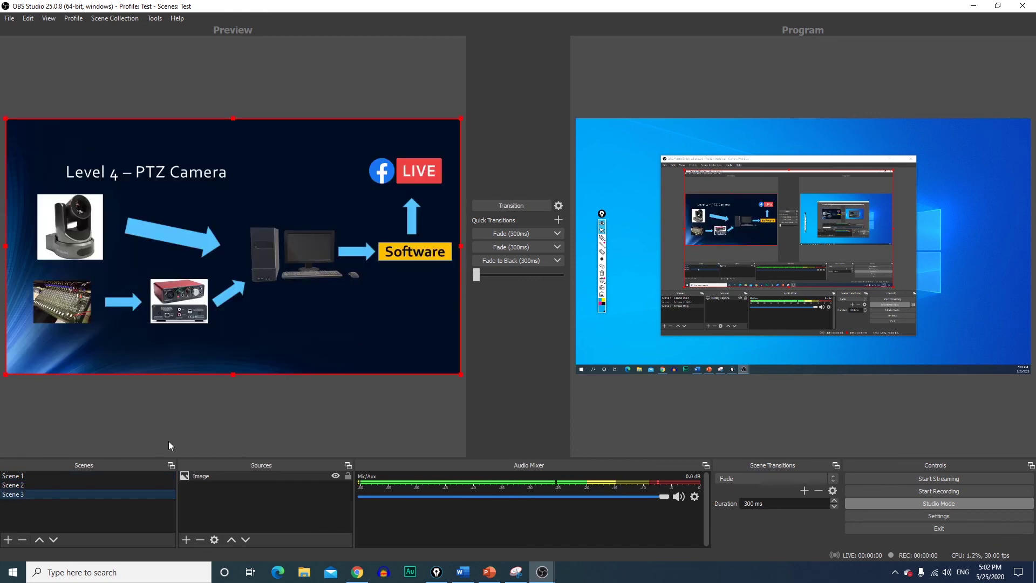
click(516, 206)
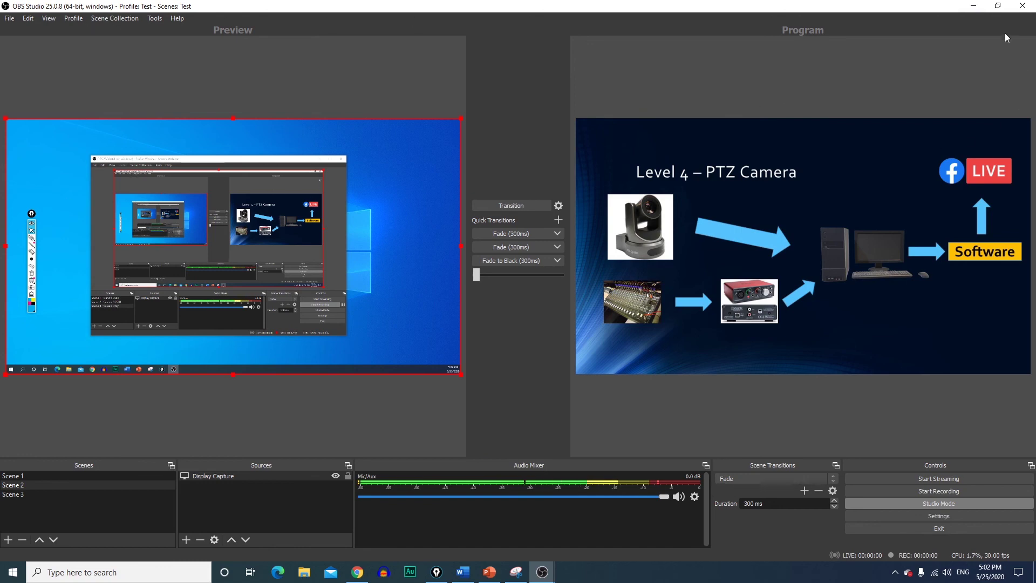
Step: Minimize the Test profile's OBS window and bring up the OBS window with the Webinar profile
click(972, 7)
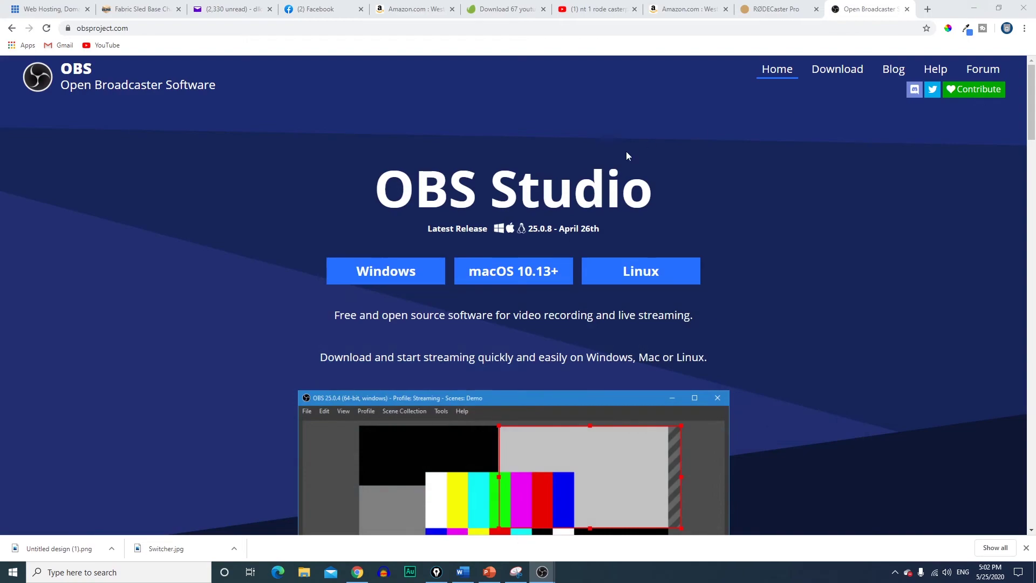
click(543, 572)
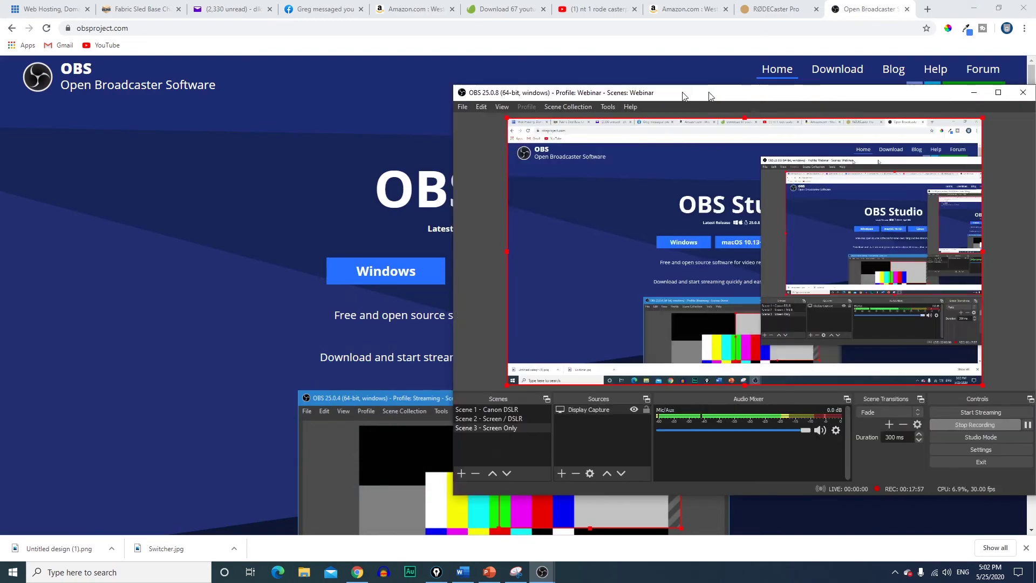